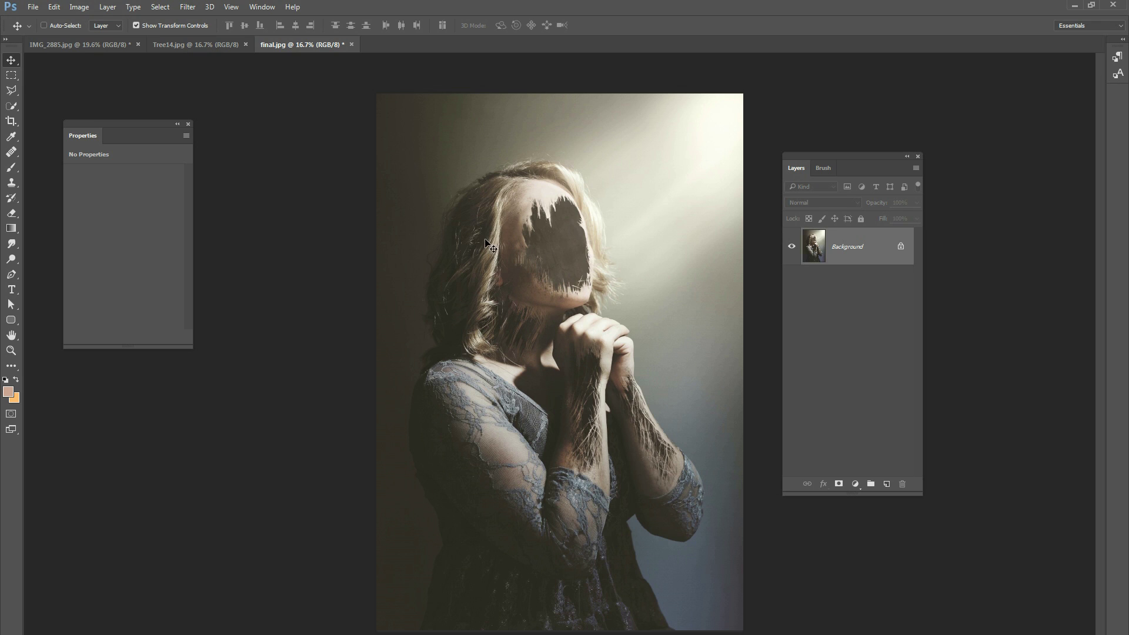
- Compare the original portrait, IMG_2885.jpg, with the Tree14.jpg bark photo
left_click(96, 46)
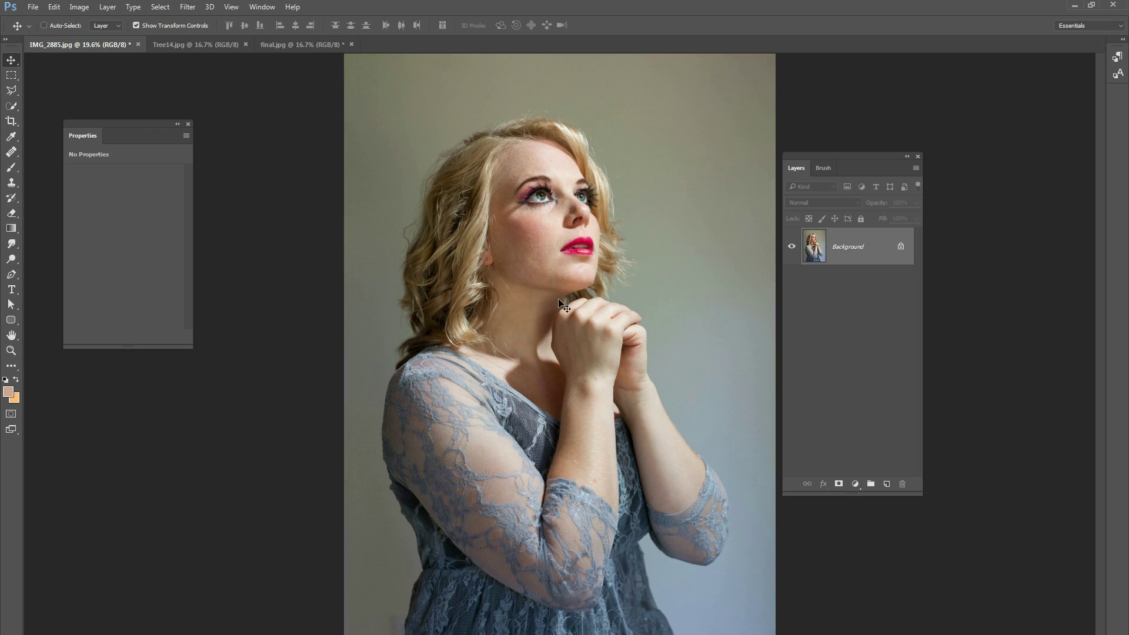
left_click(205, 44)
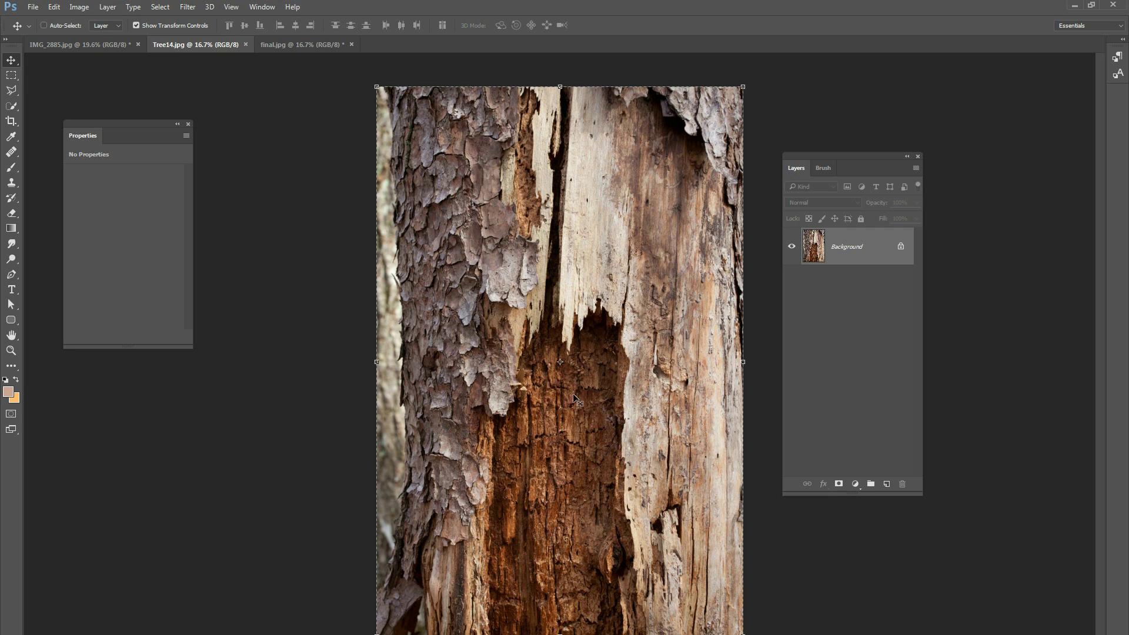
left_click(99, 43)
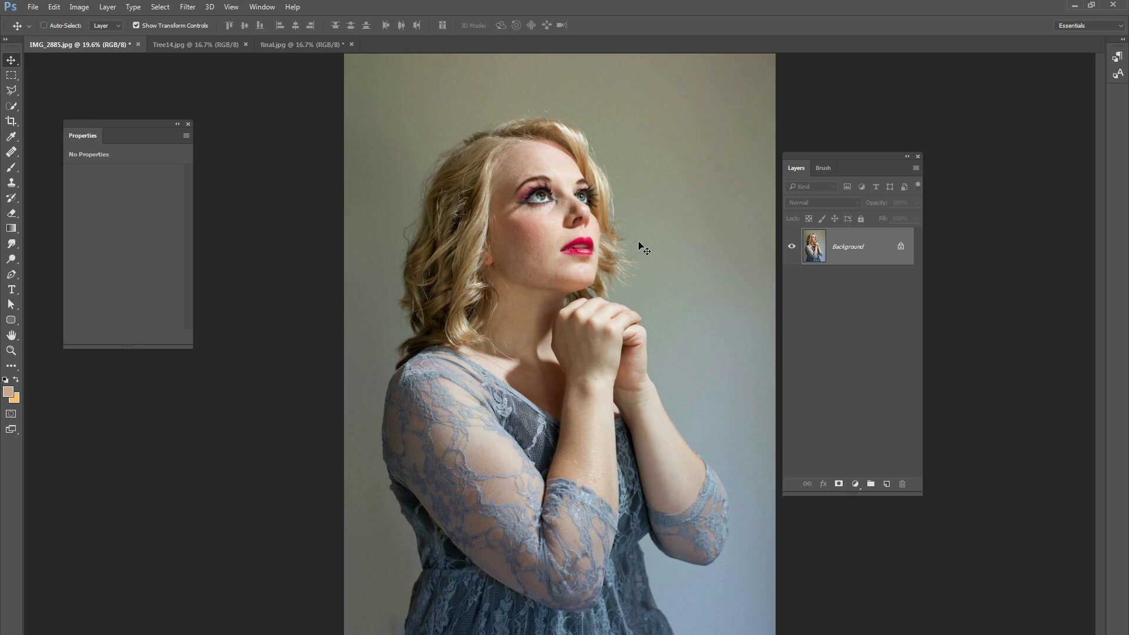
left_click(213, 44)
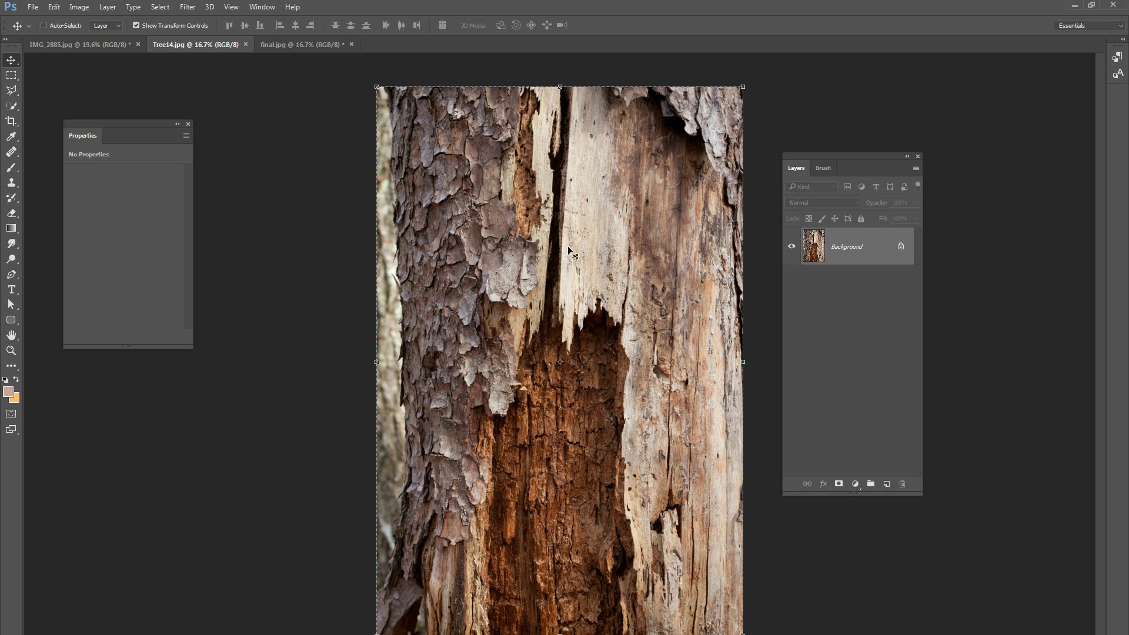
left_click(53, 44)
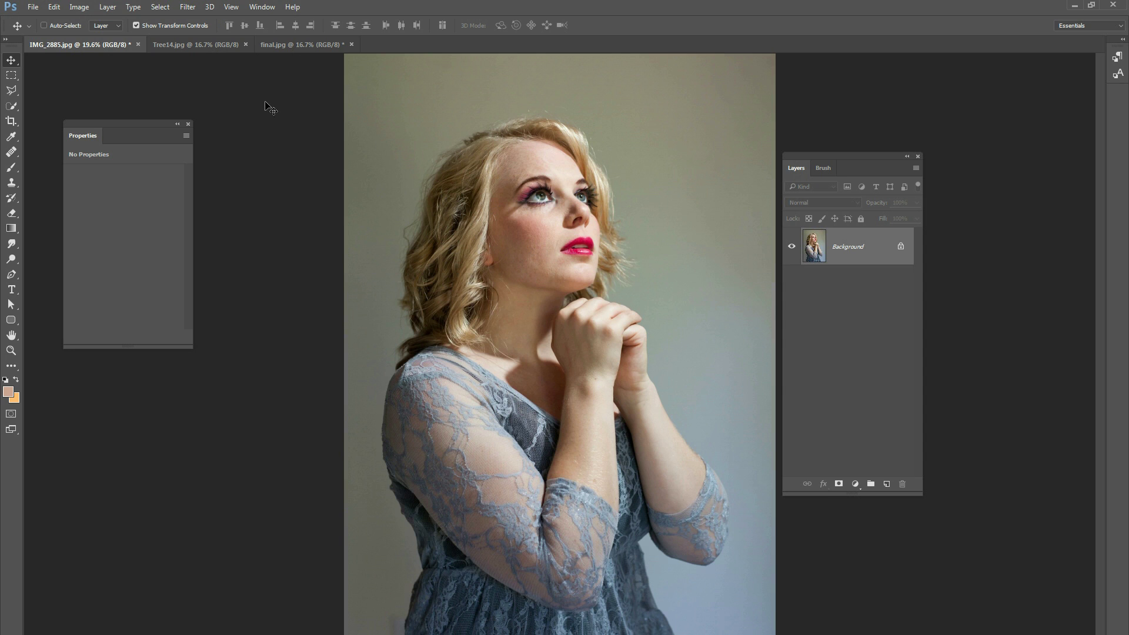
- Copy the entire Tree14.jpg image and paste it as a new layer into IMG_2885.jpg
left_click(200, 47)
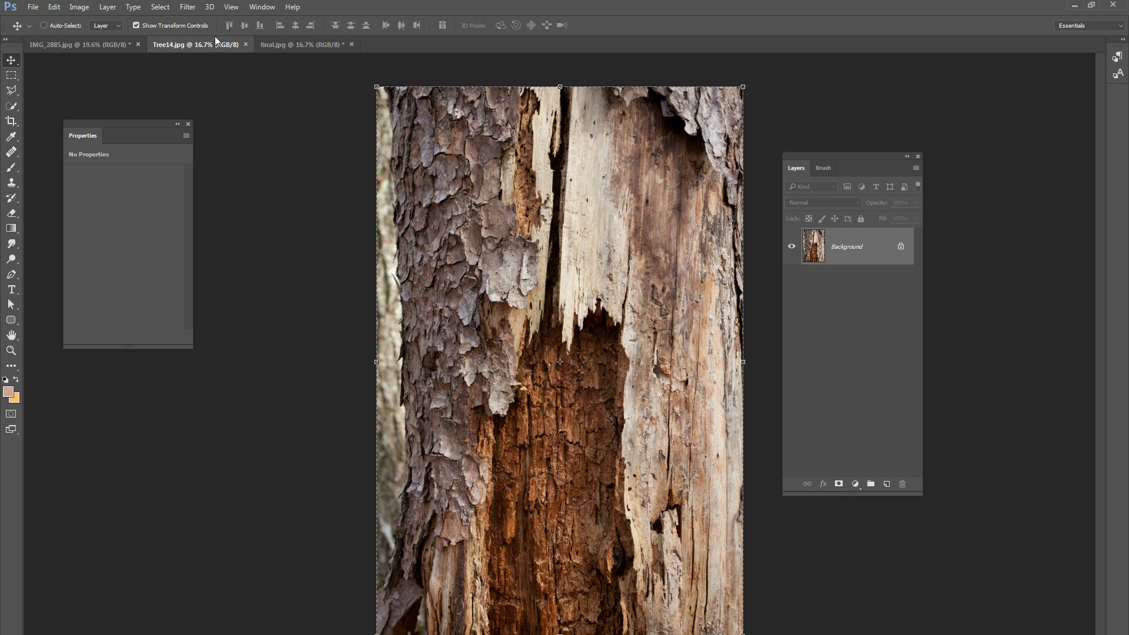
left_click(160, 7)
left_click(178, 22)
left_click_drag(335, 108, 328, 82)
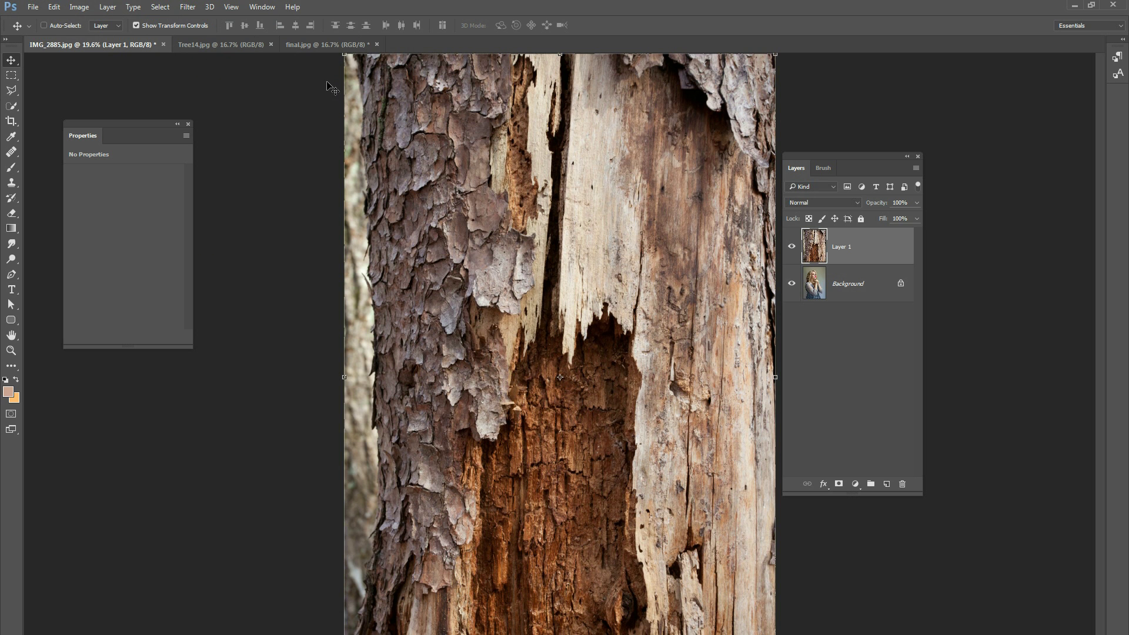
- Shift the bark layer up over the portrait and set its blend mode to Multiply
mouse_move(676, 308)
left_mouse_down()
mouse_move(658, 185)
mouse_move(661, 321)
left_mouse_up()
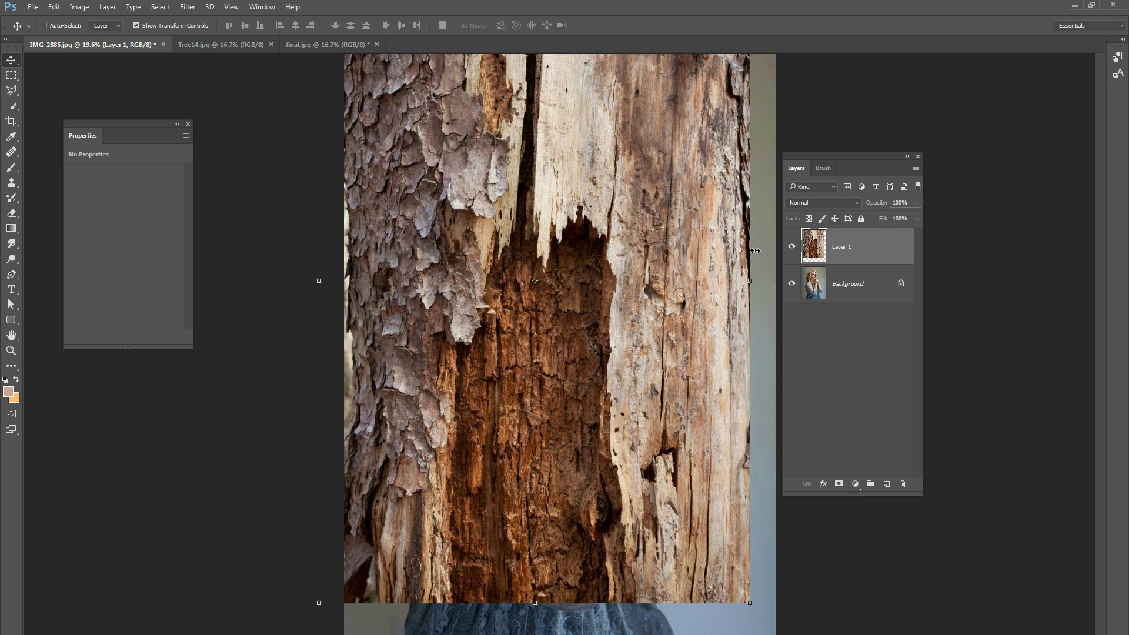
left_click(812, 204)
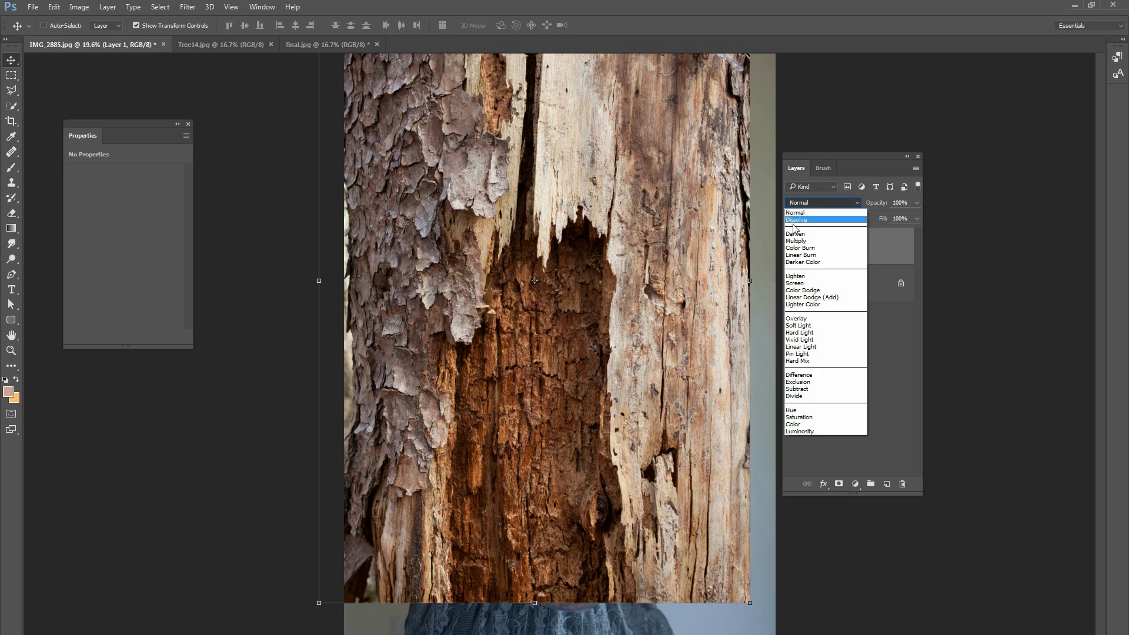
left_click(810, 242)
- Try several positions for the bark layer and place its jagged hollow over the woman's face
left_click_drag(627, 415, 597, 367)
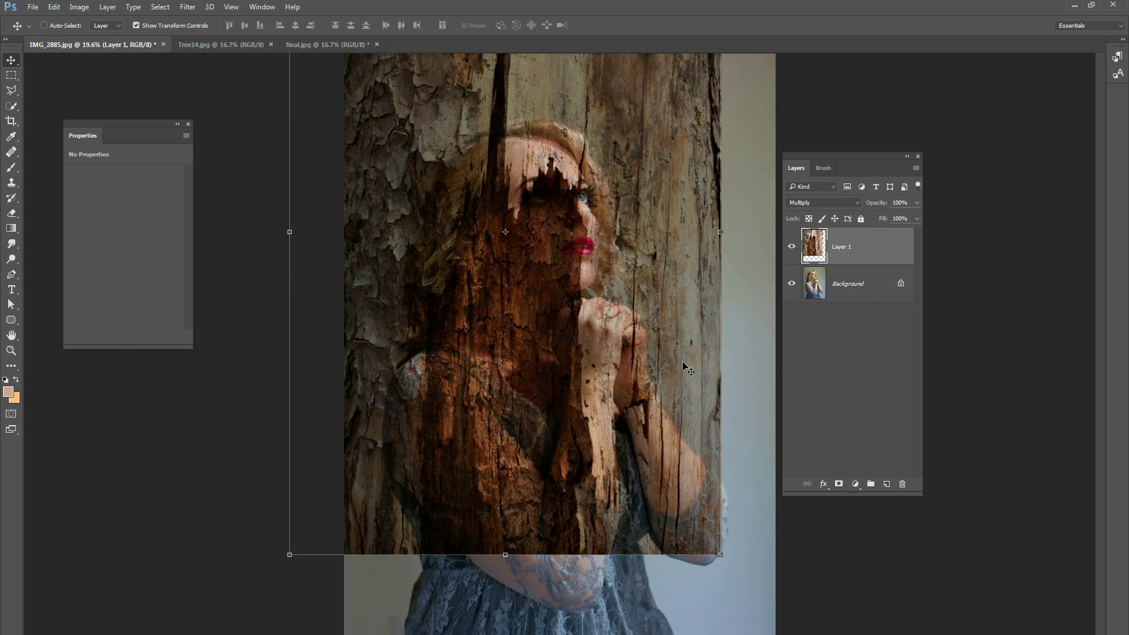
left_click_drag(633, 401, 658, 373)
left_click_drag(673, 252, 590, 285)
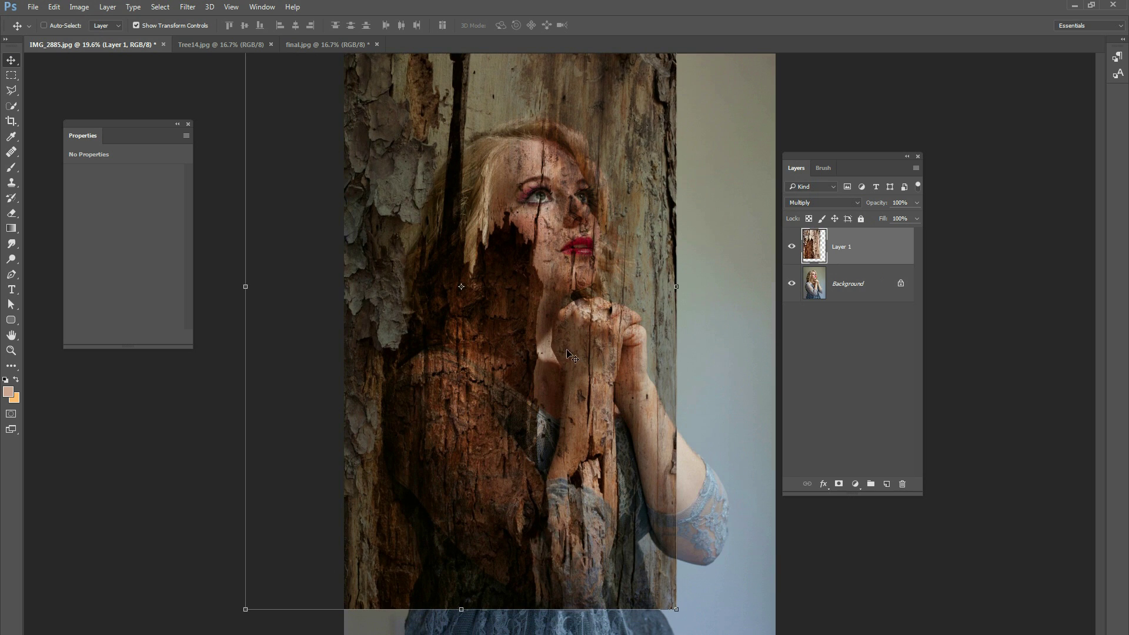
left_click_drag(521, 391, 577, 343)
left_click_drag(647, 272, 663, 227)
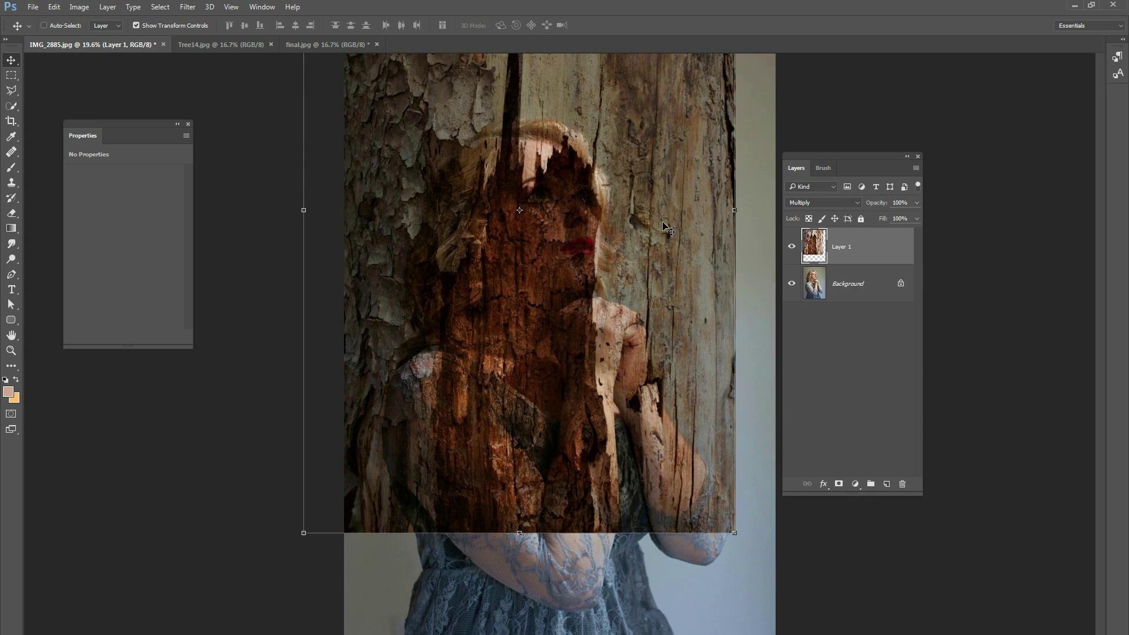
- Hide the bark layer and add a new empty layer directly above the Background
key("ctrl+plus")
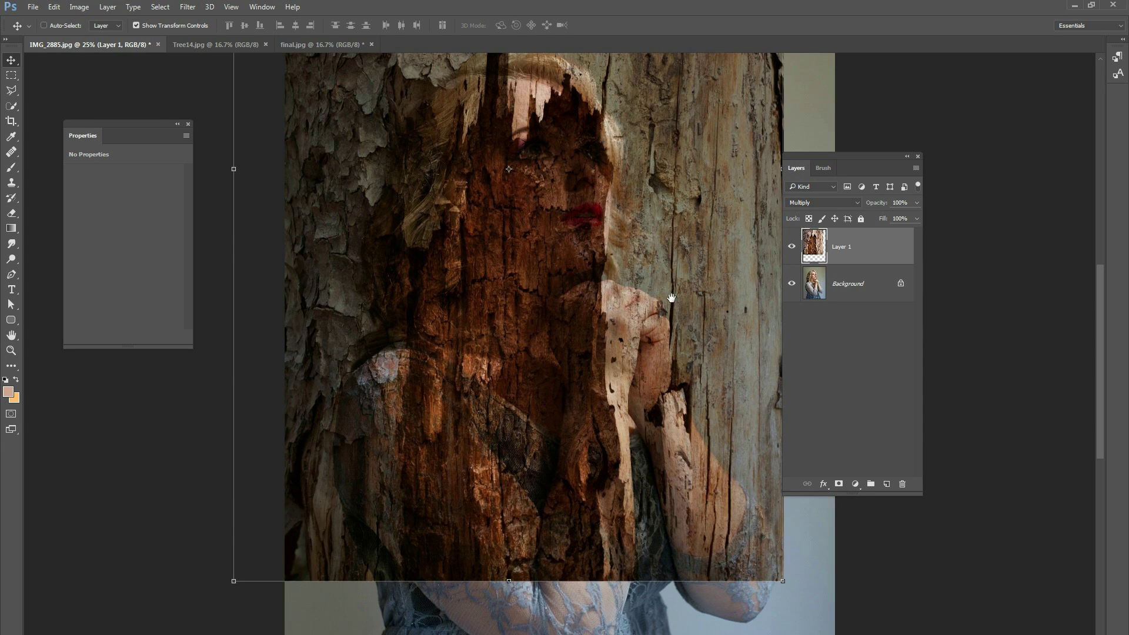
left_click_drag(642, 358, 658, 432)
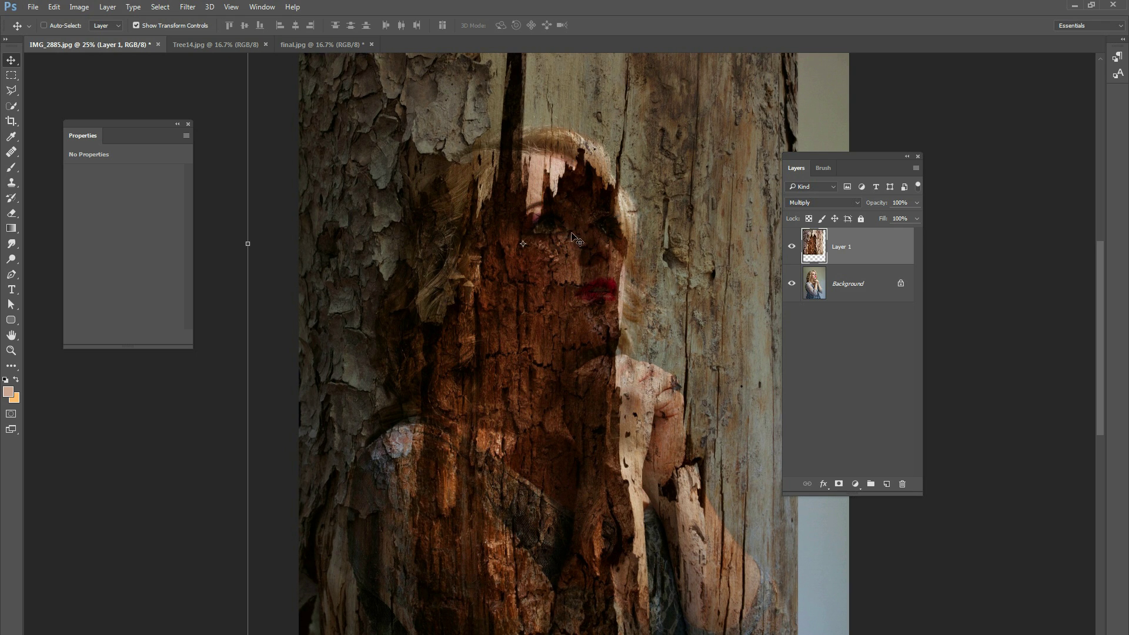
left_click(792, 247)
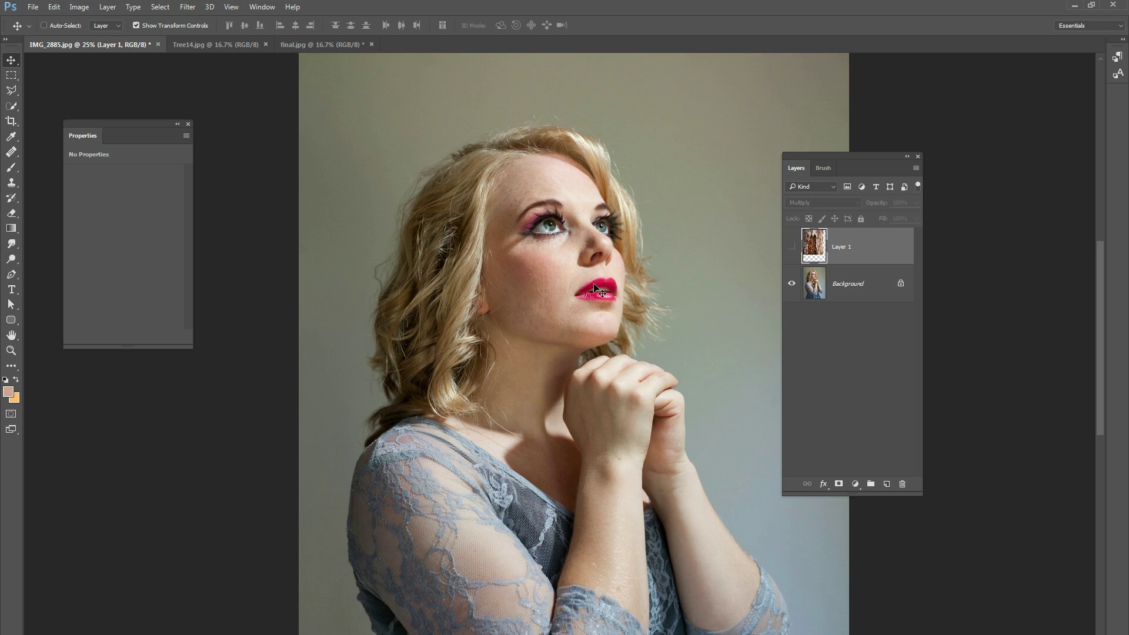
left_click(845, 289)
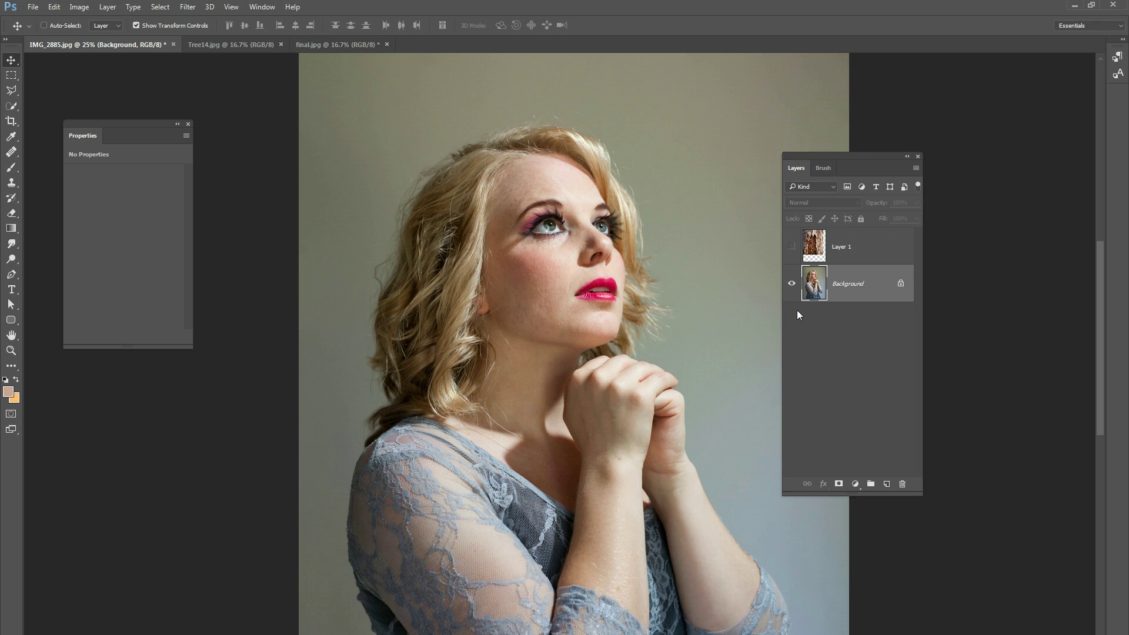
left_click(887, 485)
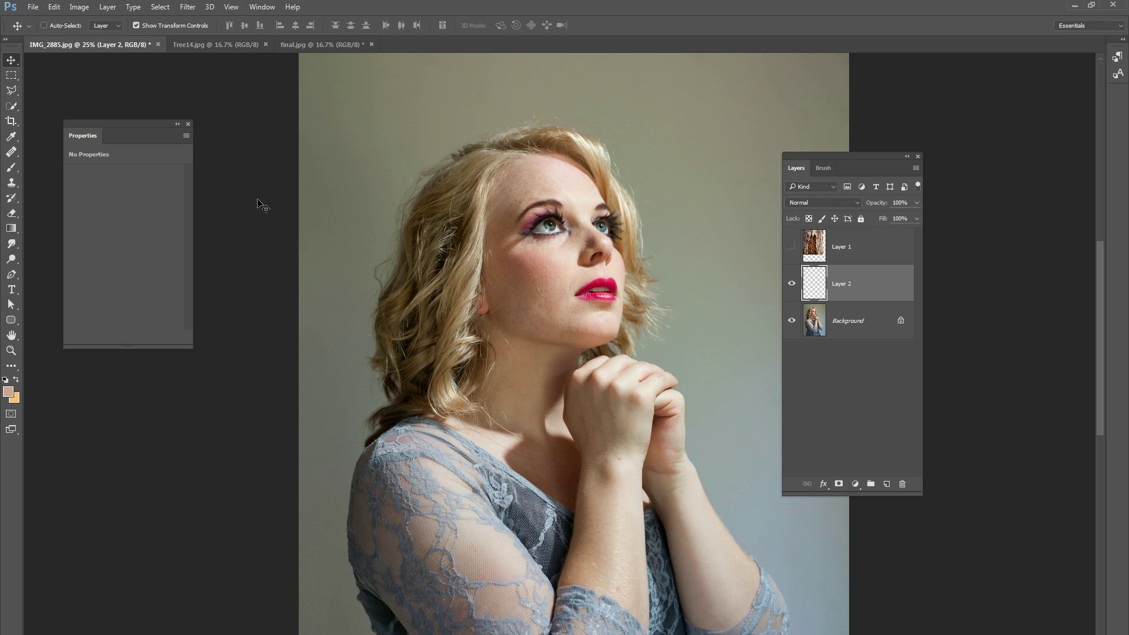
- Paint sampled skin tones over the nearer eye and the nose with a soft 275 px brush at 64% flow
left_click(11, 167)
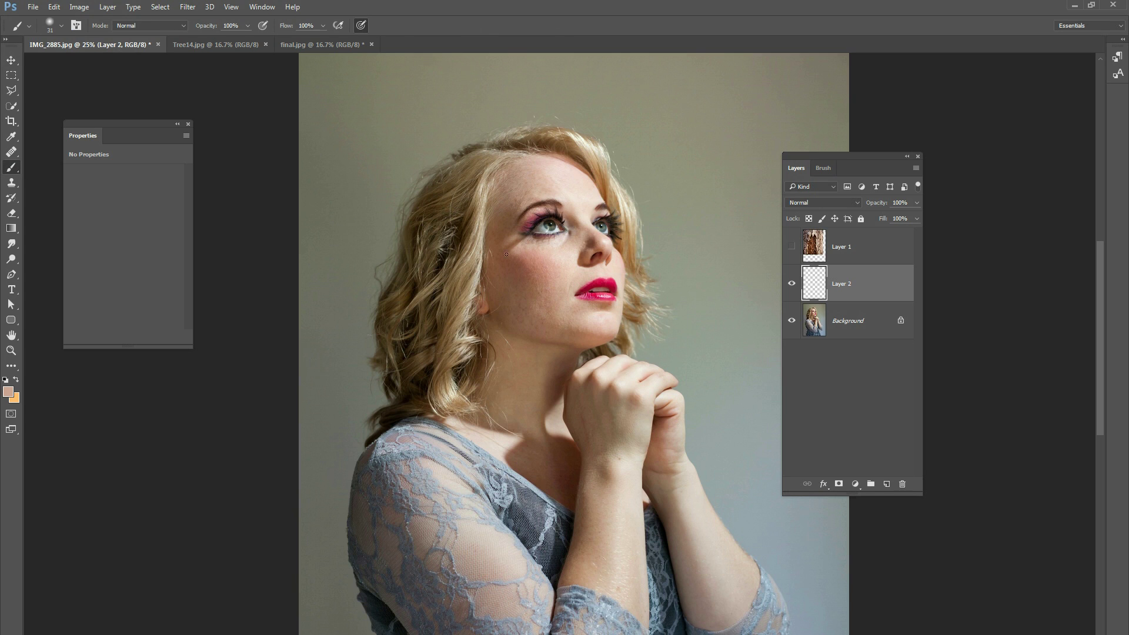
right_click(570, 246)
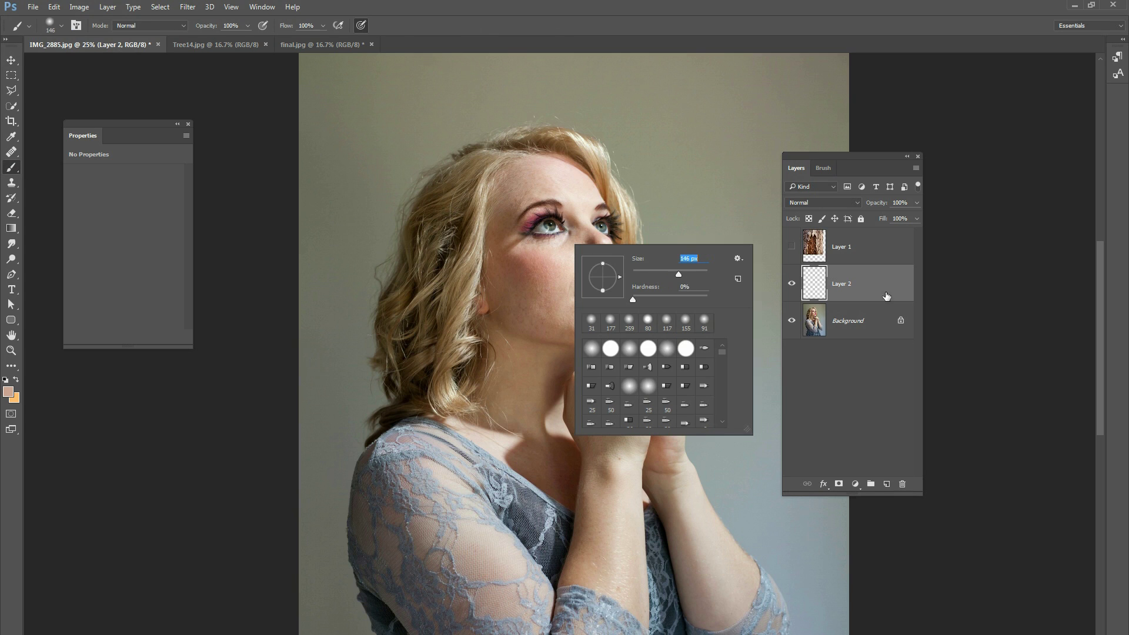
key("Return")
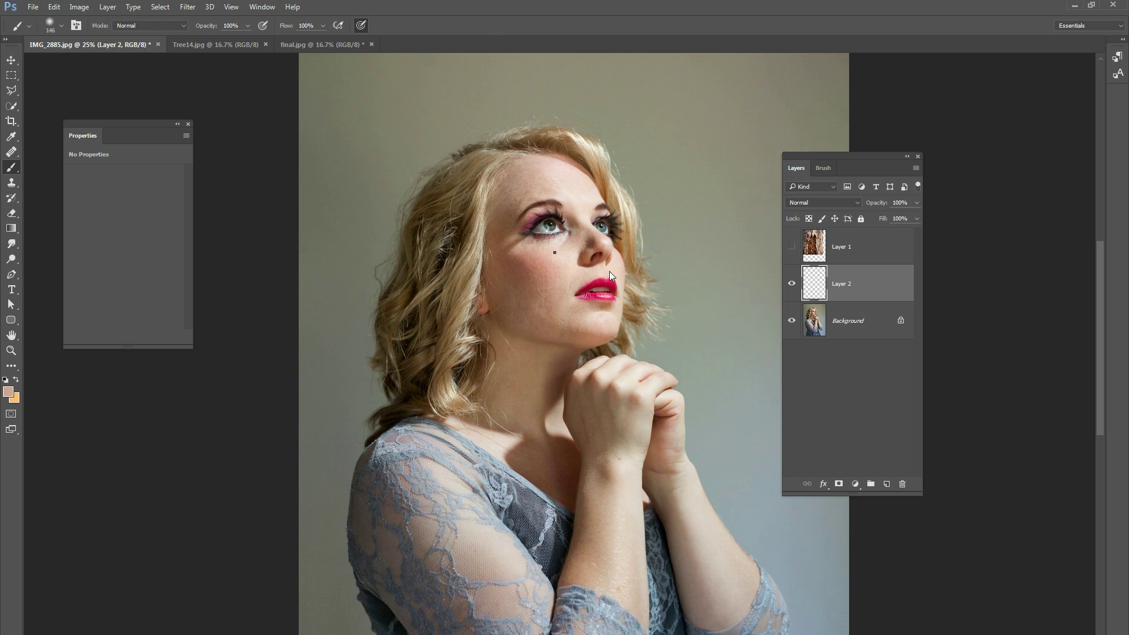
right_click(553, 252)
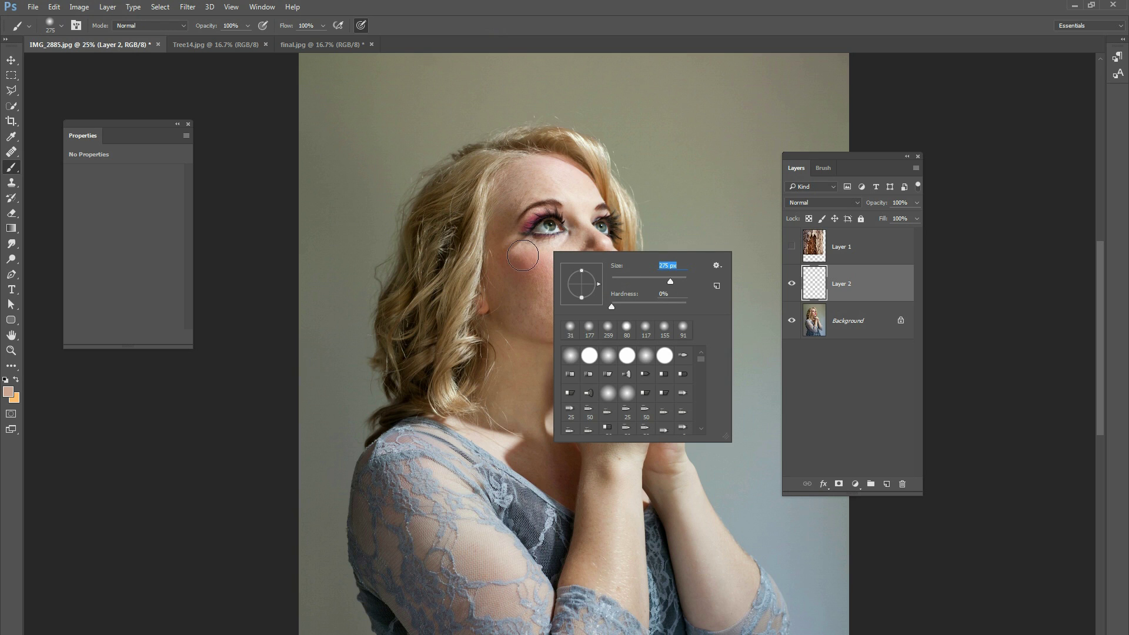
left_click_drag(318, 27, 304, 40)
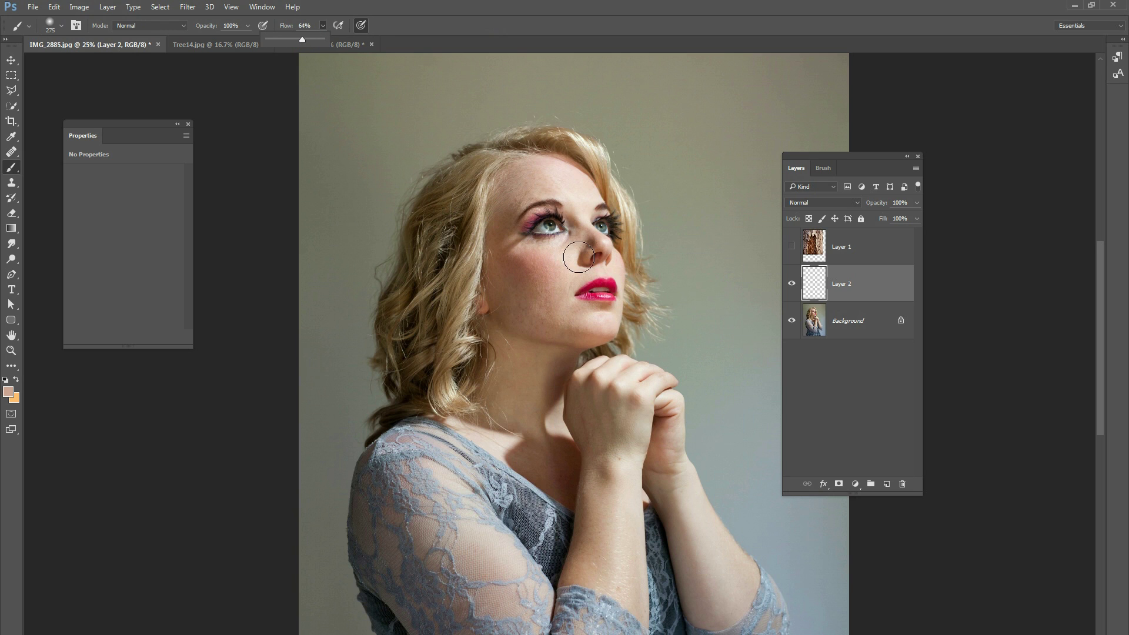
left_click(542, 252)
mouse_move(542, 250)
left_mouse_down()
mouse_move(547, 224)
mouse_move(533, 218)
mouse_move(594, 232)
mouse_move(595, 252)
mouse_move(628, 259)
left_mouse_up()
left_click(581, 258, "alt")
- Paint sampled skin tone over the lips and the far eye with a soft 174 px brush
right_click(628, 259)
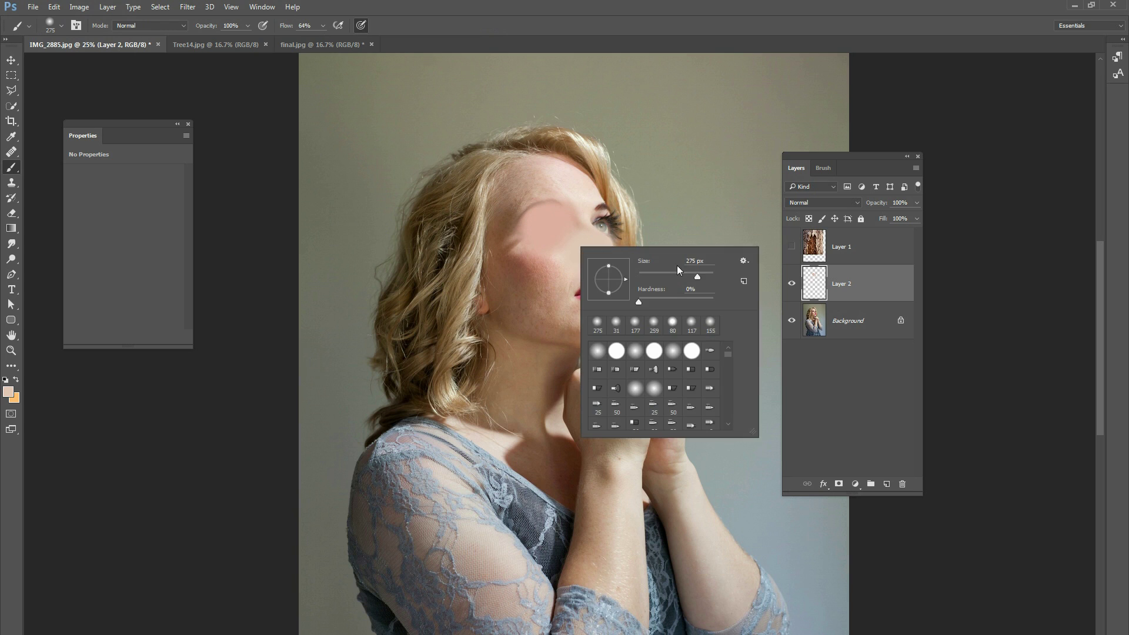
left_click(572, 275, "alt")
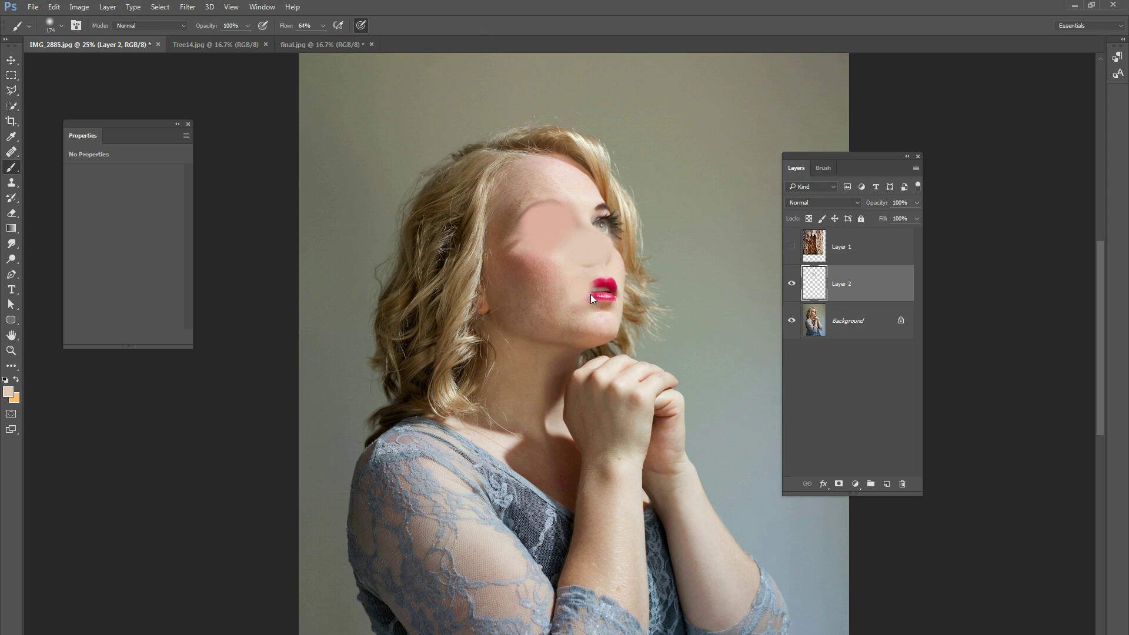
left_click_drag(605, 281, 594, 280)
left_click(566, 259, "alt")
mouse_move(587, 227)
left_mouse_down()
mouse_move(595, 204)
mouse_move(609, 230)
left_mouse_up()
left_click(579, 199, "alt")
- Cover the remaining facial features and blend the cheek and mouth area with larger soft brush strokes of sampled skin tone
right_click(565, 192)
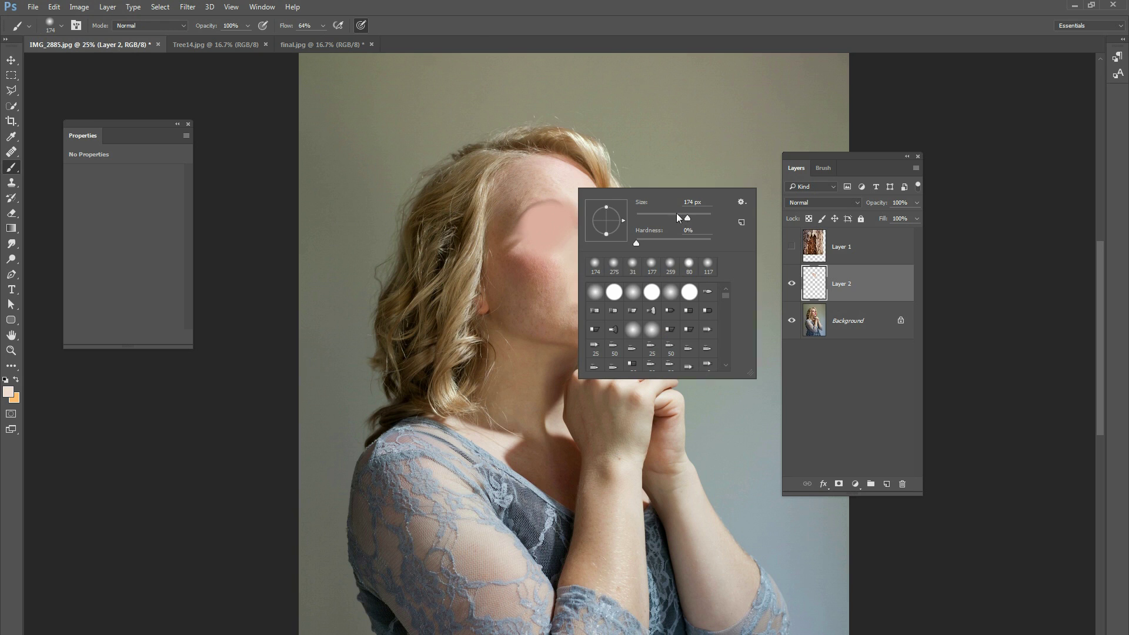
left_click(557, 190)
left_click(517, 258, "alt")
mouse_move(519, 252)
left_mouse_down()
mouse_move(672, 280)
mouse_move(542, 278)
mouse_move(566, 291)
left_mouse_up()
right_click(548, 248)
left_click(532, 280, "alt")
left_click(564, 244, "alt")
mouse_move(570, 250)
left_mouse_down()
mouse_move(571, 275)
mouse_move(595, 305)
left_mouse_up()
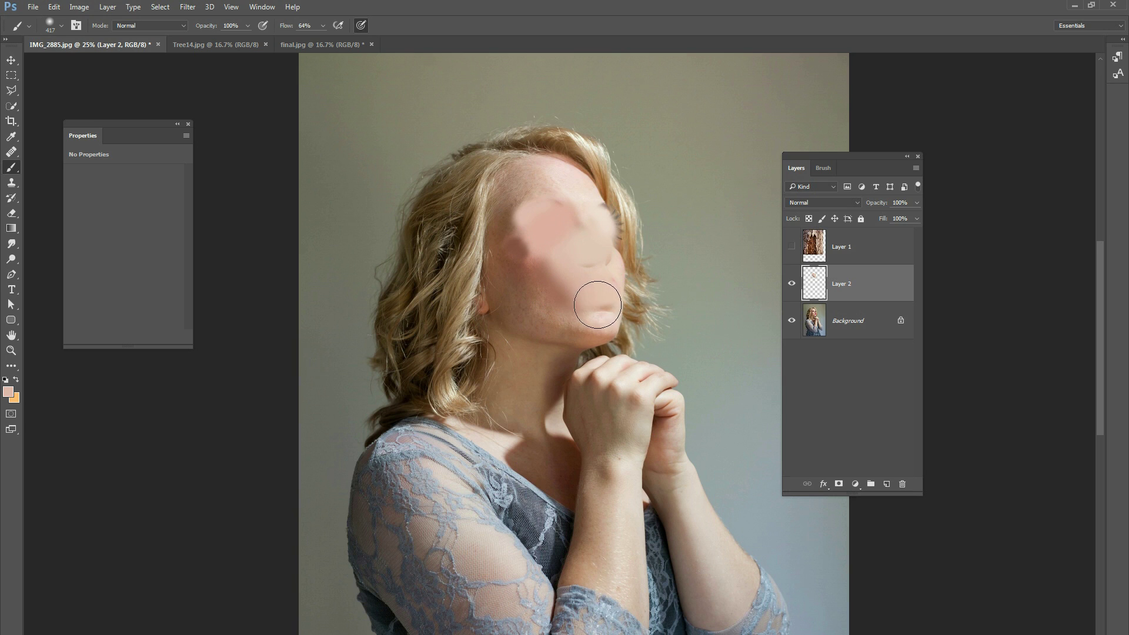
- Resize the soft brush to 152 px and 354 px and paint light skin tone across the lower forehead
right_click(604, 265)
left_click_drag(719, 292, 714, 292)
key("Return")
right_click(568, 199)
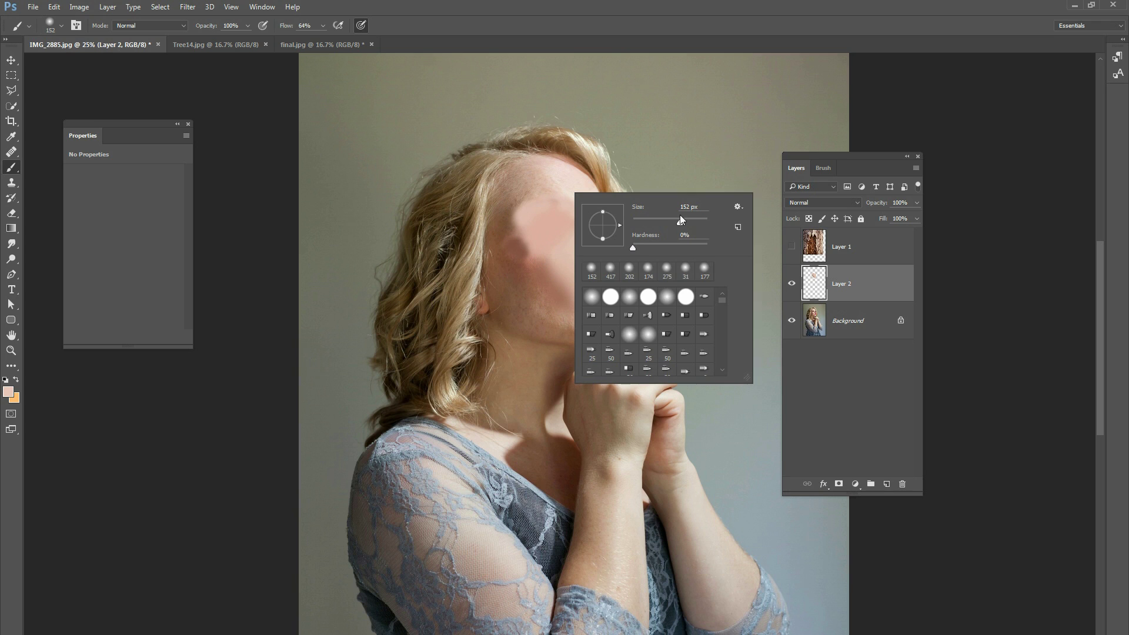
left_click_drag(694, 224, 696, 224)
left_click(569, 185, "alt")
left_click_drag(569, 192, 536, 191)
- Smooth the chin and lower cheek with sampled skin tones, using soft brushes of 291 px and 168 px
key("ctrl+plus")
key("ctrl+plus")
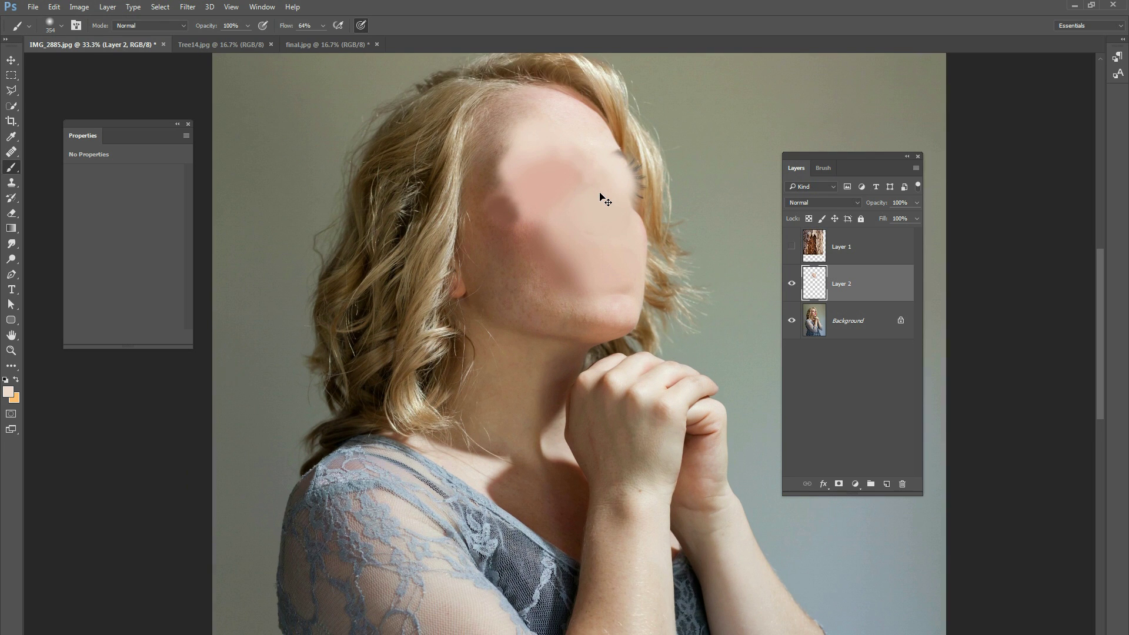
left_click_drag(590, 336, 537, 423)
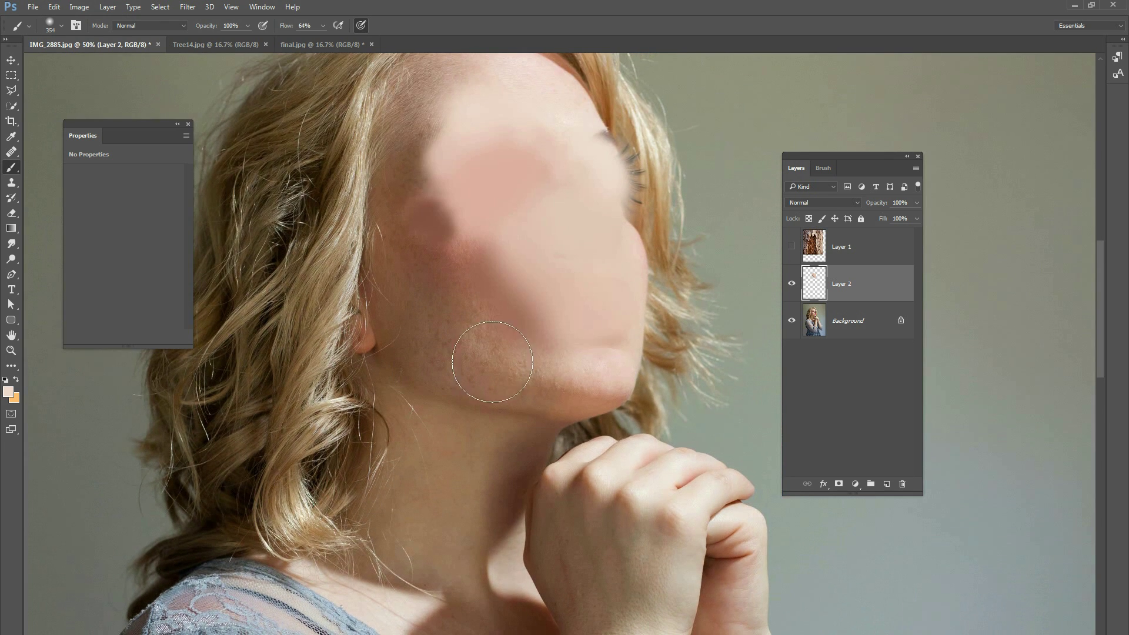
left_click_drag(694, 327, 690, 327)
left_click(563, 312, "alt")
mouse_move(573, 338)
left_mouse_down()
mouse_move(611, 349)
mouse_move(572, 239)
left_mouse_up()
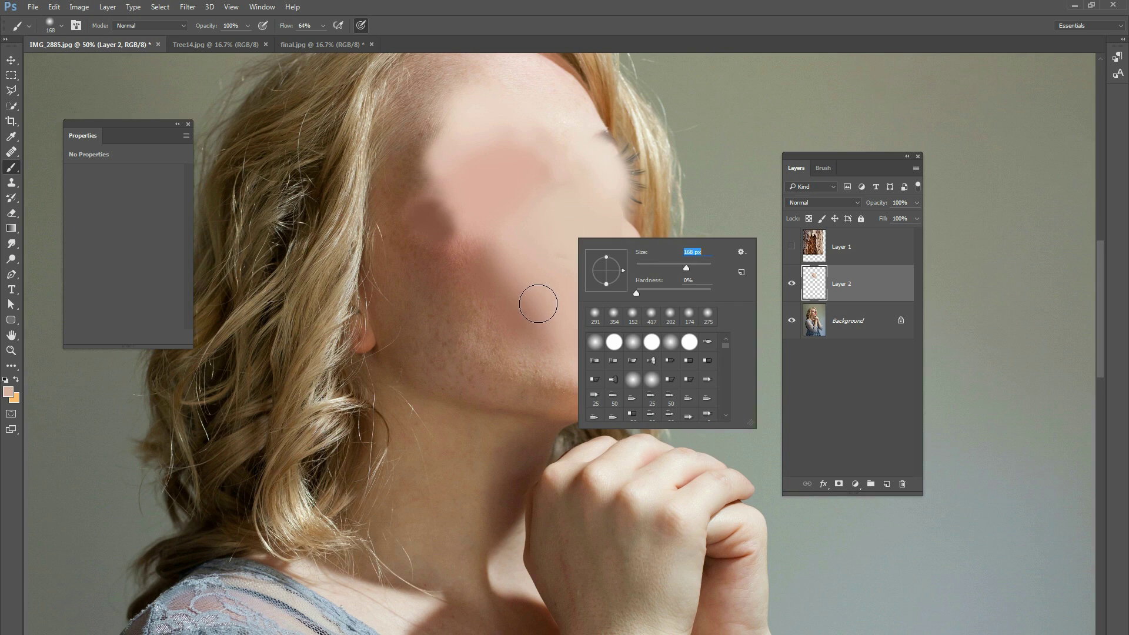
key("Return")
left_click(456, 316, "alt")
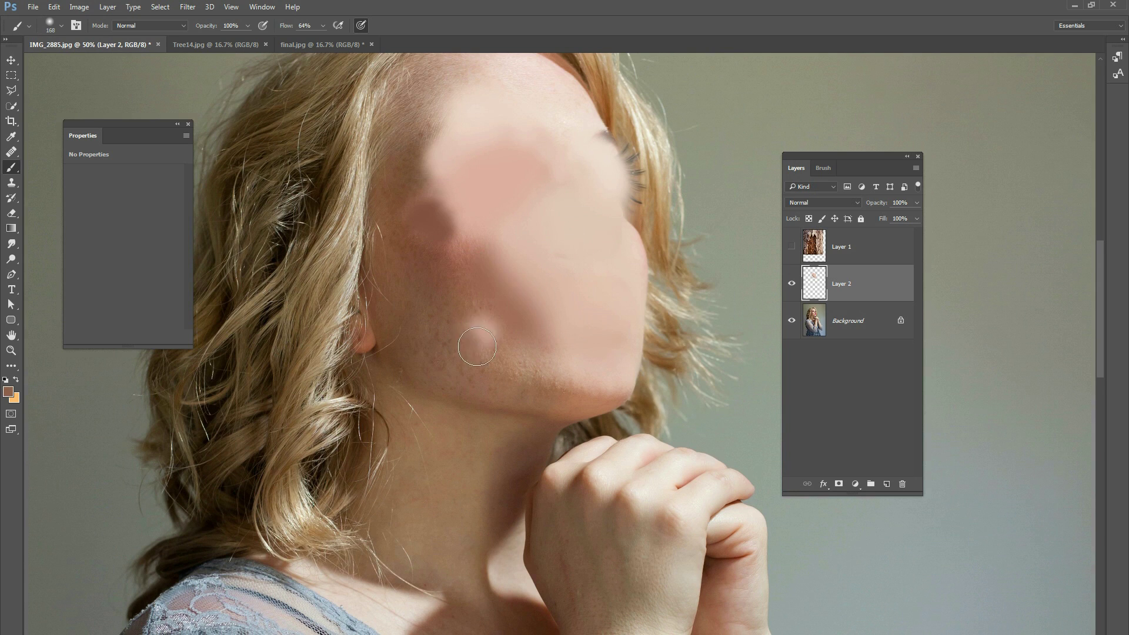
- Paint a darker sampled skin tone along the shadowed cheek with a soft 354 px brush
right_click(480, 247)
left_click_drag(583, 269, 599, 275)
left_click(456, 276, "alt")
mouse_move(456, 249)
left_mouse_down()
mouse_move(514, 298)
mouse_move(481, 212)
mouse_move(429, 195)
left_mouse_up()
- Lower the brush flow to 25% and blend the shadow tones across the cheek, temple and forehead
left_click(323, 26)
left_click_drag(323, 40, 316, 45)
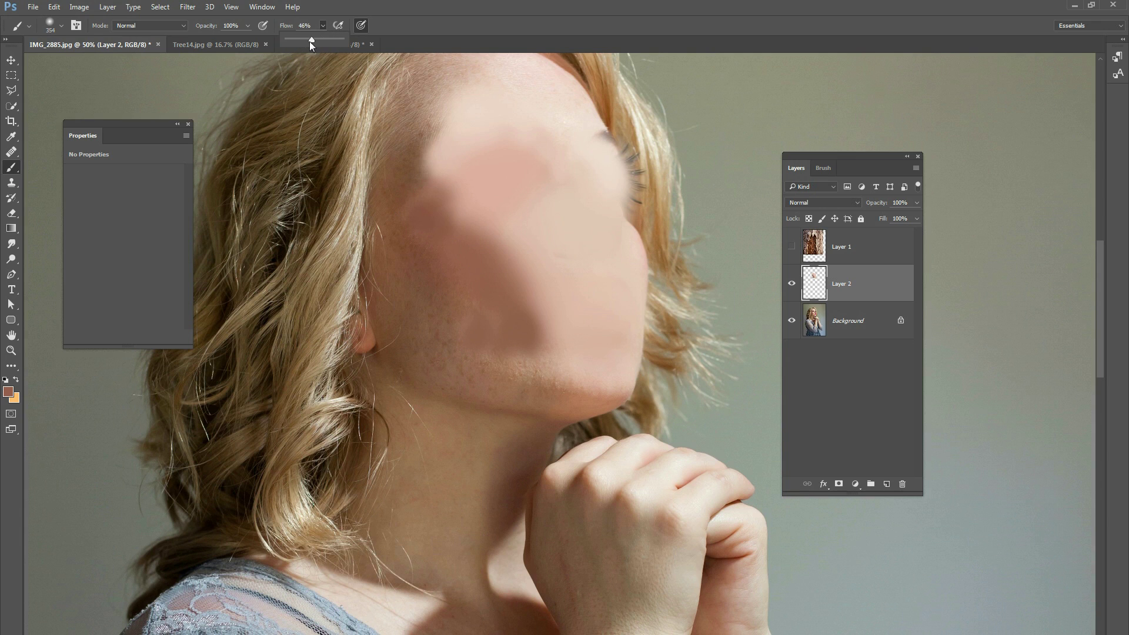
left_click(467, 314, "alt")
mouse_move(494, 345)
left_mouse_down()
mouse_move(539, 357)
mouse_move(454, 201)
mouse_move(441, 157)
mouse_move(452, 137)
mouse_move(454, 151)
mouse_move(424, 179)
left_mouse_up()
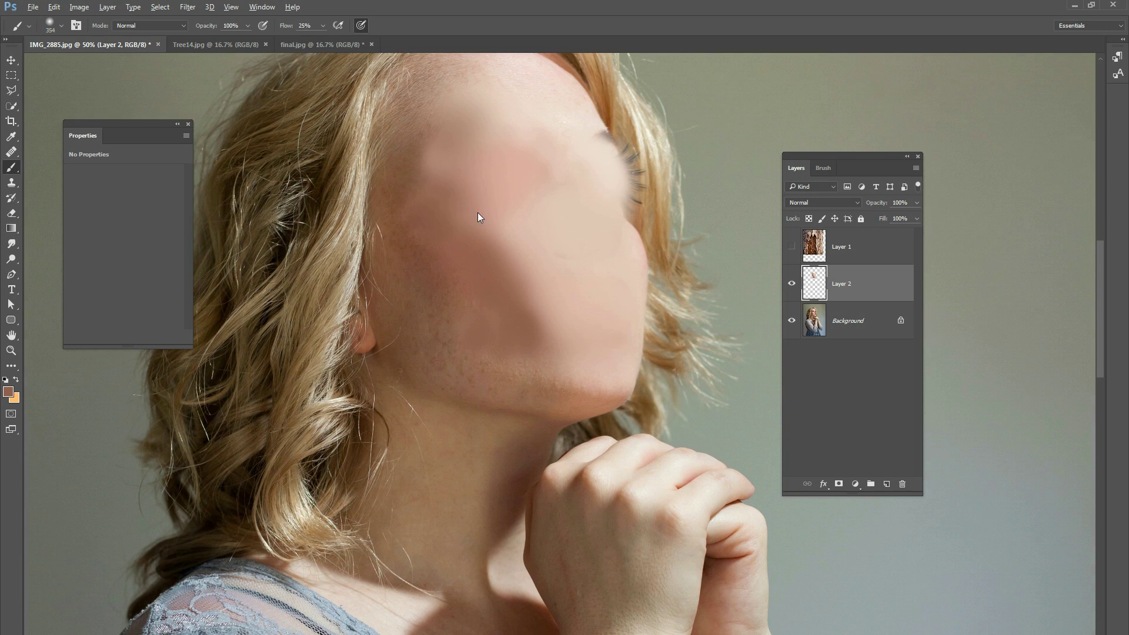
left_click_drag(495, 217, 511, 244)
left_click_drag(477, 129, 493, 116)
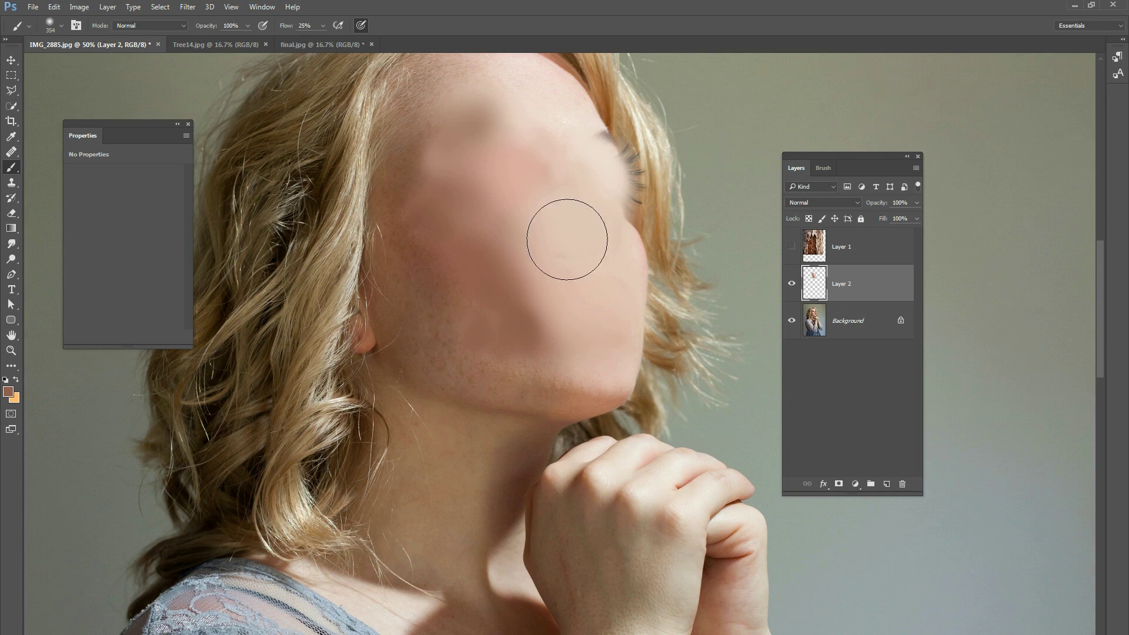
left_click(549, 297, "alt")
- Blend the skin tones around the mouth area and front of the cheek with the soft brush
key("ctrl+plus")
left_click_drag(578, 386, 570, 390)
right_click(561, 414)
left_click(635, 241)
left_click_drag(628, 260, 572, 411)
- Set the soft brush to 26 px with 100% flow and paint sampled hair tones over the protruding eyelashes
right_click(639, 233)
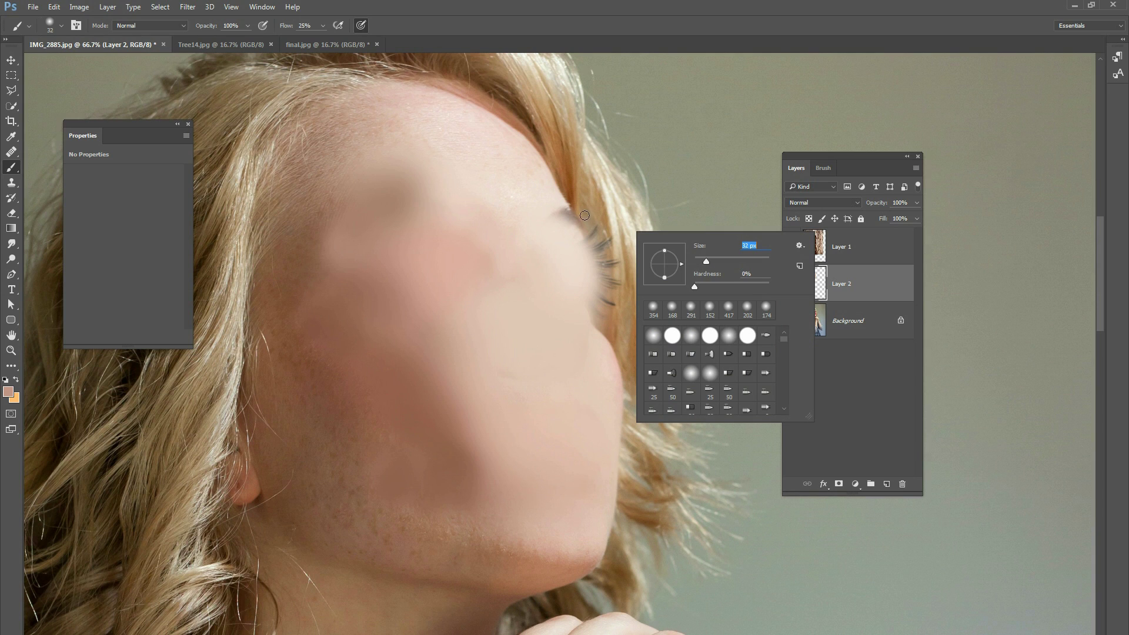
left_click_drag(707, 261, 695, 259)
left_click(323, 25)
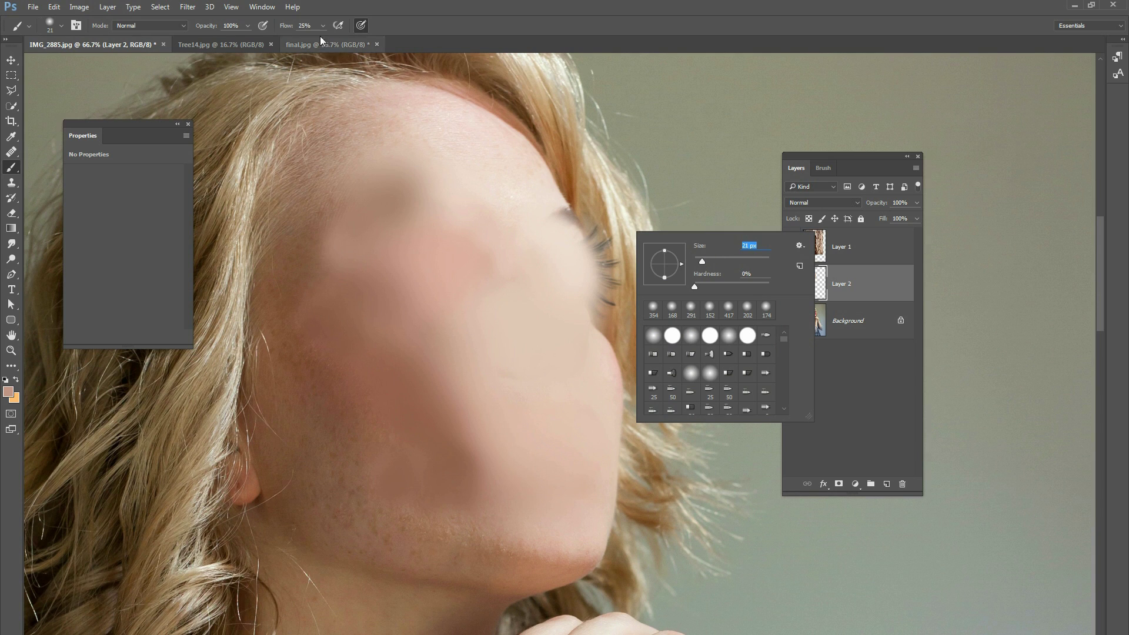
right_click(641, 229)
left_click_drag(697, 252, 706, 254)
left_click(604, 220, "alt")
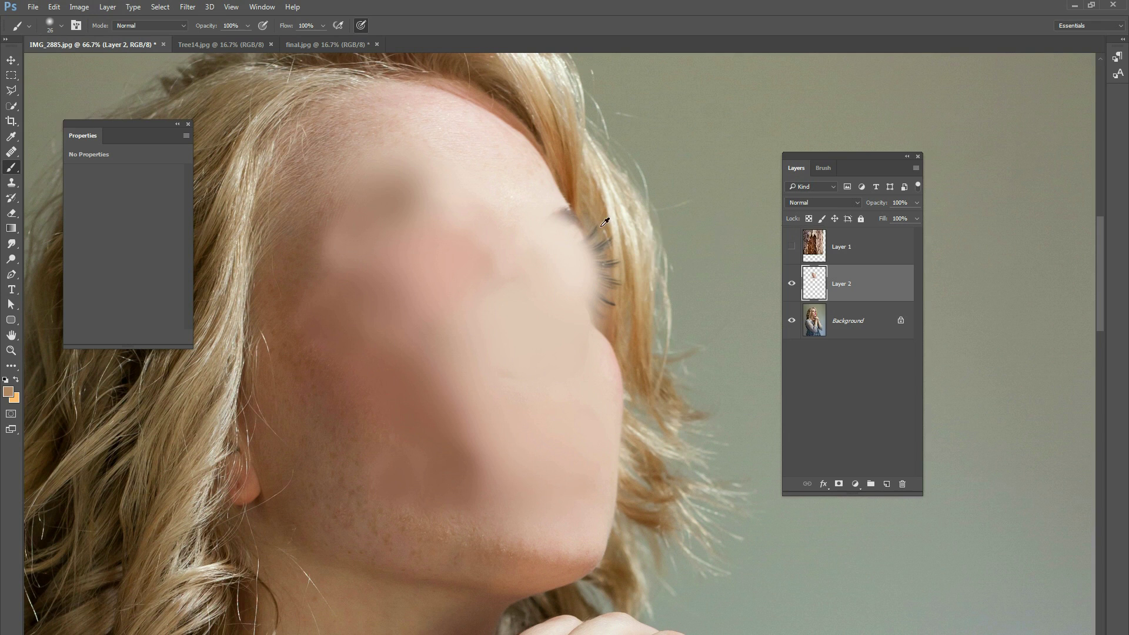
left_click(602, 227, "alt")
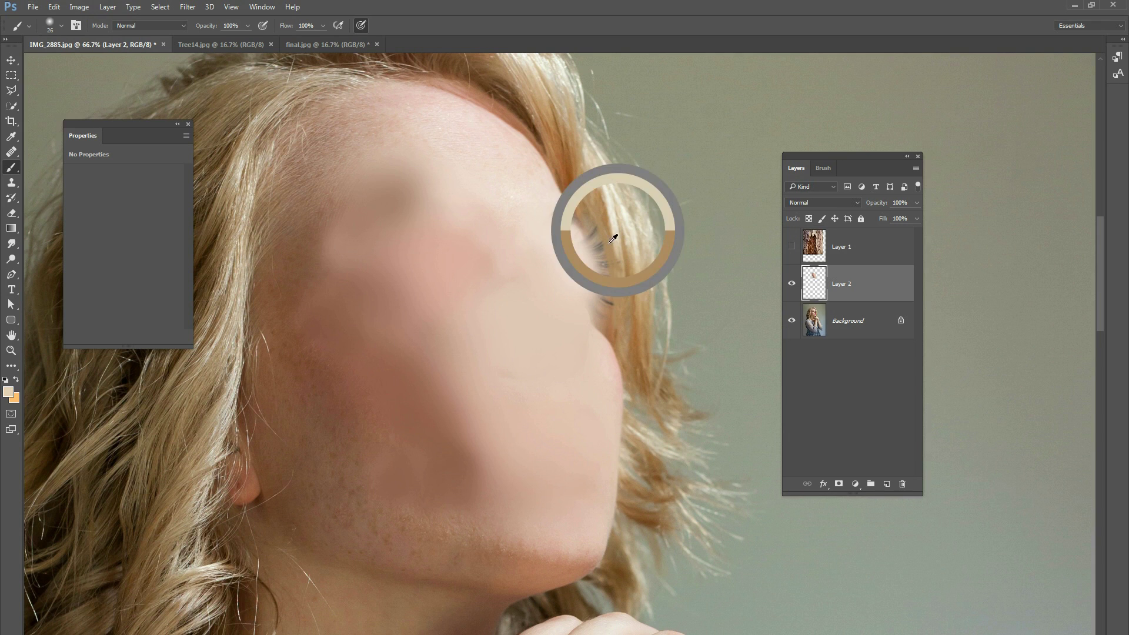
left_click_drag(599, 225, 613, 287)
left_click(595, 216, "alt")
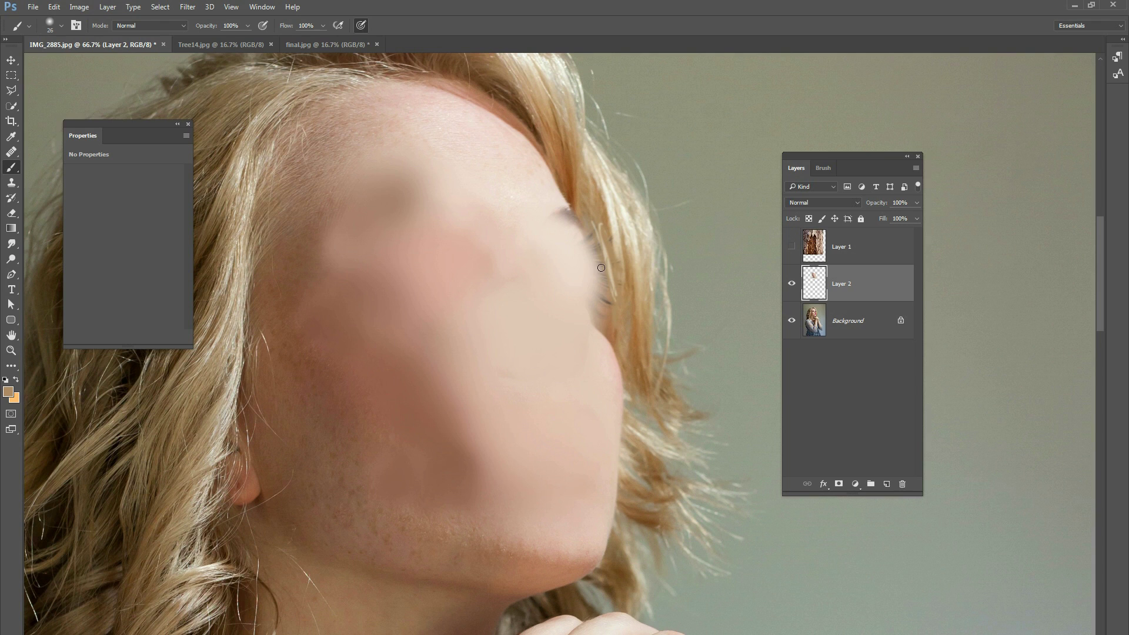
- Cover the remaining lashes along the face's edge with freshly sampled hair and skin tones
left_click(591, 209, "alt")
left_click(590, 214, "alt")
left_click_drag(595, 221, 613, 284)
left_click(615, 237, "alt")
left_click_drag(607, 228, 621, 305)
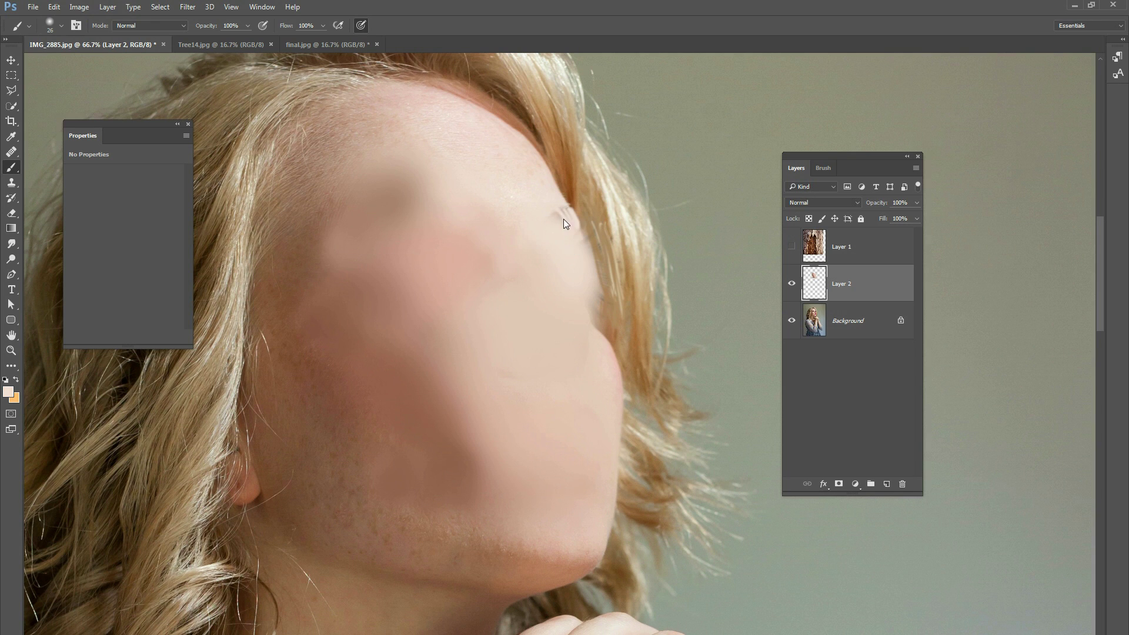
- Enlarge the soft brush to 70 px, paint light skin tone over the eyebrow remnant and dab the chin
right_click(557, 209)
left_click(544, 235, "alt")
mouse_move(553, 214)
left_mouse_down()
mouse_move(584, 240)
mouse_move(568, 220)
mouse_move(579, 251)
left_mouse_up()
left_click(578, 314)
left_click(471, 510, "alt")
left_click(465, 506)
- Add a layer mask to Layer 2, undo the last black stroke at the face's edge and apply the mask
left_click(840, 484)
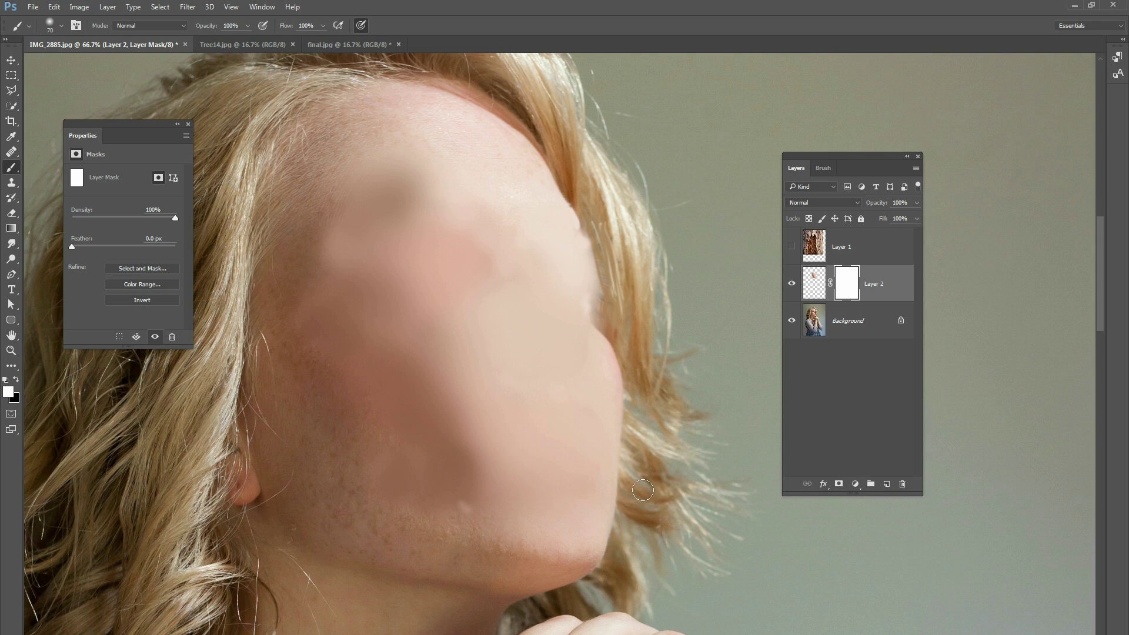
key("x")
left_click_drag(615, 305, 604, 302)
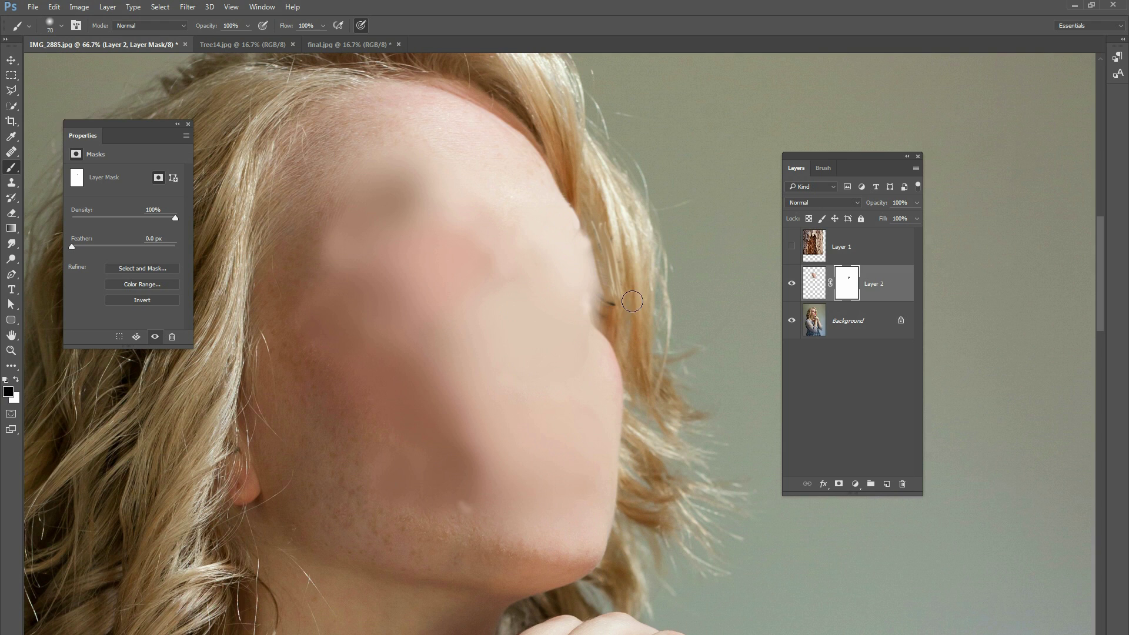
key("ctrl+z")
right_click(847, 288)
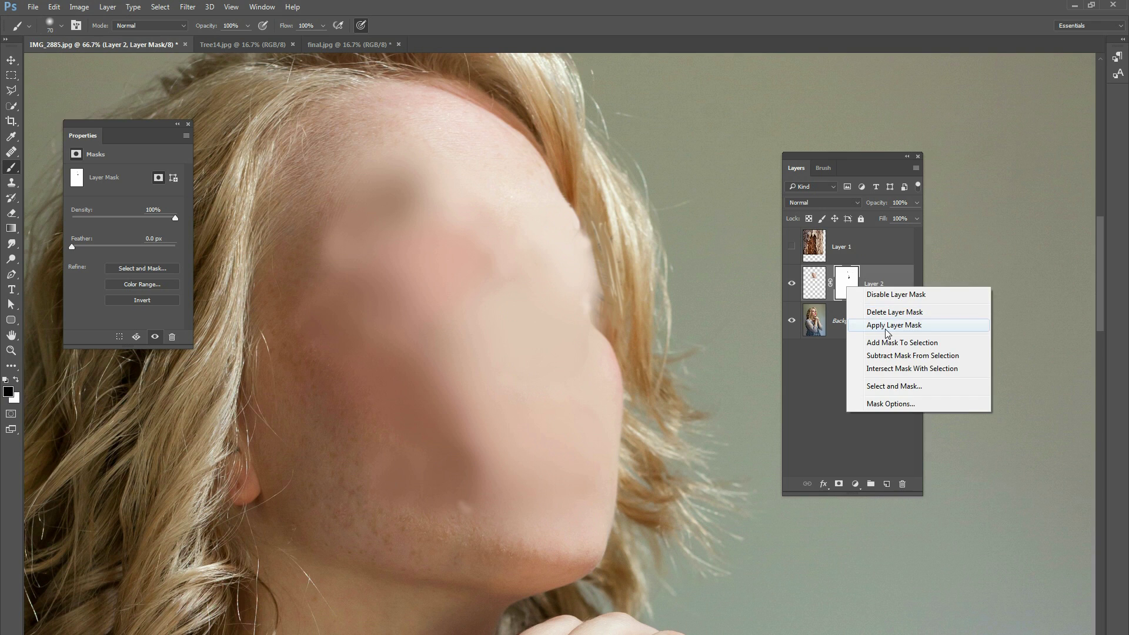
left_click(871, 328)
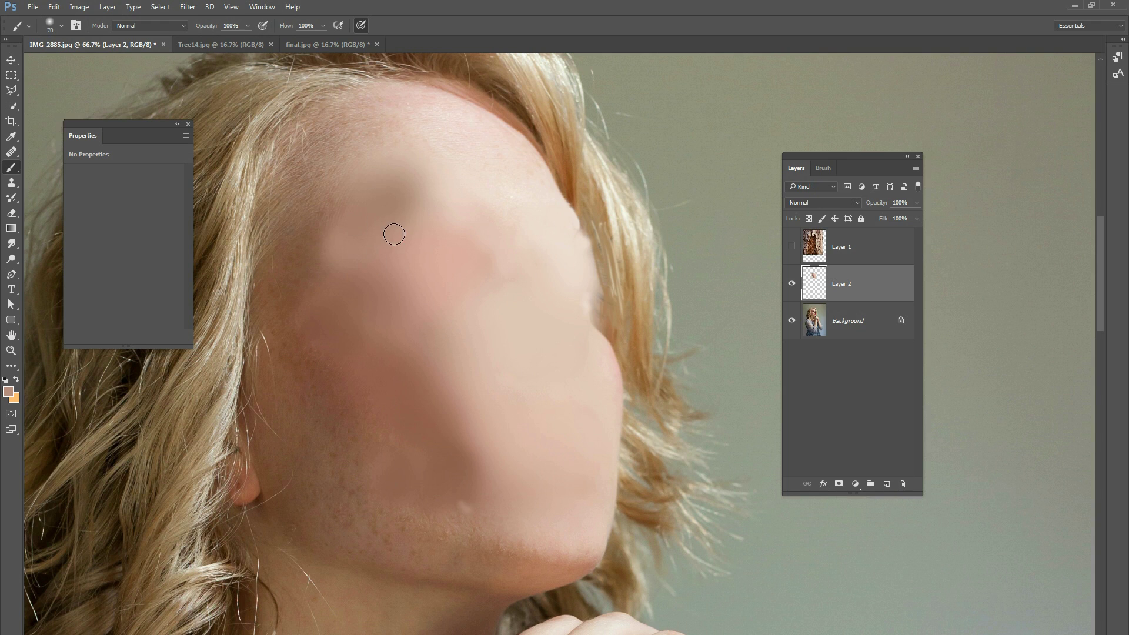
- Add 1% Gaussian monochromatic noise to the painted skin on Layer 2
left_click(188, 7)
mouse_move(196, 170)
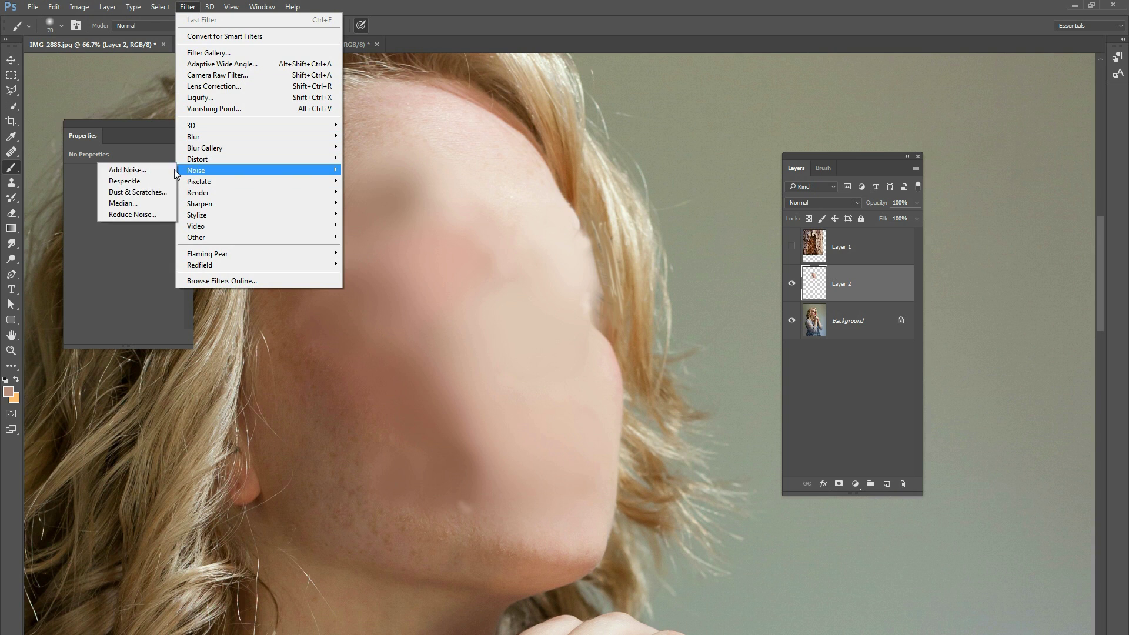
left_click(132, 169)
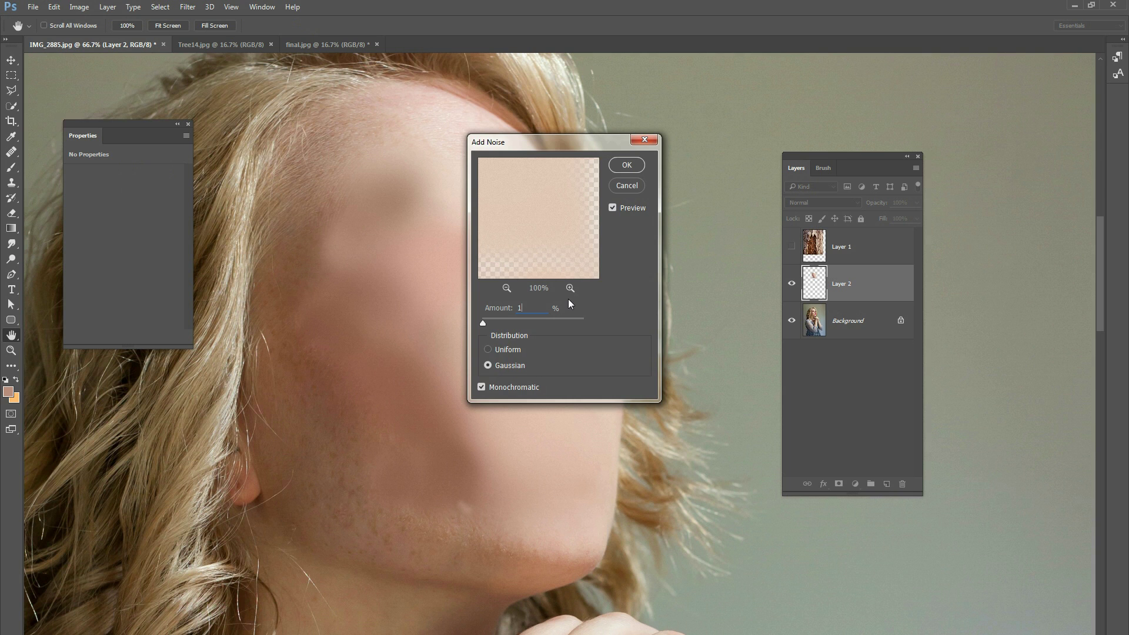
left_click(626, 165)
key("b")
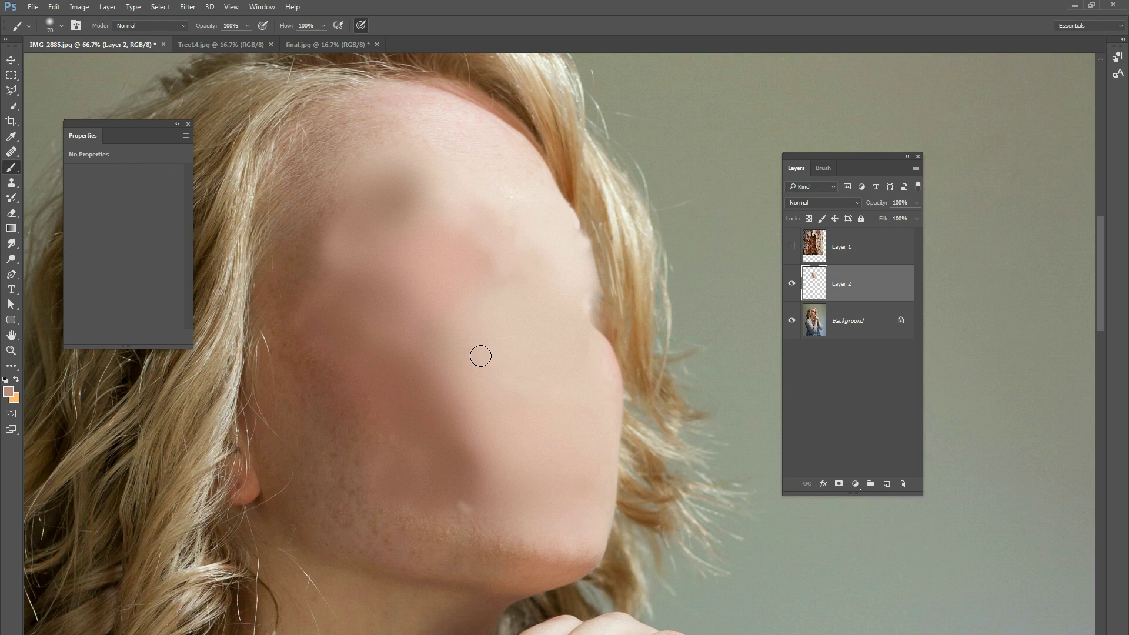
- Show and select the tree bark layer, with its blend mode set to Multiply
key("ctrl+minus")
key("ctrl+minus")
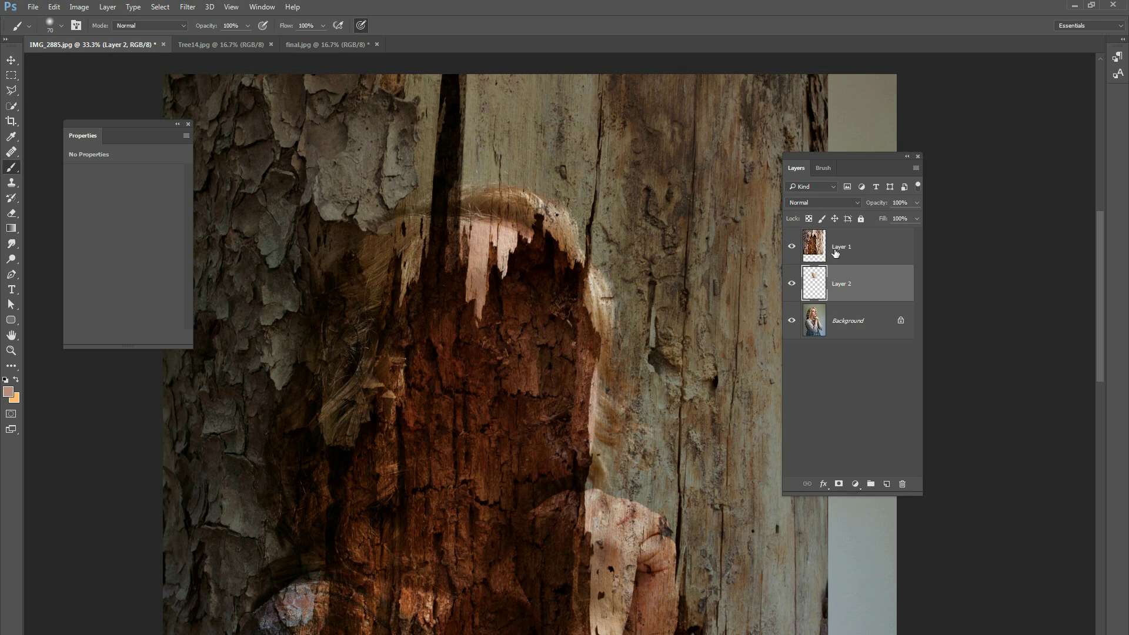
left_click(826, 243)
key("shift+alt+m")
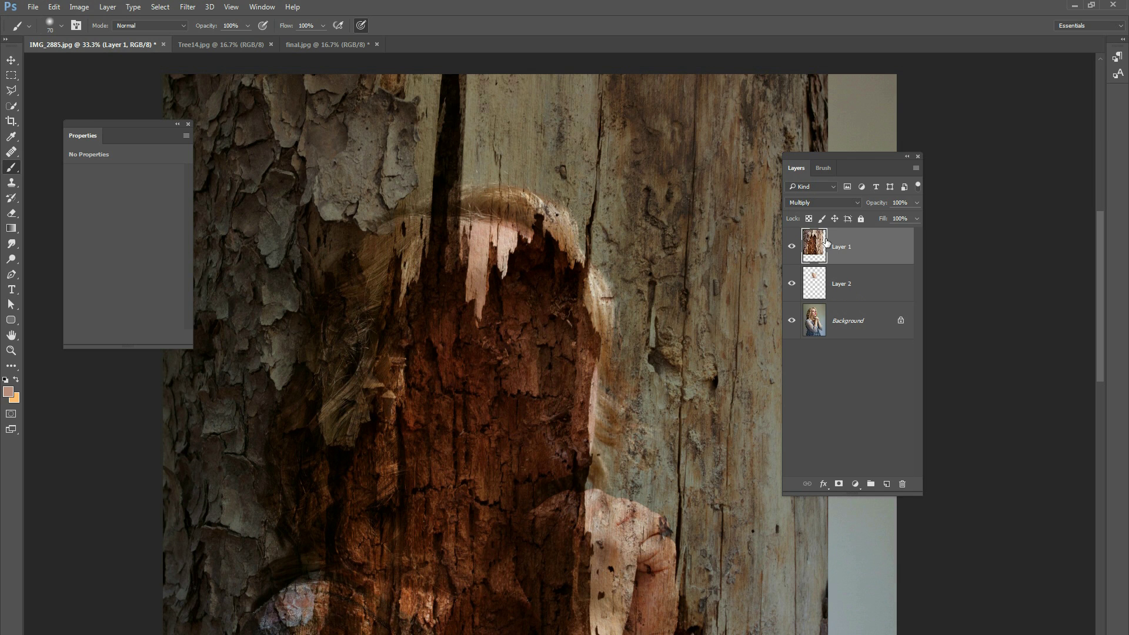
key("ctrl+minus")
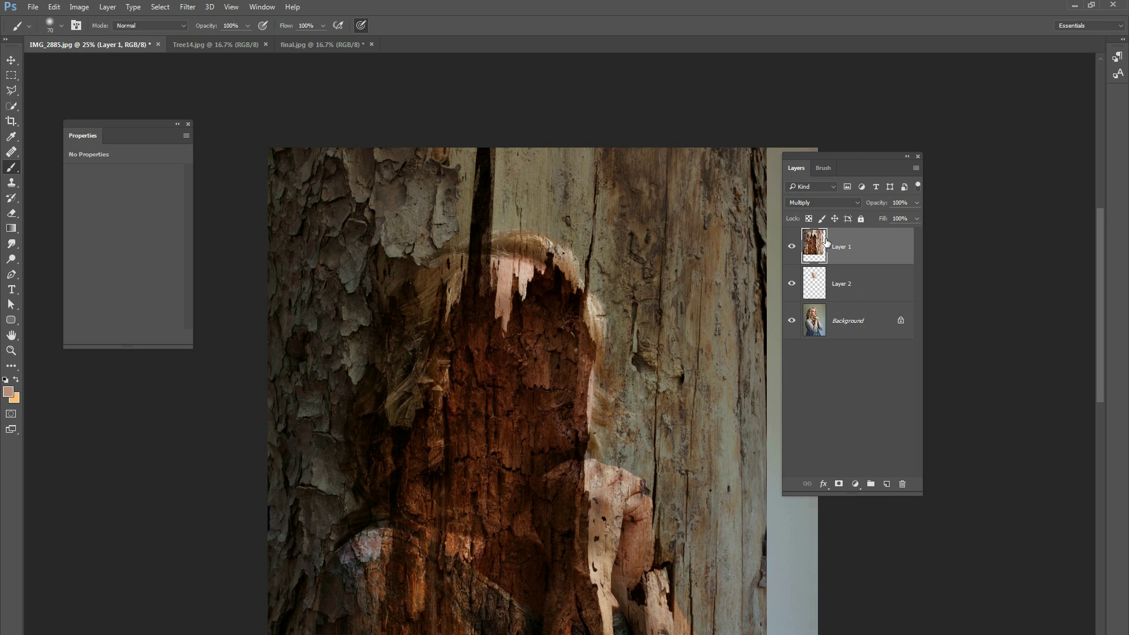
- Scale the tree bark layer to about 53%, tilt it about -20° and place it over the woman's head
left_click(15, 61)
left_click_drag(684, 147, 686, 198)
left_click_drag(729, 116, 710, 171)
left_click_drag(717, 96, 717, 166)
left_click_drag(745, 111, 492, 479)
left_click_drag(432, 529, 538, 259)
left_click_drag(612, 247, 538, 209)
left_click_drag(492, 327, 532, 253)
- Fine-tune the bark's position and rotation until its hollow lies over the face, and commit the transform
left_click_drag(551, 290, 563, 292)
left_click_drag(644, 259, 638, 248)
left_click_drag(571, 322, 606, 293)
left_click_drag(658, 248, 667, 268)
left_click_drag(615, 302, 619, 298)
mouse_move(729, 499)
left_mouse_down()
mouse_move(715, 480)
mouse_move(729, 492)
left_mouse_up()
left_click_drag(706, 357, 704, 368)
left_click_drag(651, 340, 618, 334)
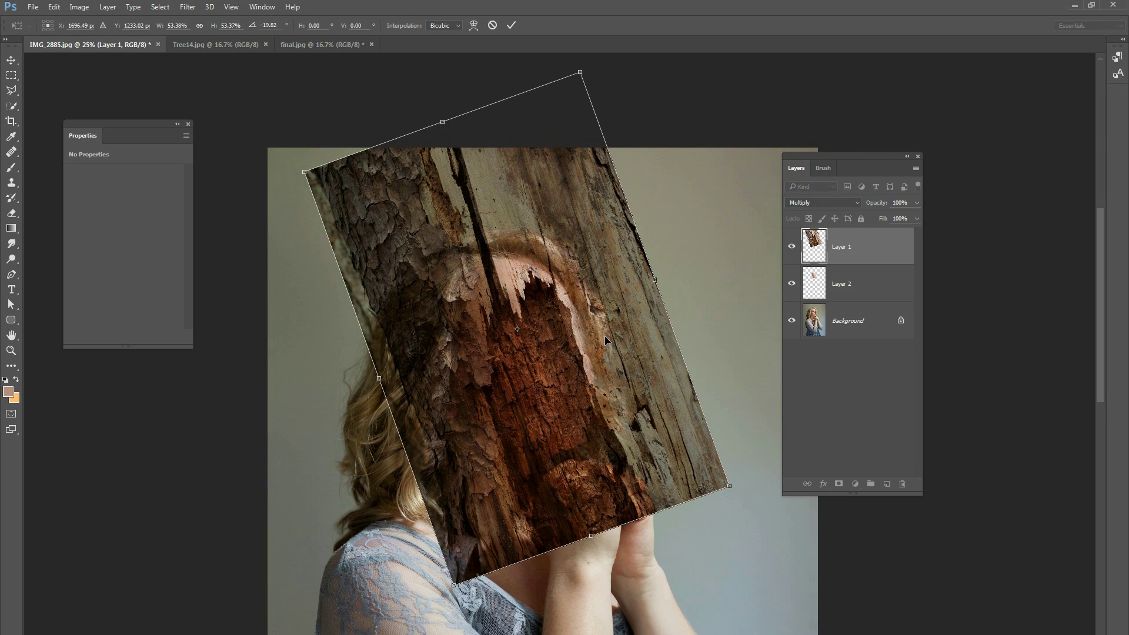
left_click_drag(563, 229, 563, 231)
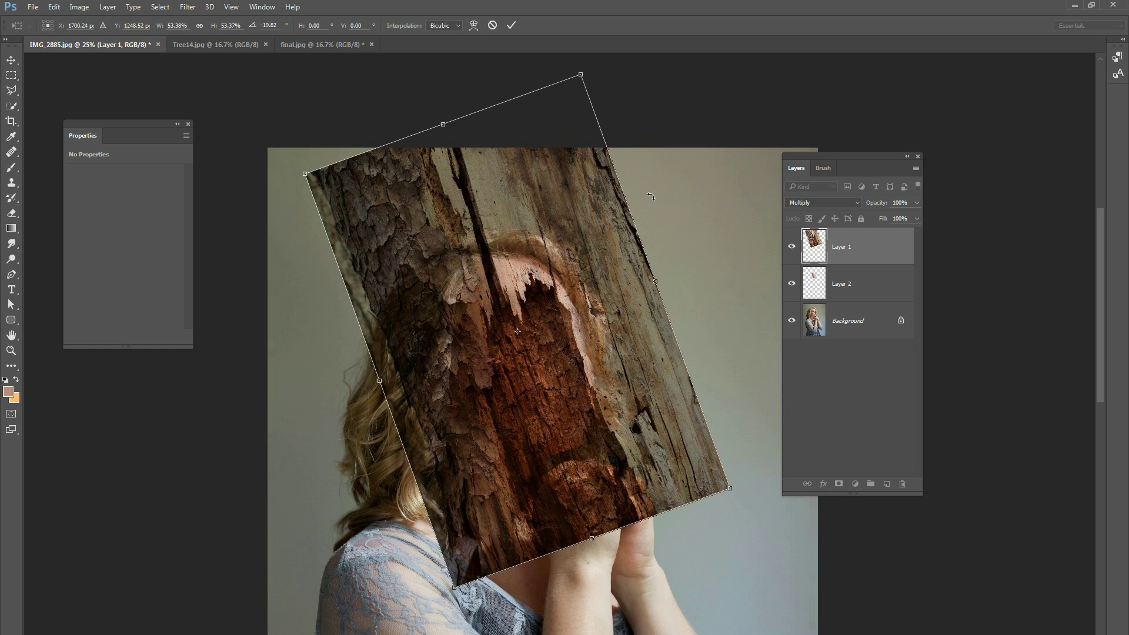
left_click_drag(653, 198, 647, 193)
left_click(511, 24)
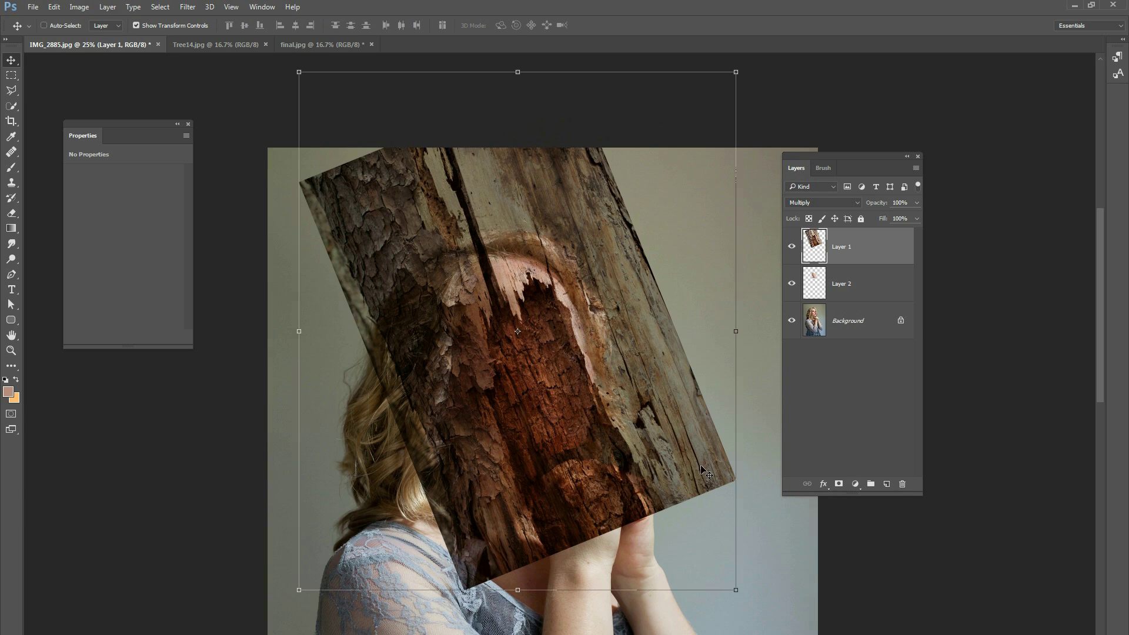
- Add a layer mask to the bark layer, invert it to black and ready the Brush tool with white
left_click(839, 483)
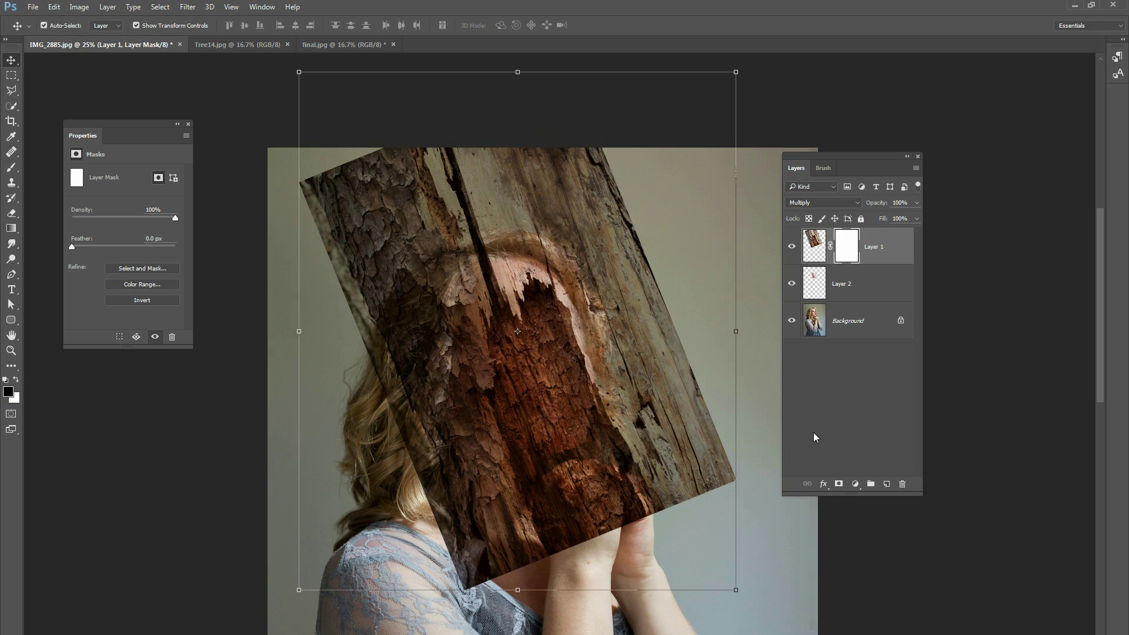
key("ctrl+i")
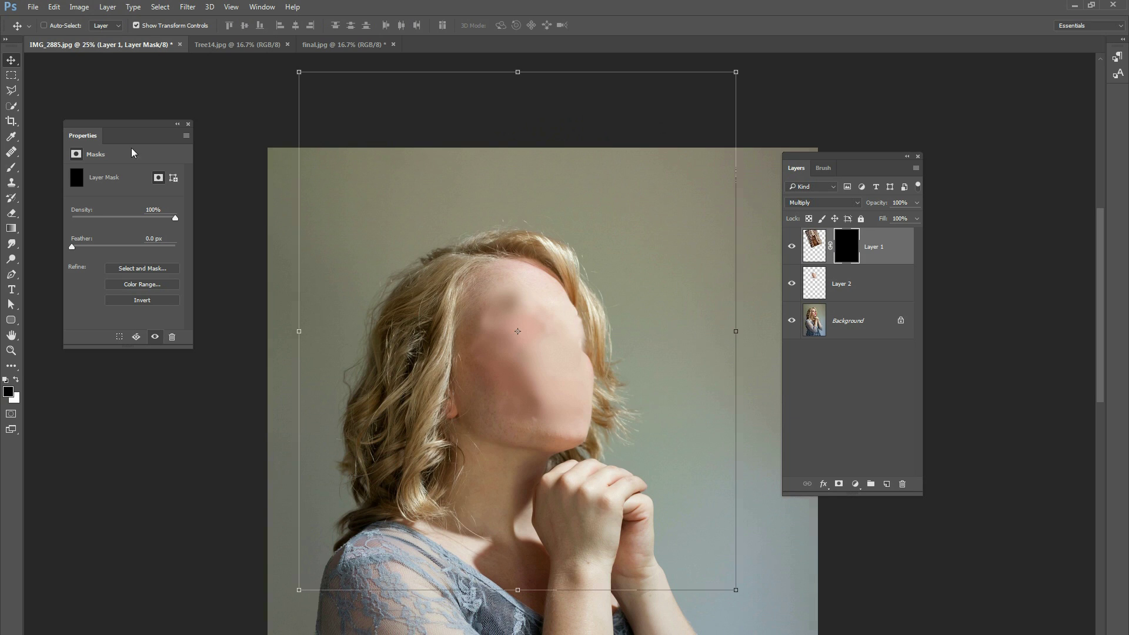
left_click(11, 167)
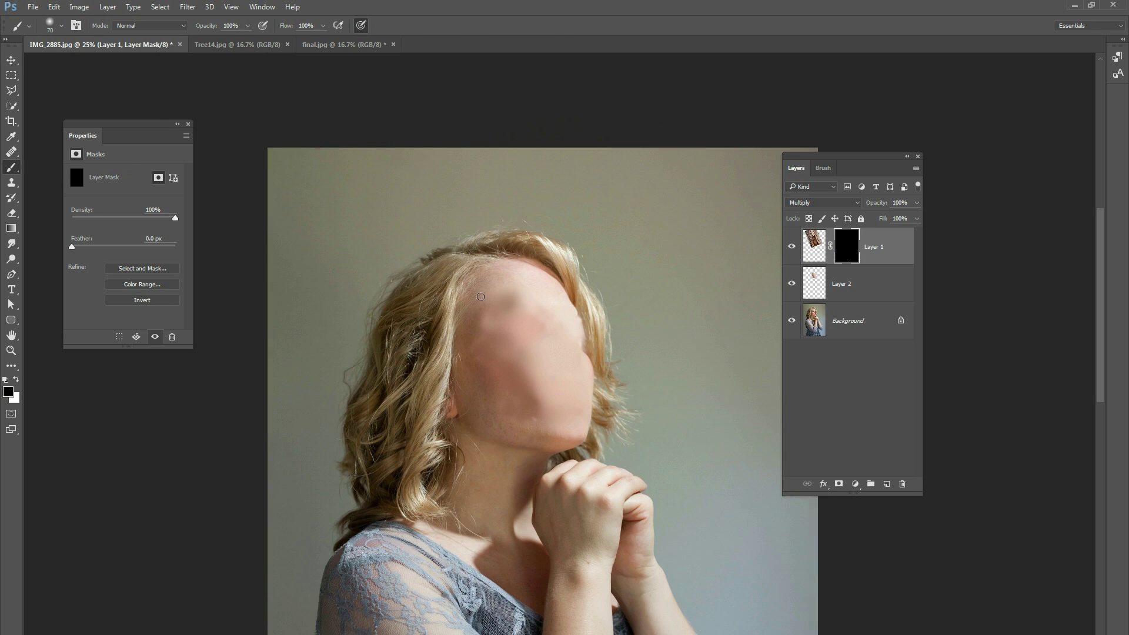
left_click(17, 380)
- Lower the brush flow to 21%, enlarge the soft brush and reveal the bark over the eye area on the mask
right_click(471, 325)
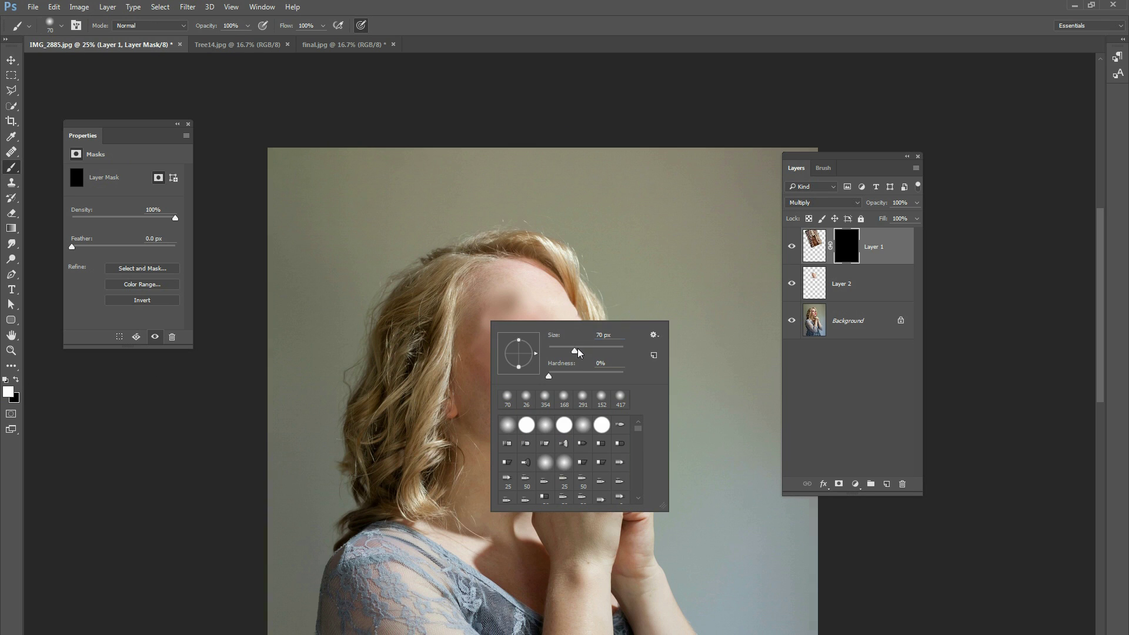
left_click_drag(598, 351, 600, 351)
left_click(323, 25)
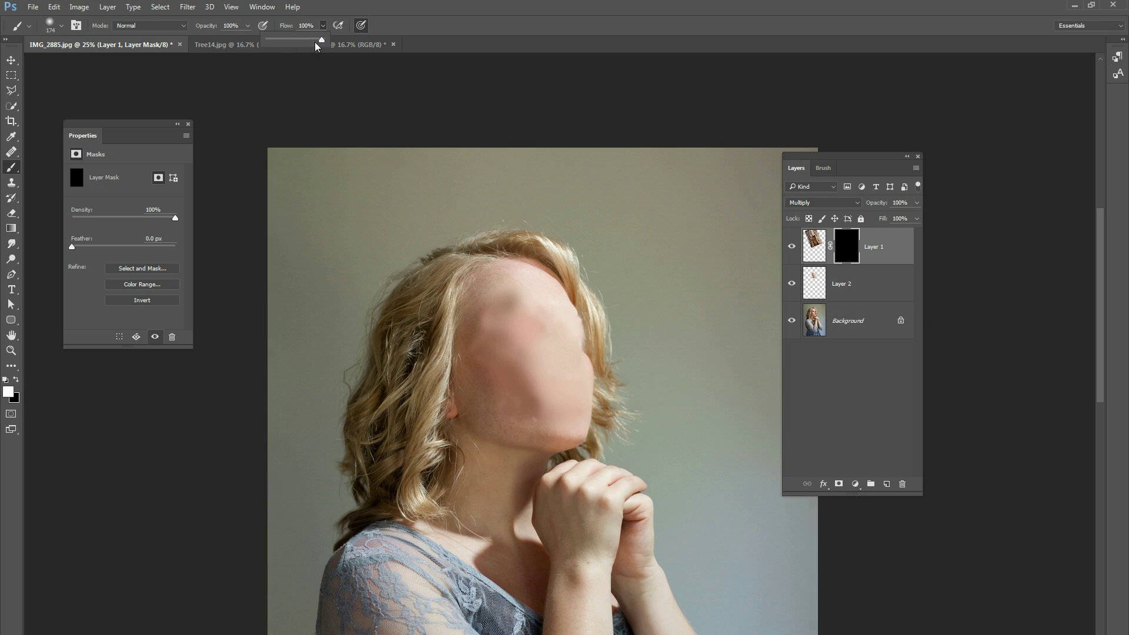
left_click_drag(277, 44, 279, 43)
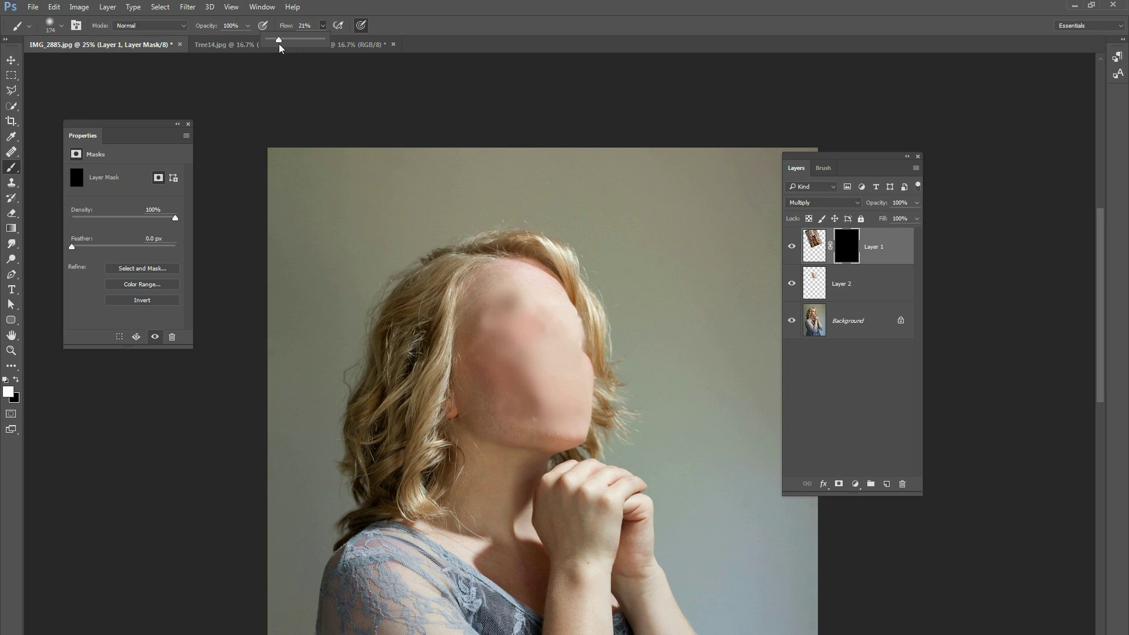
right_click(566, 308)
left_click_drag(684, 340, 686, 339)
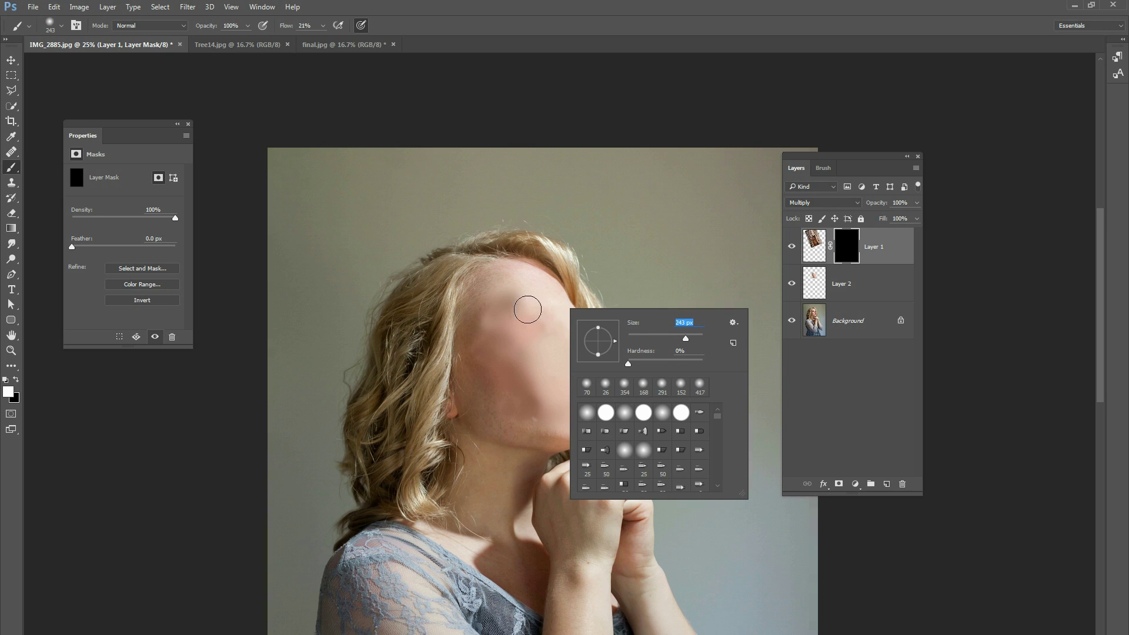
left_click_drag(687, 340, 689, 339)
left_click(523, 301)
left_click_drag(525, 304, 554, 323)
- Reduce the soft brush to 228 px and reveal the bark hollow across the middle of the face
right_click(561, 318)
left_click_drag(681, 347, 675, 347)
mouse_move(537, 334)
left_mouse_down()
mouse_move(561, 328)
mouse_move(575, 378)
mouse_move(559, 378)
mouse_move(550, 337)
mouse_move(529, 341)
mouse_move(512, 318)
mouse_move(517, 294)
mouse_move(545, 291)
mouse_move(523, 285)
mouse_move(482, 345)
mouse_move(502, 323)
left_mouse_up()
scroll(501, 323, "up", 1)
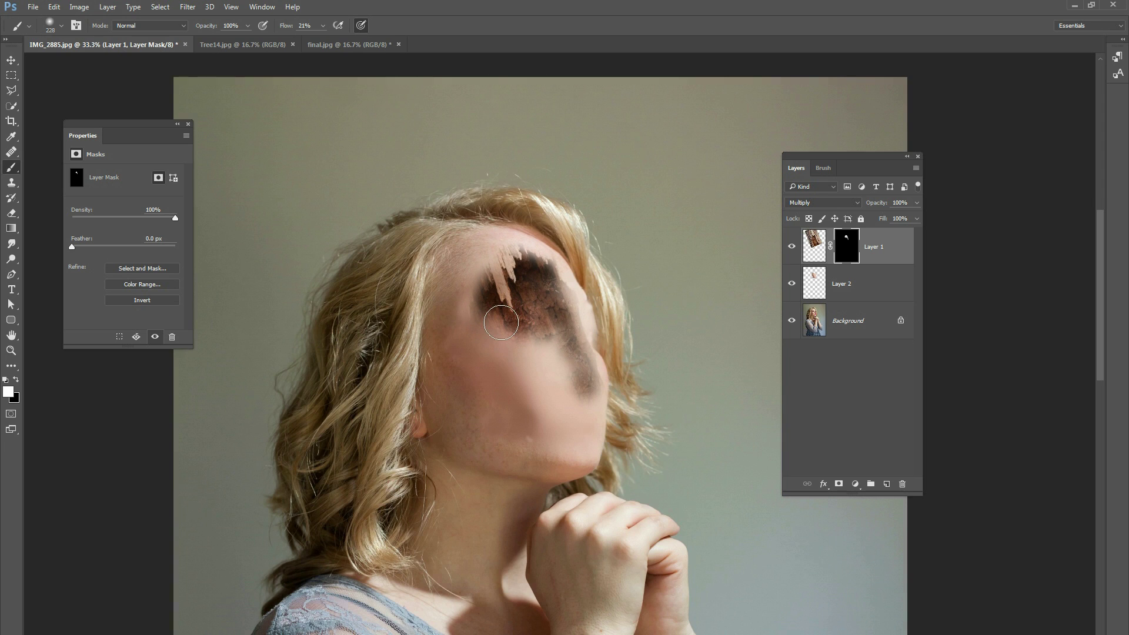
mouse_move(480, 310)
left_mouse_down()
mouse_move(474, 329)
mouse_move(470, 297)
mouse_move(492, 253)
mouse_move(547, 276)
mouse_move(567, 303)
mouse_move(577, 397)
mouse_move(587, 403)
mouse_move(480, 360)
mouse_move(517, 338)
mouse_move(532, 369)
mouse_move(554, 376)
mouse_move(553, 407)
mouse_move(566, 353)
mouse_move(563, 324)
mouse_move(547, 312)
mouse_move(504, 333)
mouse_move(537, 345)
mouse_move(490, 354)
mouse_move(484, 383)
mouse_move(460, 347)
mouse_move(461, 320)
mouse_move(503, 344)
mouse_move(511, 388)
mouse_move(532, 405)
mouse_move(572, 391)
mouse_move(585, 414)
mouse_move(572, 373)
left_mouse_up()
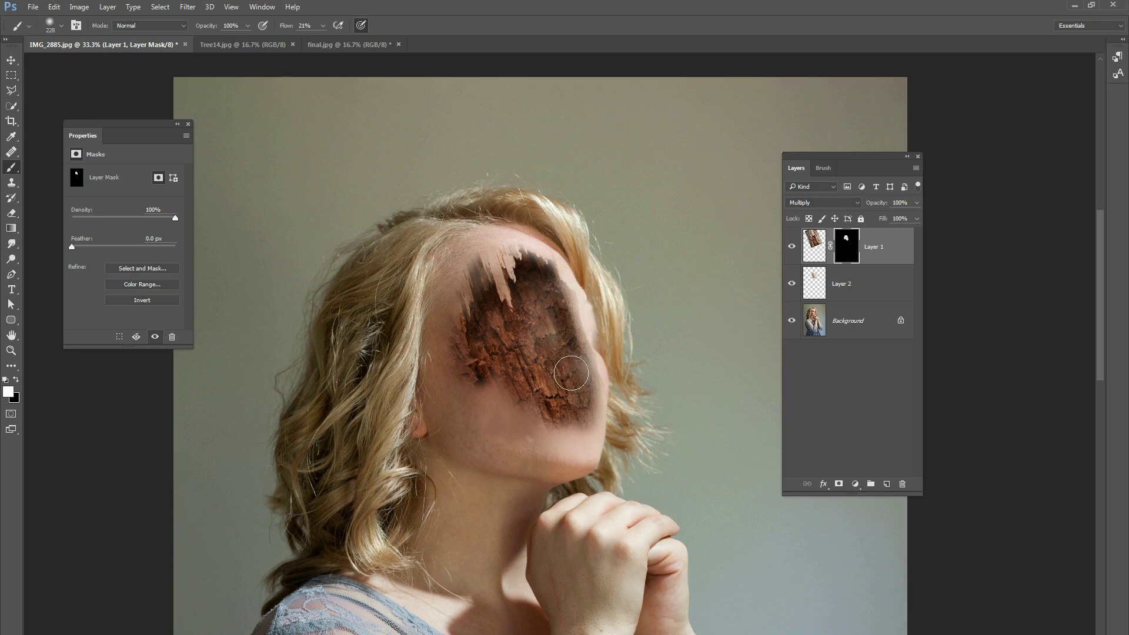
- Reduce the soft brush to 111 px and strengthen the bark texture inside the hollow and along its edges
right_click(539, 309)
left_click_drag(655, 341, 646, 340)
left_click(542, 303)
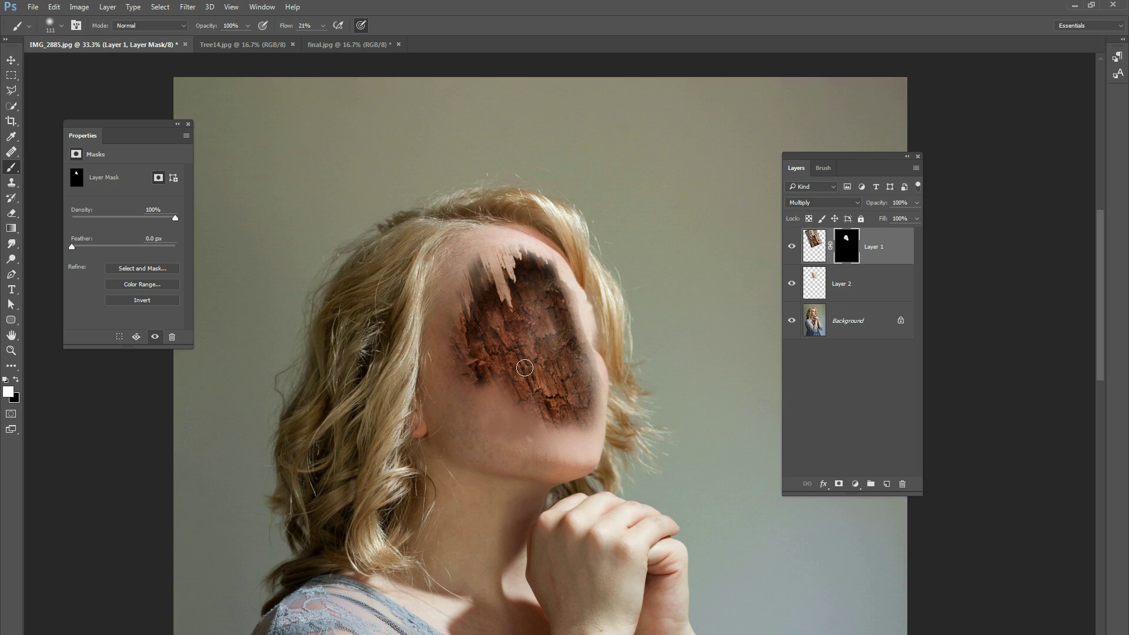
mouse_move(546, 335)
left_mouse_down()
mouse_move(565, 356)
mouse_move(561, 305)
mouse_move(571, 328)
mouse_move(548, 307)
mouse_move(530, 336)
mouse_move(538, 287)
mouse_move(552, 280)
left_mouse_up()
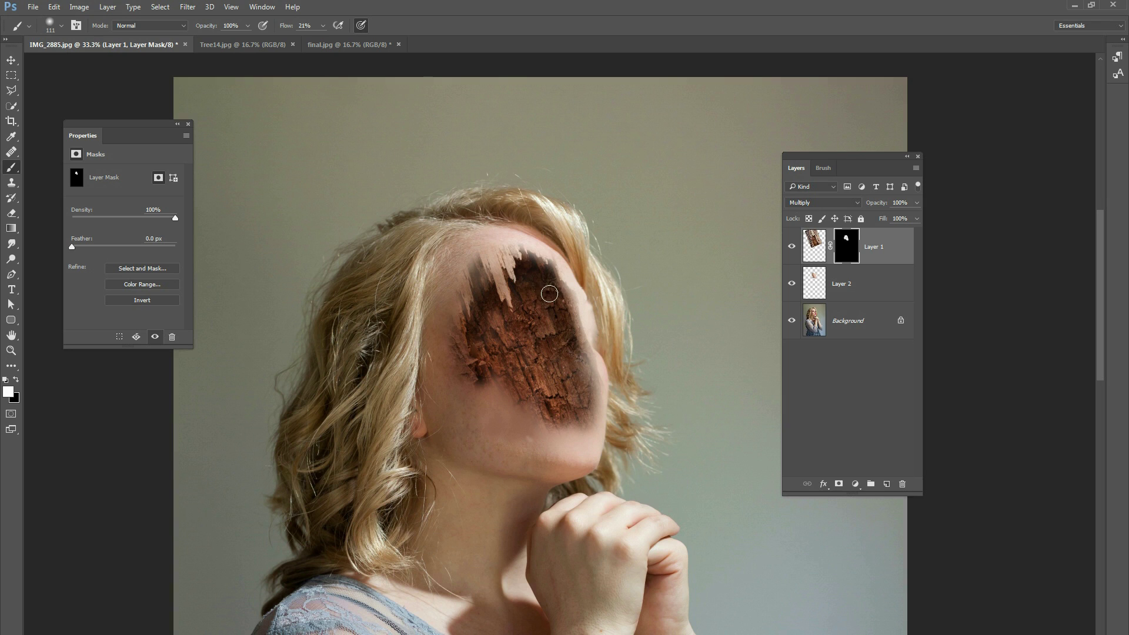
mouse_move(476, 282)
left_mouse_down()
mouse_move(512, 356)
mouse_move(481, 383)
mouse_move(478, 345)
mouse_move(482, 371)
mouse_move(511, 376)
mouse_move(520, 398)
mouse_move(536, 400)
mouse_move(569, 389)
mouse_move(577, 369)
mouse_move(590, 384)
mouse_move(559, 290)
mouse_move(554, 283)
mouse_move(554, 323)
mouse_move(584, 427)
mouse_move(529, 401)
mouse_move(496, 345)
mouse_move(479, 347)
mouse_move(475, 334)
mouse_move(491, 334)
mouse_move(530, 378)
mouse_move(531, 343)
mouse_move(580, 365)
mouse_move(556, 312)
mouse_move(492, 318)
mouse_move(480, 343)
mouse_move(502, 337)
mouse_move(513, 371)
mouse_move(553, 393)
mouse_move(562, 414)
mouse_move(576, 411)
mouse_move(521, 344)
mouse_move(496, 343)
mouse_move(478, 265)
mouse_move(505, 354)
left_mouse_up()
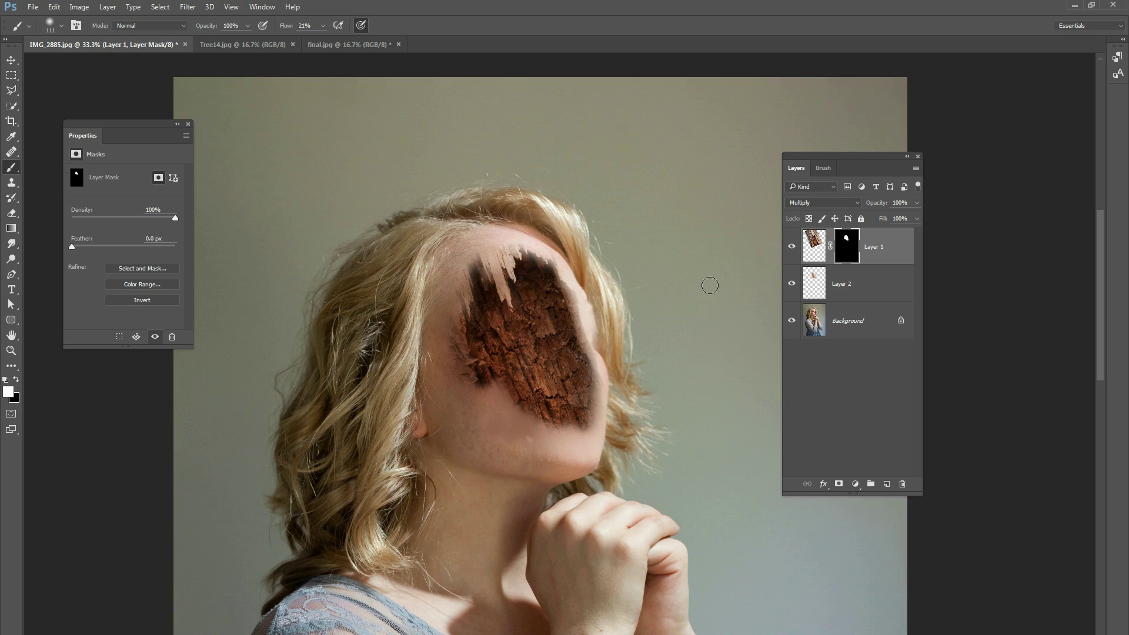
- Switch to black for painting on the bark layer's mask, with a 51 px soft brush at 100% flow
left_click(840, 248)
left_click(17, 380)
right_click(499, 343)
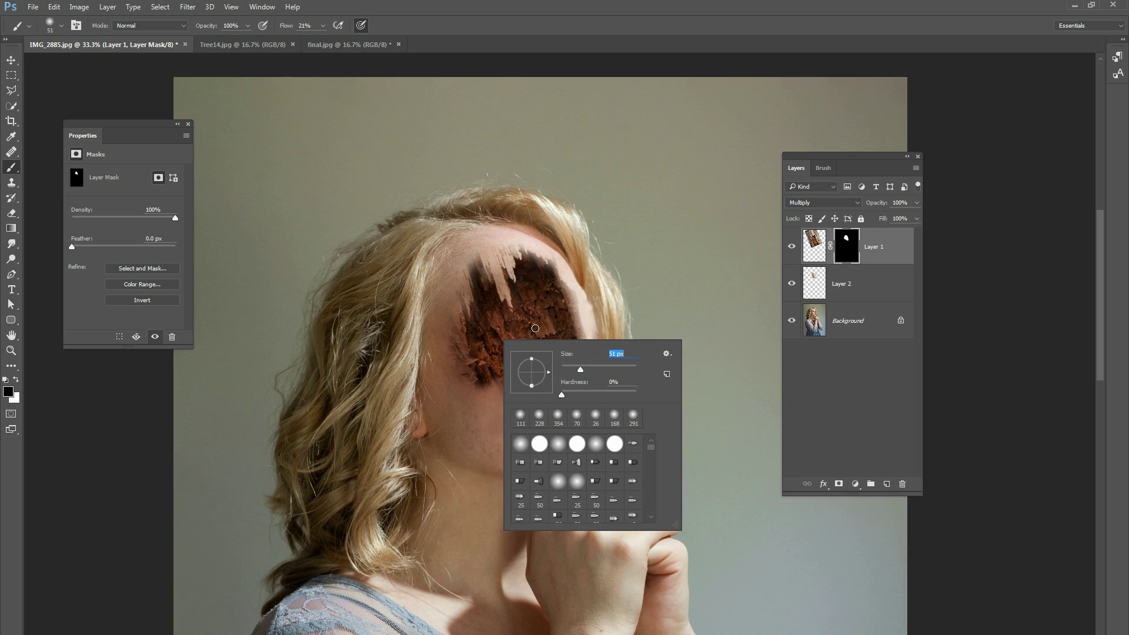
left_click(322, 26)
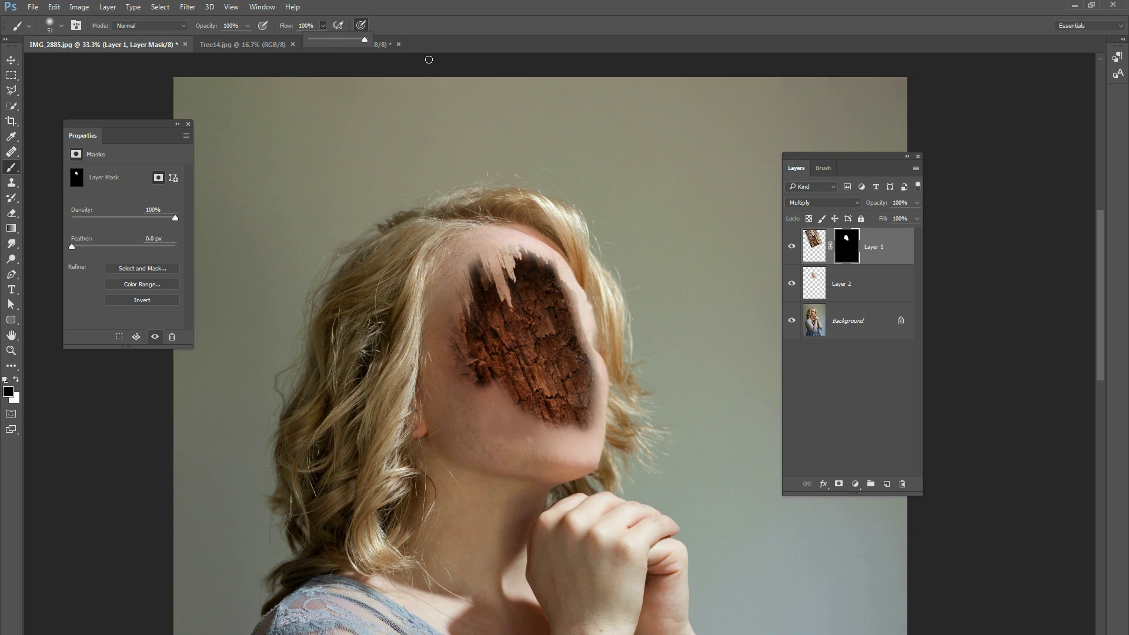
key("ctrl+plus")
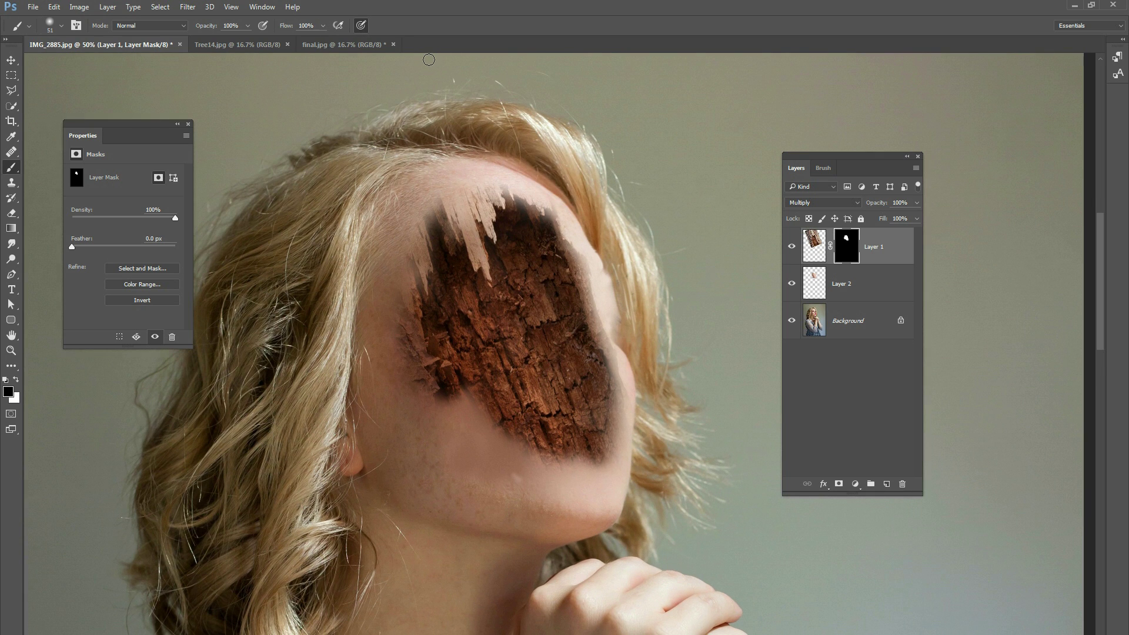
- Replace the soft brush with the 63 px ragged texture brush for painting on the bark layer's mask
right_click(504, 331)
scroll(650, 472, "down", 5)
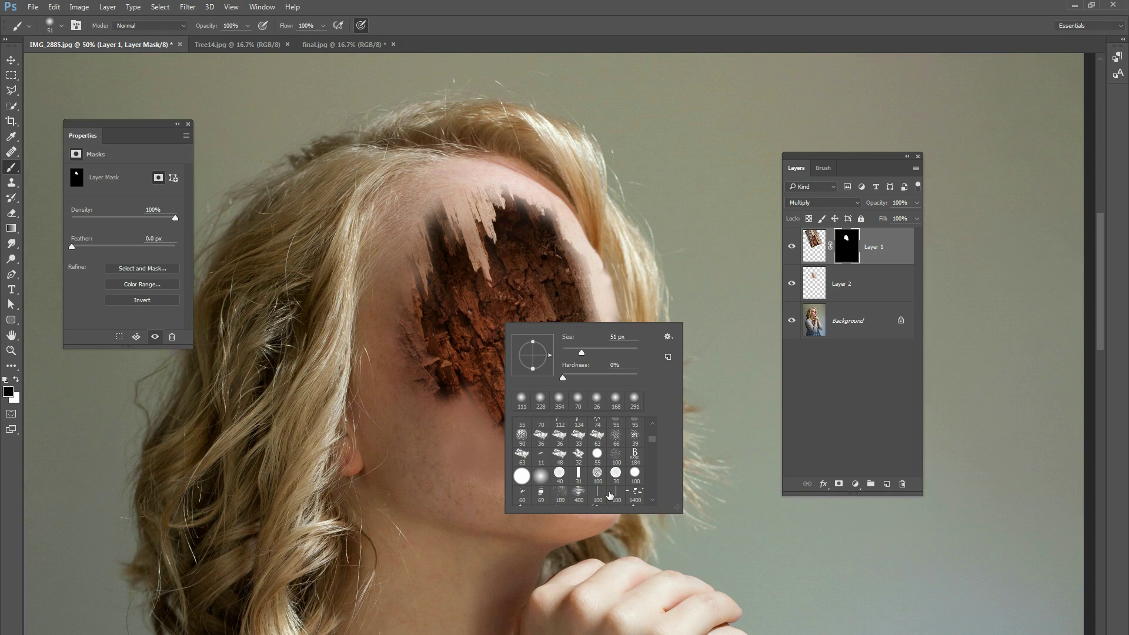
left_click(595, 436)
left_click_drag(608, 353, 576, 353)
key("Return")
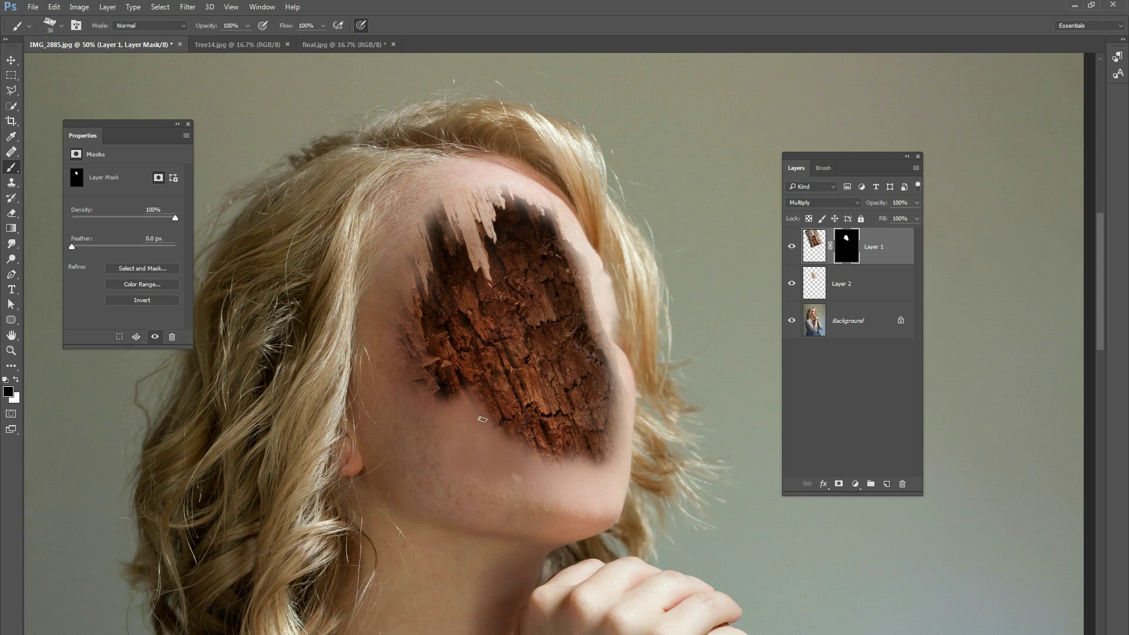
right_click(492, 393)
left_click(582, 504)
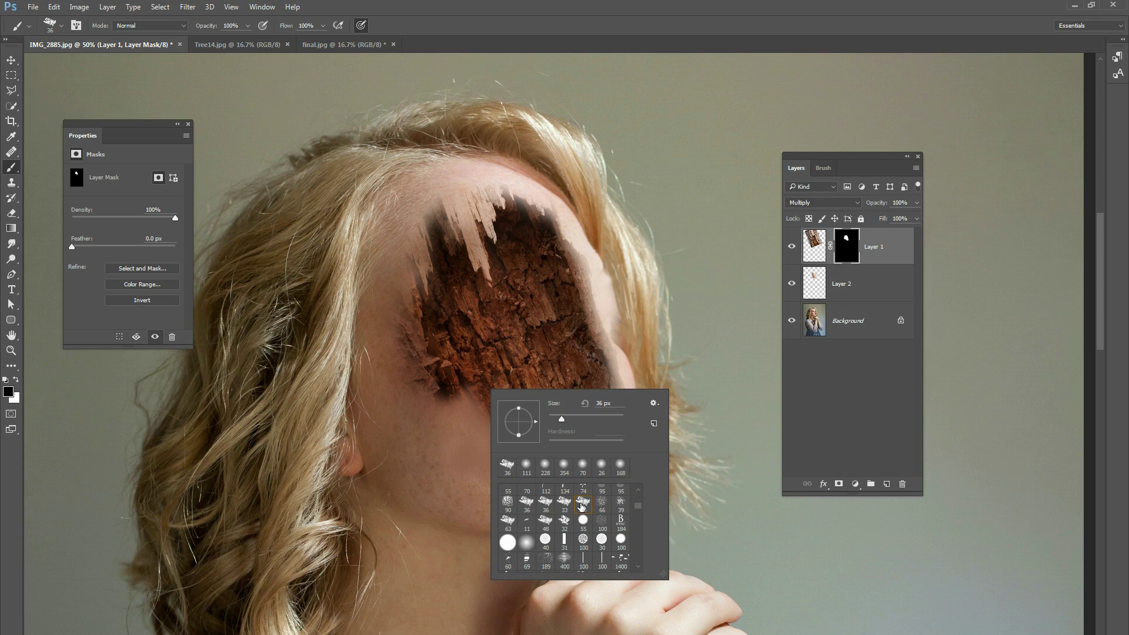
key("Return")
- Reduce the ragged brush to 56 px and mask splintered notches into the hollow's chin edge and up its mouth side
mouse_move(487, 411)
left_mouse_down()
mouse_move(494, 447)
mouse_move(496, 423)
mouse_move(526, 471)
mouse_move(521, 442)
mouse_move(534, 456)
mouse_move(535, 434)
mouse_move(544, 470)
left_mouse_up()
right_click(509, 439)
key("Return")
left_click_drag(547, 450, 546, 480)
left_click(560, 459)
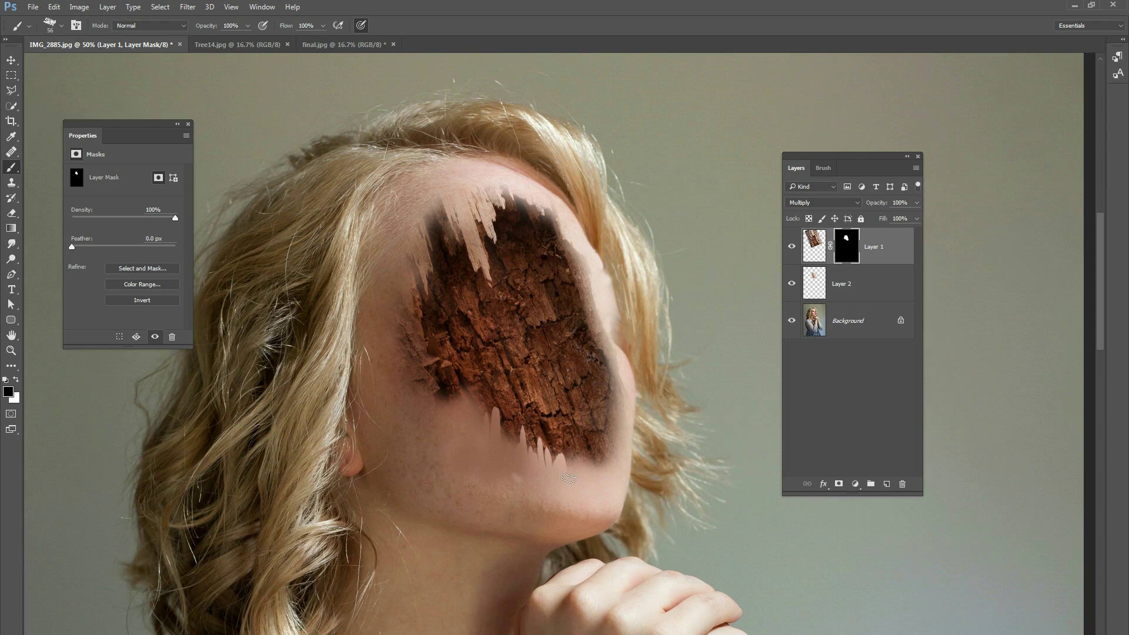
mouse_move(568, 441)
left_mouse_down()
mouse_move(573, 467)
mouse_move(581, 447)
mouse_move(584, 463)
left_mouse_up()
left_click_drag(586, 449, 594, 466)
left_click(610, 464)
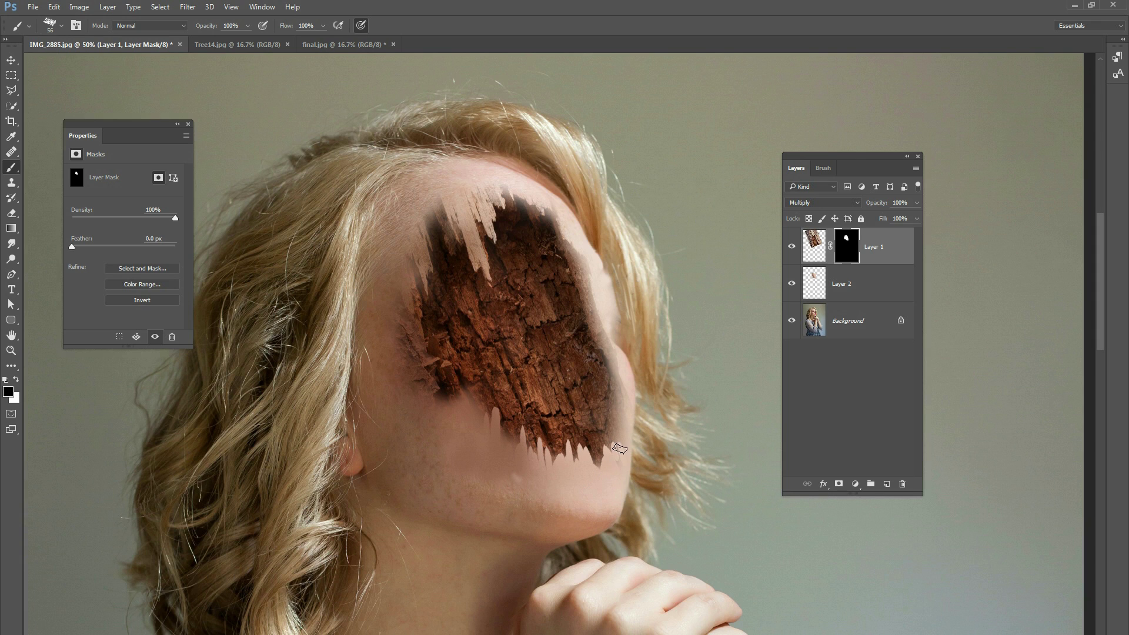
mouse_move(618, 463)
left_mouse_down()
mouse_move(625, 406)
mouse_move(630, 433)
mouse_move(615, 383)
left_mouse_up()
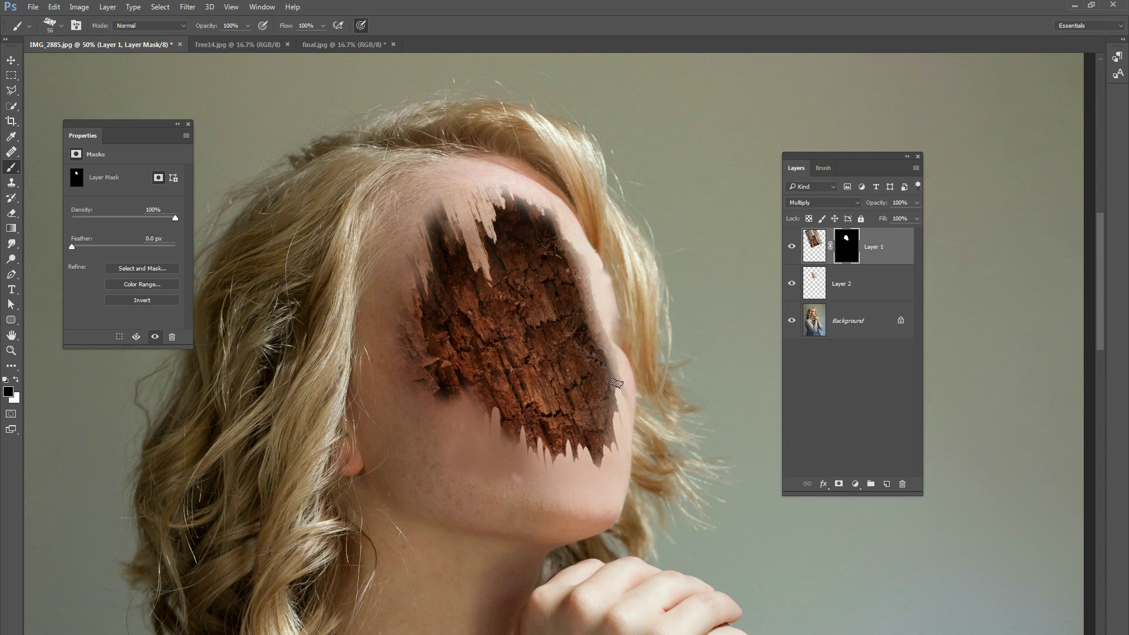
- Reduce the ragged brush to 48 px and mask jagged splinters into the hollow's lower cheek edge with black
right_click(468, 393)
left_click_drag(548, 422, 544, 422)
left_click(437, 433)
left_click(16, 379)
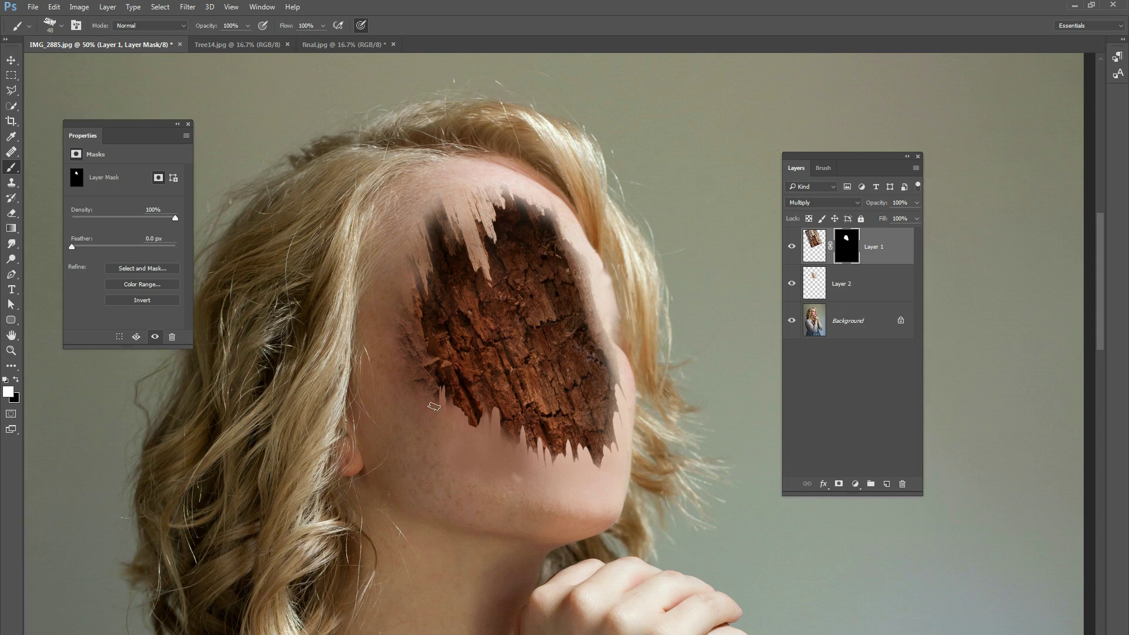
left_click(16, 379)
left_click_drag(473, 418, 472, 387)
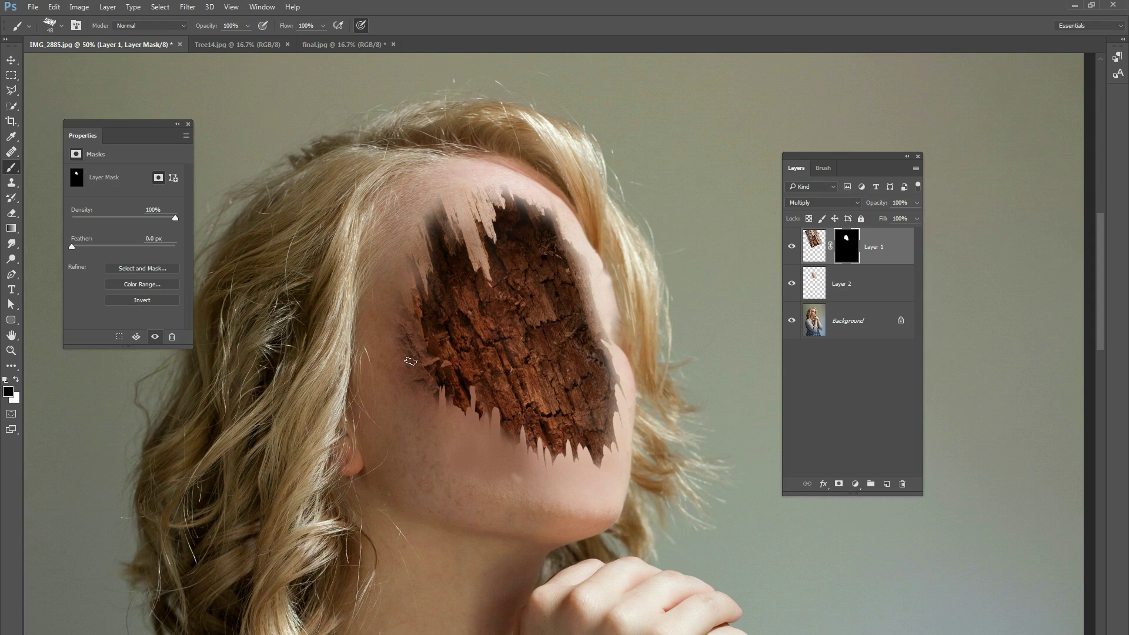
- Reduce the ragged brush to 32 px and refine the splinters along the cheek and chin edges of the hollow
right_click(447, 348)
key("Return")
left_click_drag(435, 378, 427, 405)
left_click_drag(508, 451, 513, 450)
- Roughen the hollow's brow-side edge with the ragged brush at 26 px and mask a notch beside the nose at 61 px
right_click(599, 284)
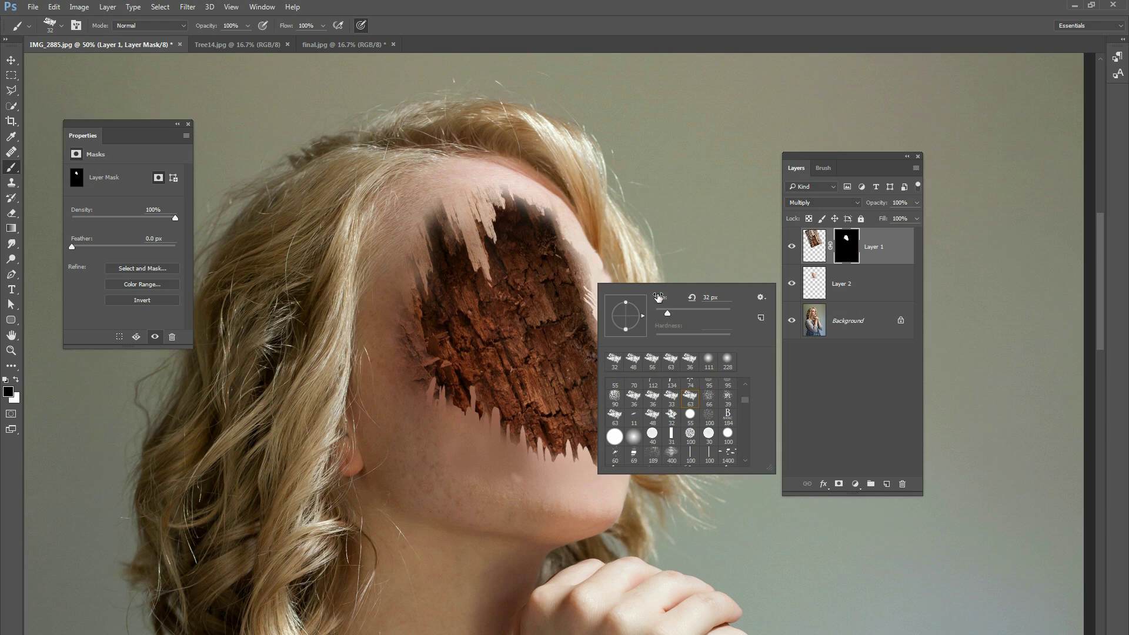
type("26")
key("Return")
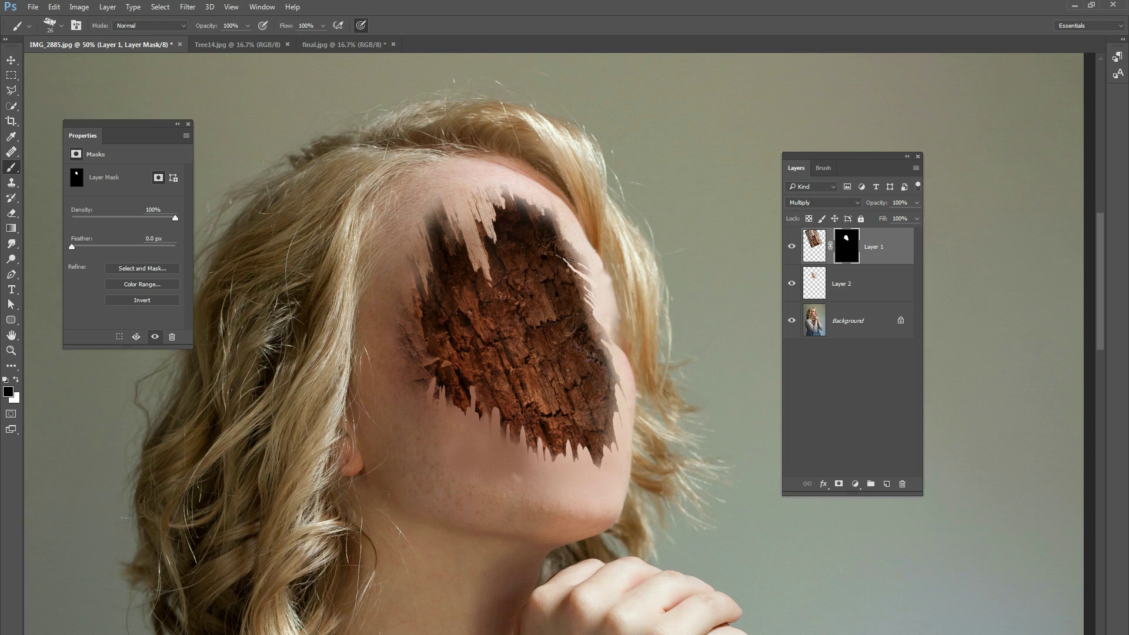
right_click(576, 262)
type("61")
key("Return")
mouse_move(592, 328)
left_mouse_down()
mouse_move(583, 320)
mouse_move(596, 326)
mouse_move(595, 297)
left_mouse_up()
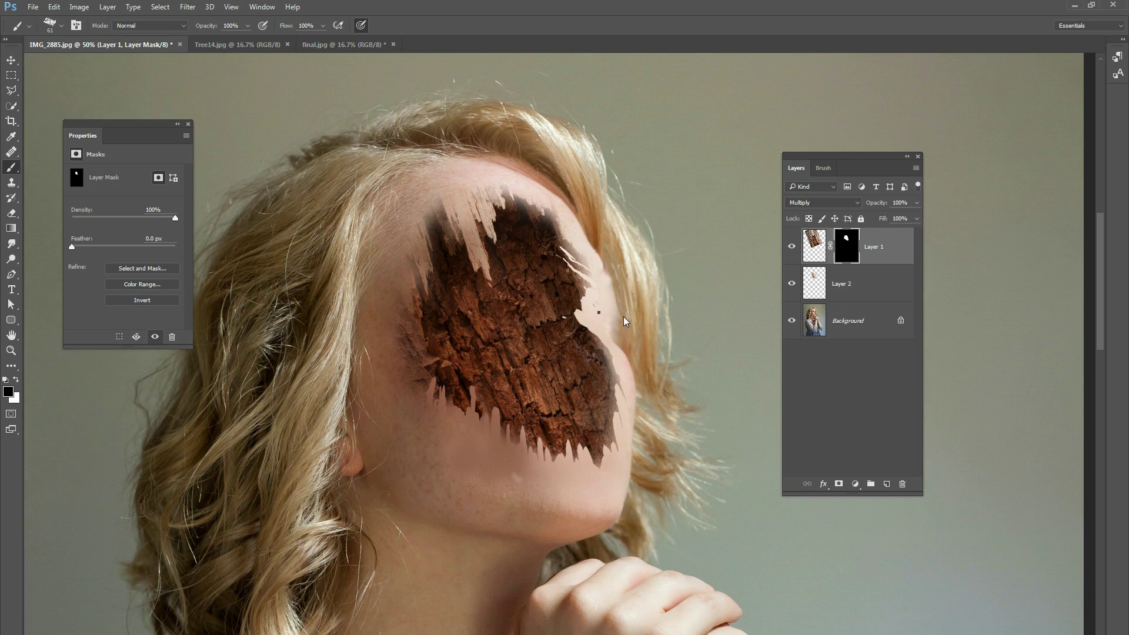
- Set the ragged brush to 39 px, shrink it further and refine the jagged notch beside the nose
right_click(608, 334)
type("39")
key("Return")
key("bracketleft")
key("bracketleft")
- Reduce the ragged brush to 17 px and mask thin splinters into the hollow's forehead edge, undoing a stray stroke
right_click(609, 365)
left_click_drag(622, 380, 616, 380)
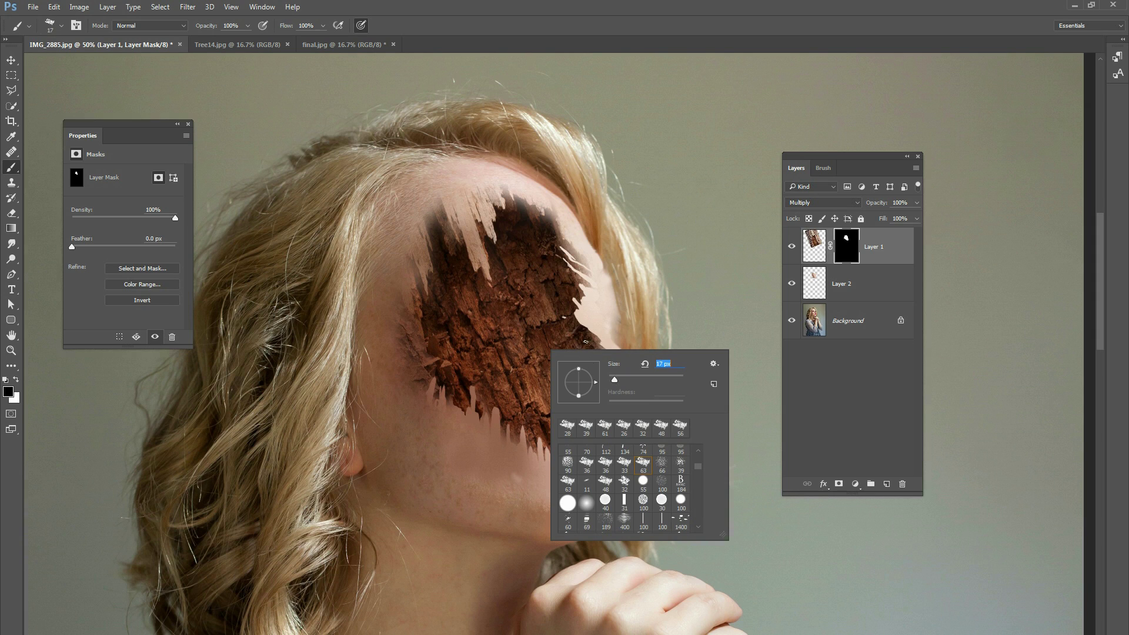
left_click(579, 339)
key("ctrl+z")
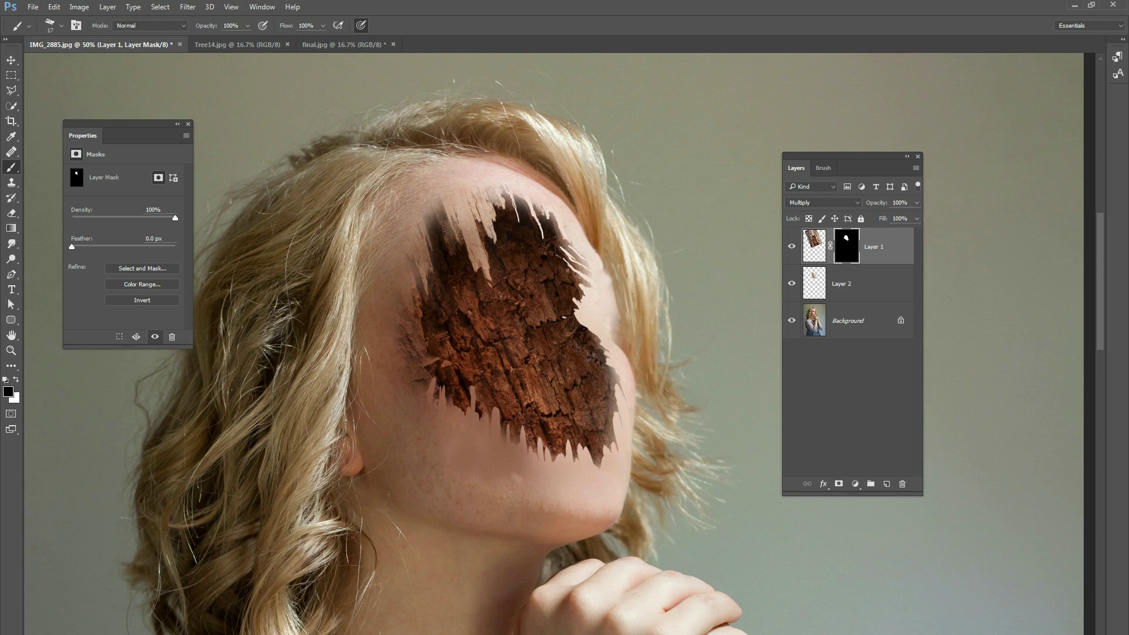
left_click(510, 231)
left_click(438, 201)
- Try stamping a bare-tree brush at 495 px on the mask over the lower part of the bark hollow
right_click(442, 413)
scroll(584, 510, "down", 10)
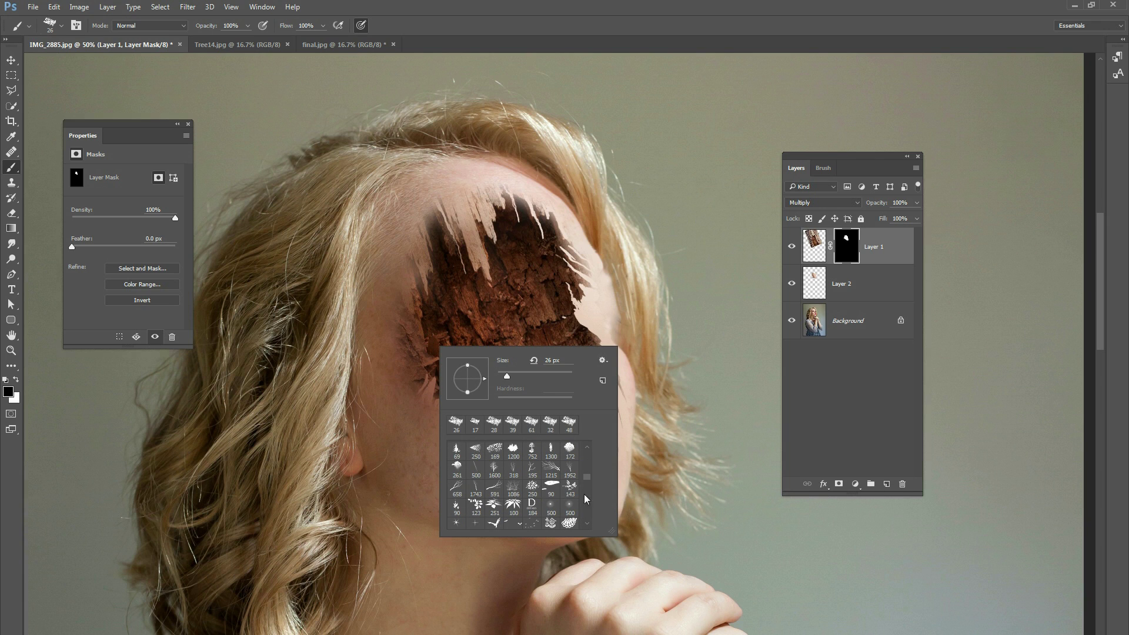
left_click(494, 469)
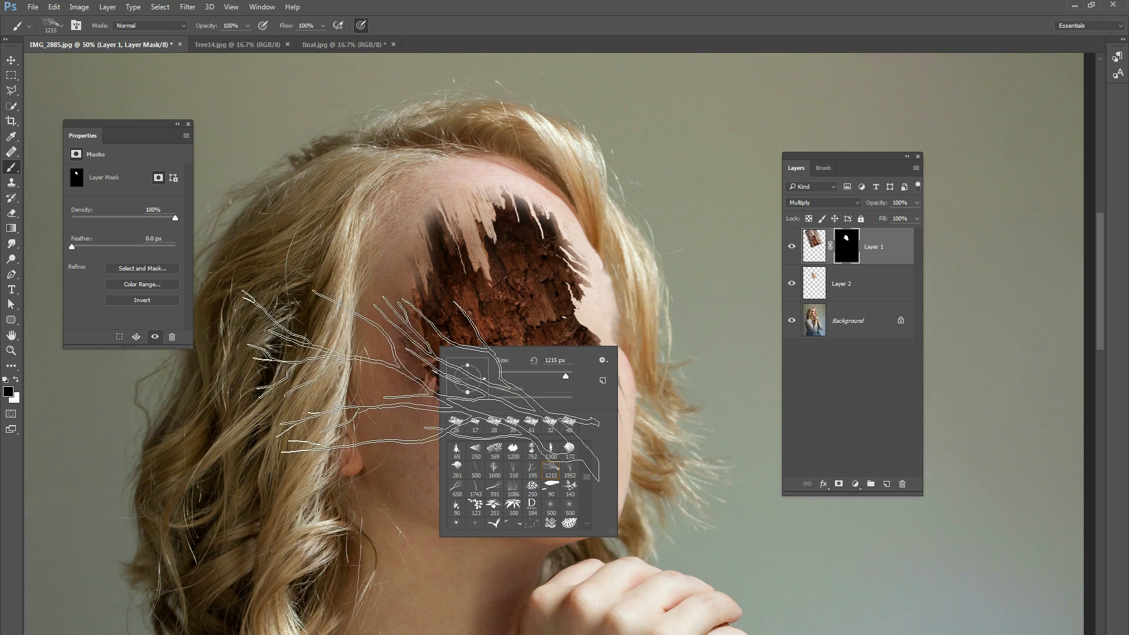
left_click(565, 376)
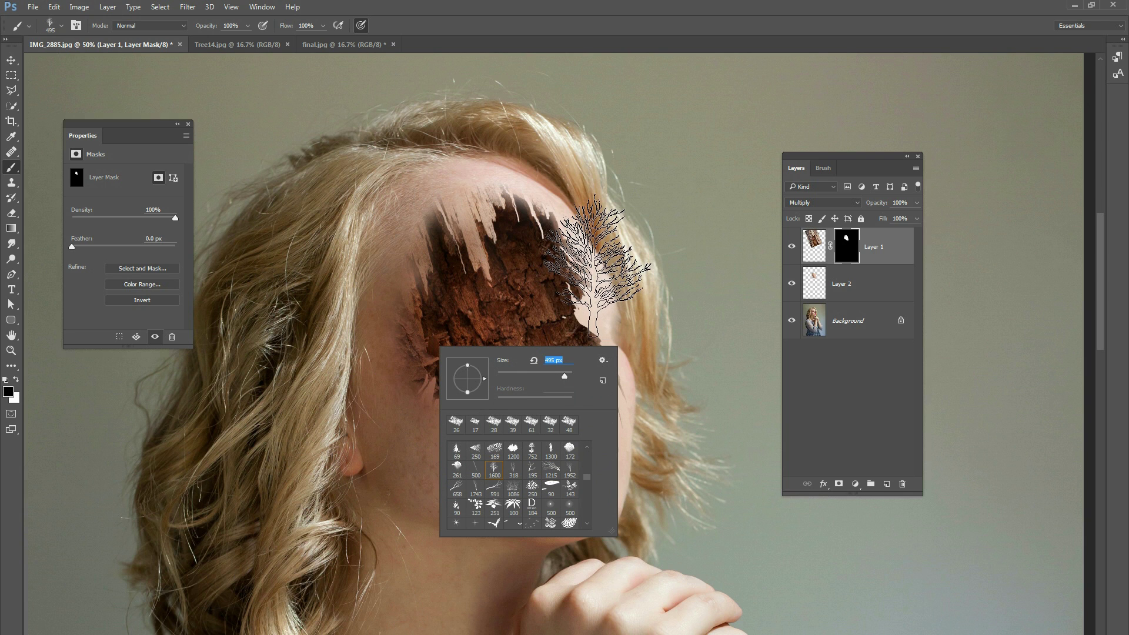
left_click(570, 4)
left_click(520, 402)
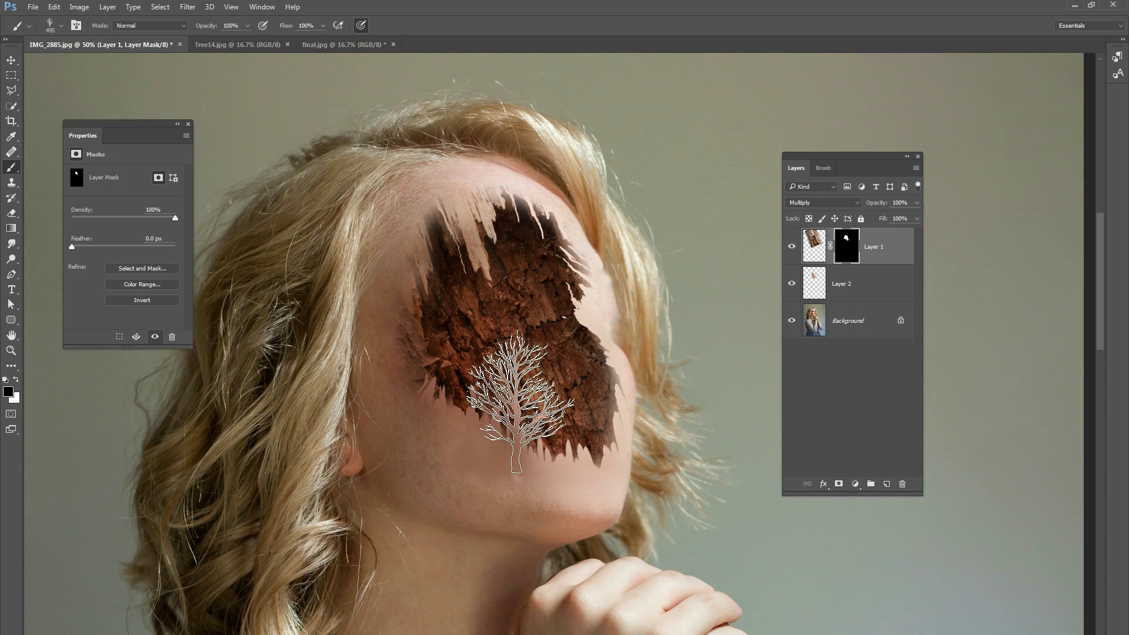
left_click(520, 402)
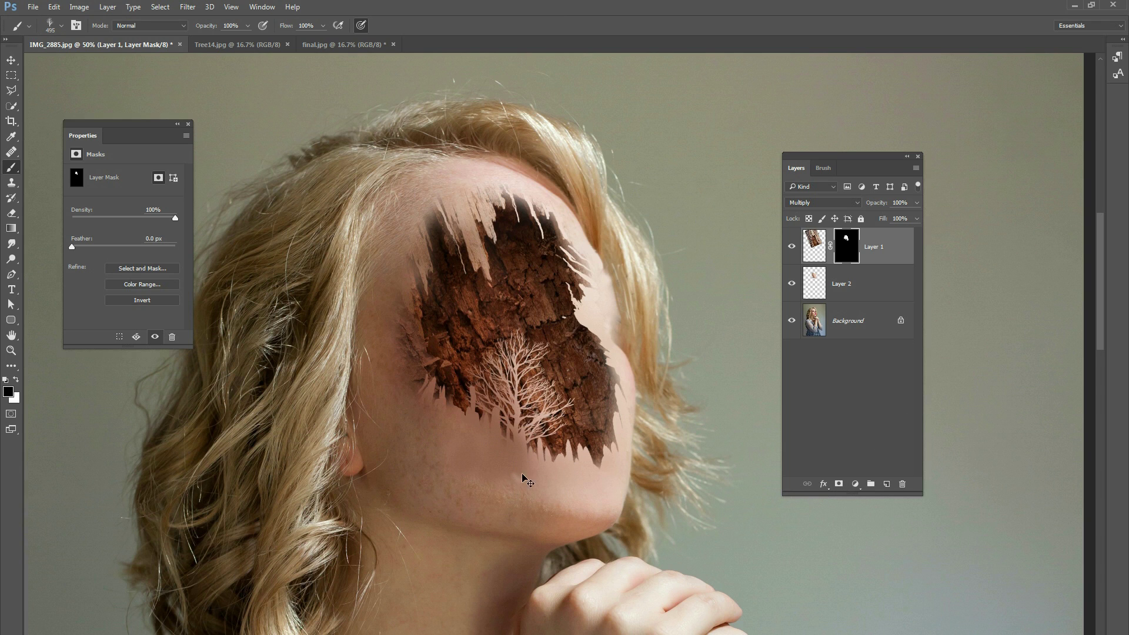
key("ctrl+z")
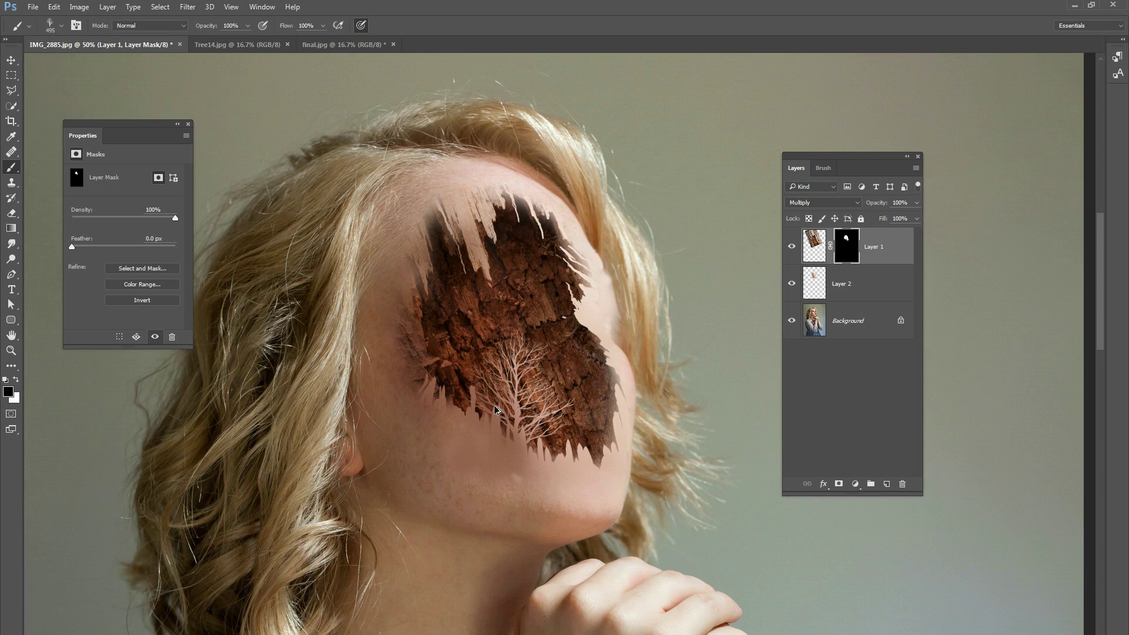
- Choose the 60 px ragged texture brush preset, reduce it to 29 px and roughen the hollow's cheek edge
right_click(497, 353)
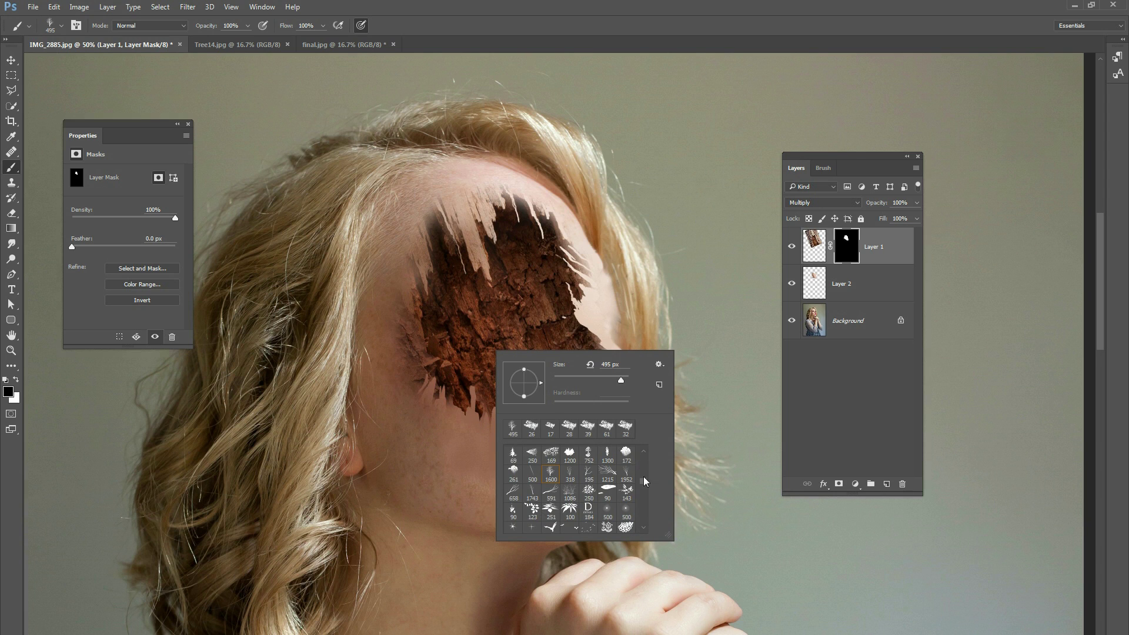
left_click_drag(643, 477, 641, 454)
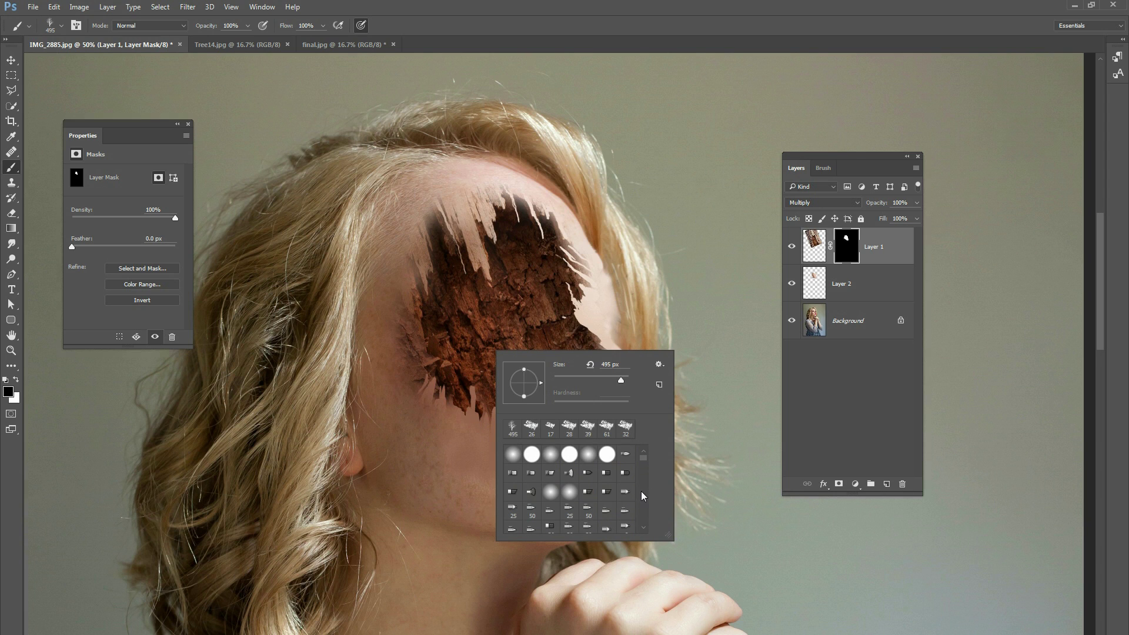
scroll(641, 492, "down", 3)
left_click(552, 506)
left_click_drag(566, 381, 564, 381)
left_click_drag(405, 383, 411, 378)
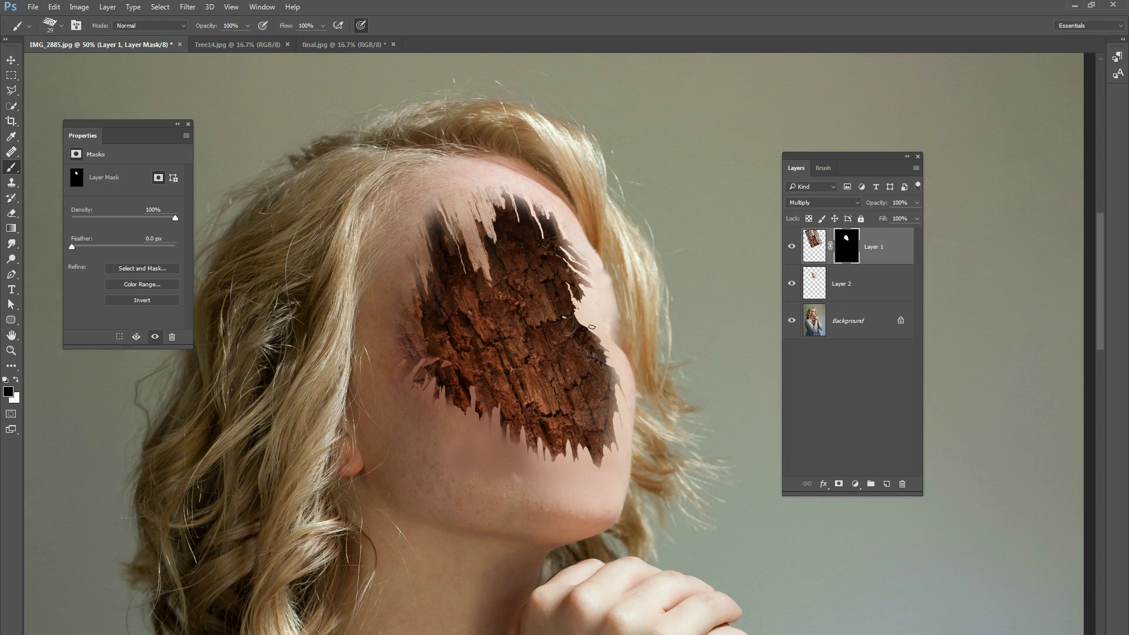
- Reduce the ragged brush to 20 px and mask thin branching cracks from the nose notch down to the chin edge
right_click(593, 305)
left_click_drag(662, 334, 658, 337)
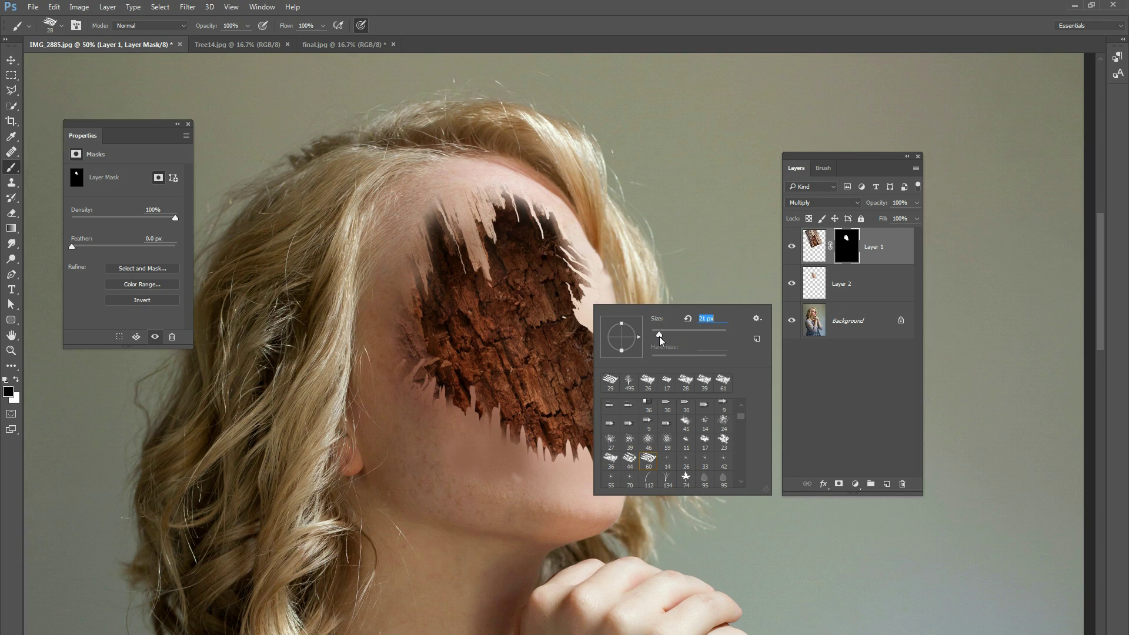
left_click(576, 312)
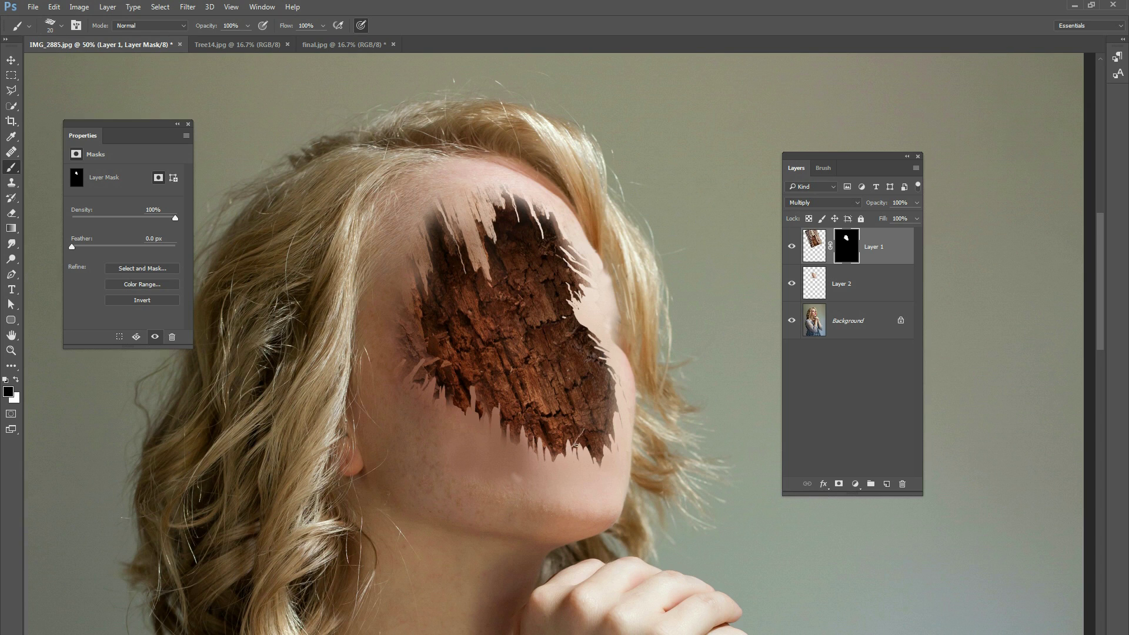
mouse_move(598, 409)
left_mouse_down()
mouse_move(609, 369)
mouse_move(615, 444)
left_mouse_up()
left_click_drag(598, 405, 598, 357)
left_click_drag(601, 389, 592, 336)
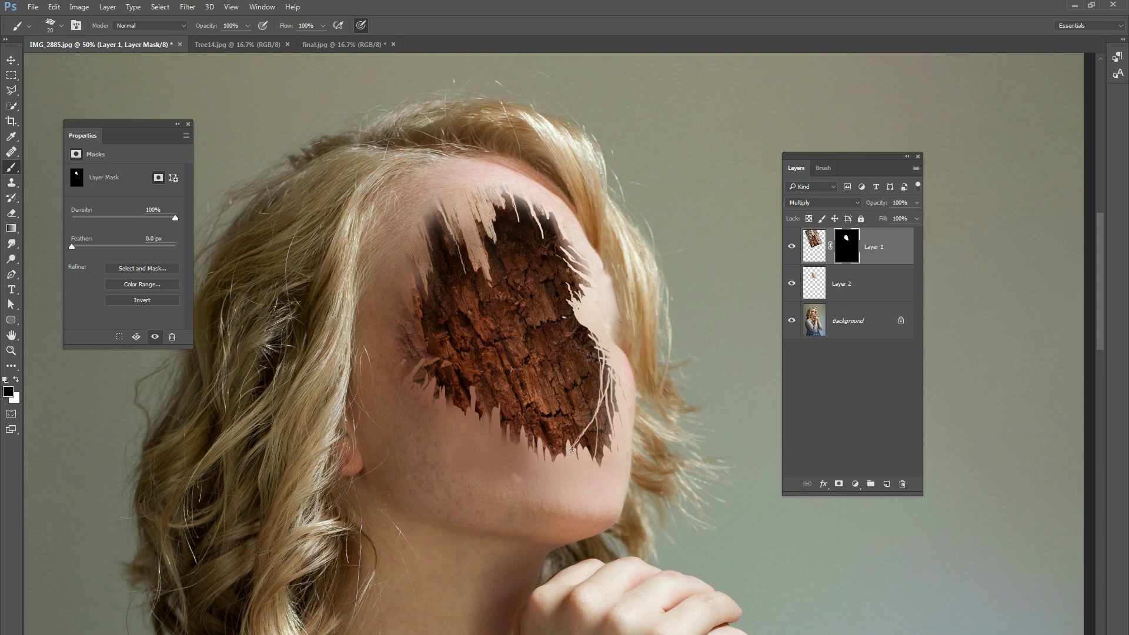
left_click_drag(595, 465, 614, 409)
- Mask thin branching skin strands across the hollow's brow-side edge, from the forehead down toward the nose notch
left_click_drag(516, 212, 588, 273)
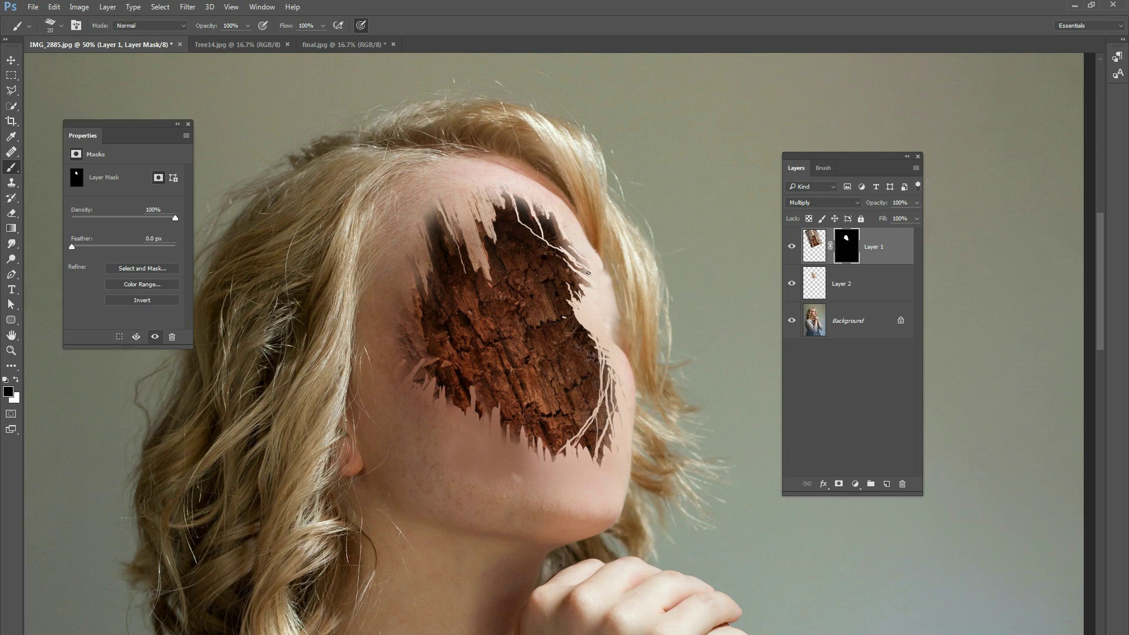
left_click_drag(537, 216, 585, 282)
left_click_drag(514, 208, 525, 230)
left_click_drag(544, 207, 583, 266)
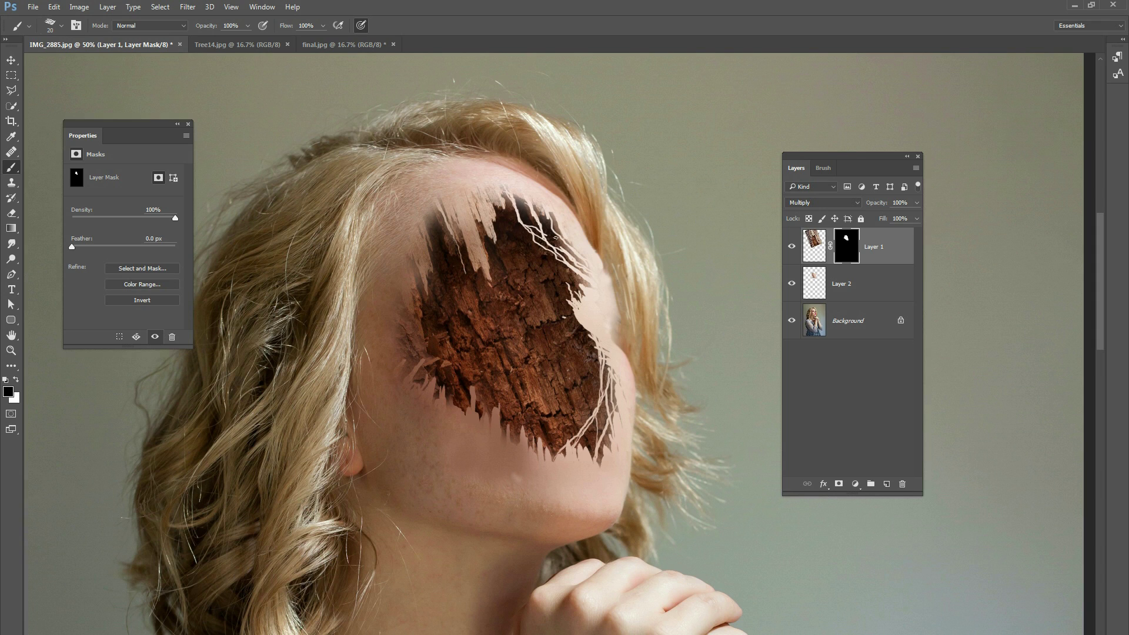
- Mask fine cracks and splinters into the hollow's cheek side, lower edge and temple side
mouse_move(422, 376)
left_mouse_down()
mouse_move(407, 305)
mouse_move(413, 351)
left_mouse_up()
left_click_drag(484, 410, 504, 375)
left_click_drag(477, 238, 489, 267)
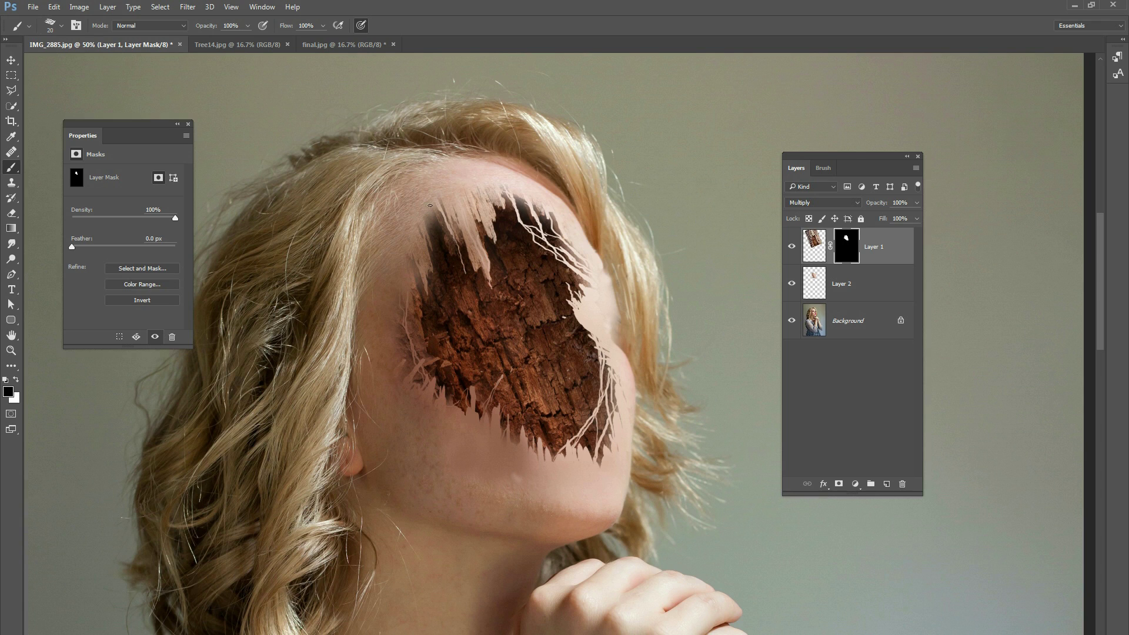
left_click_drag(420, 257, 429, 273)
left_click_drag(414, 268, 421, 296)
- Check the whole portrait, then select Layer 2 and compare the image with that layer hidden and shown
key("ctrl+minus")
key("ctrl+minus")
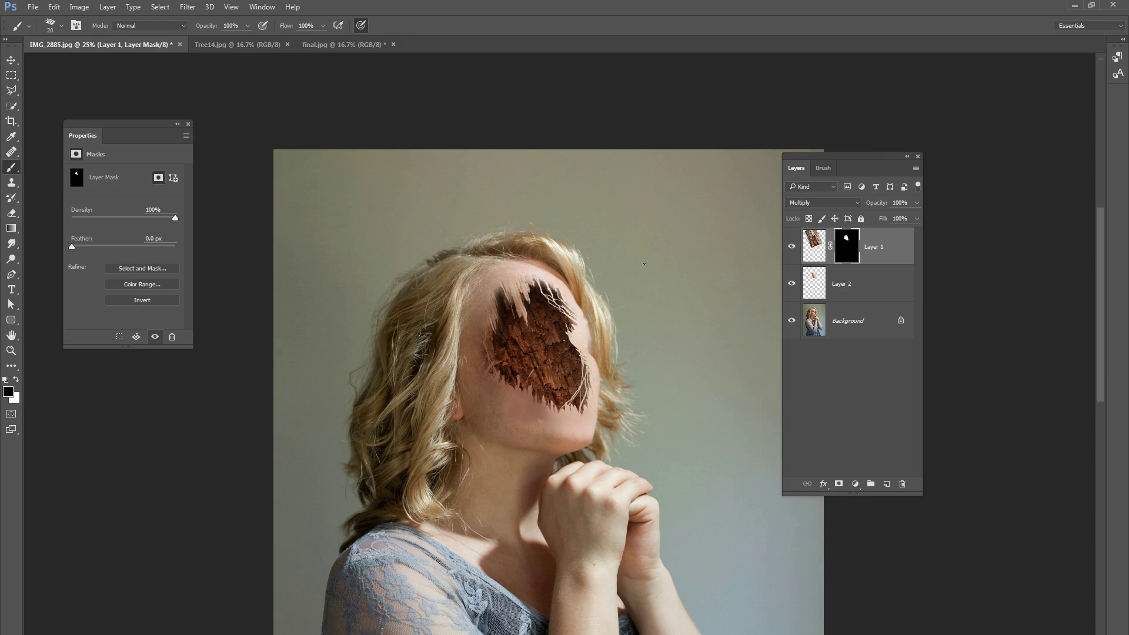
key("ctrl+minus")
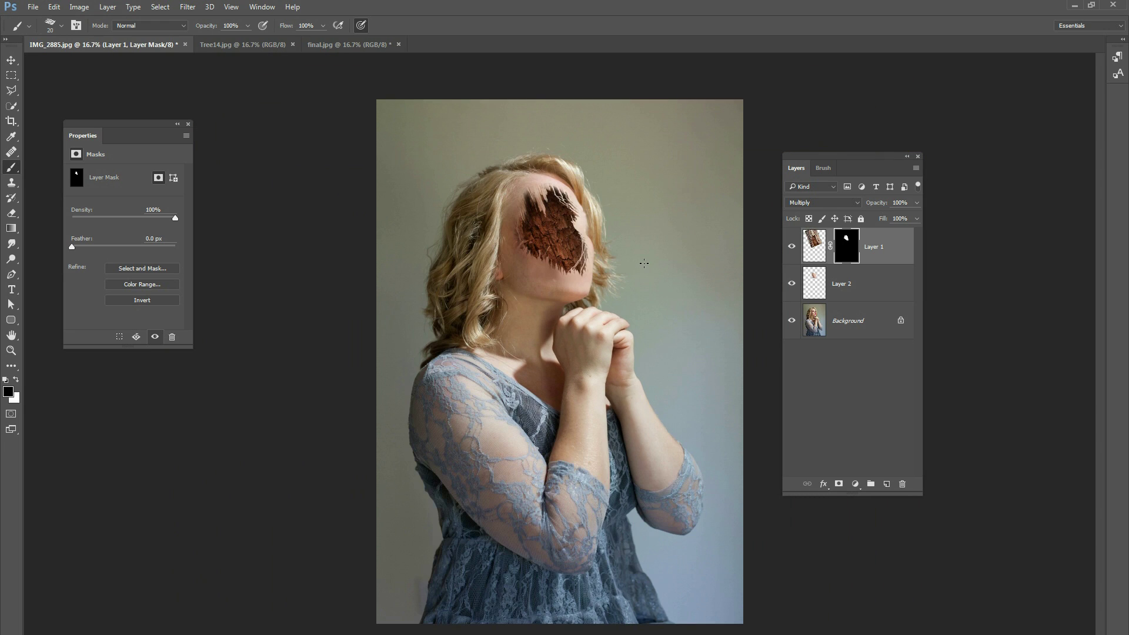
key("ctrl+plus")
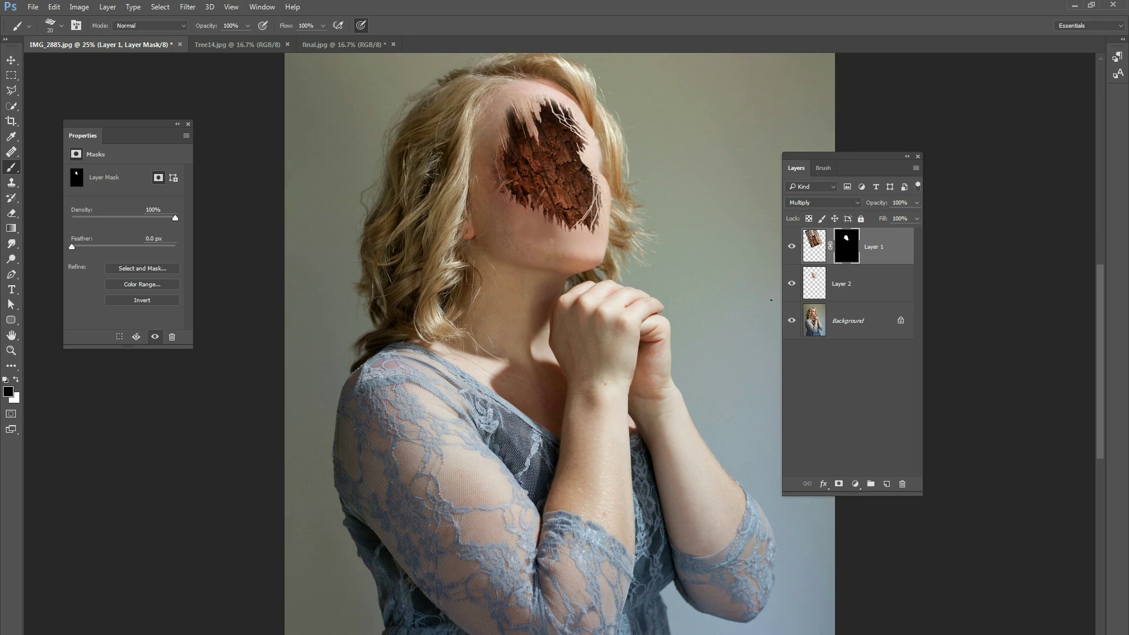
left_click_drag(828, 157, 814, 142)
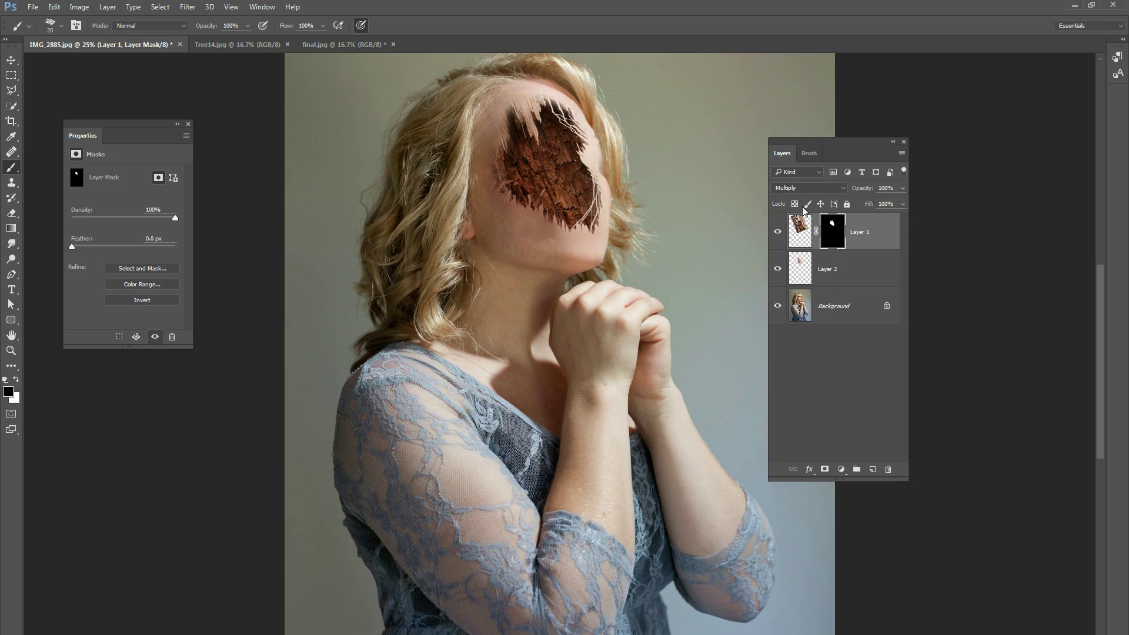
left_click(784, 262)
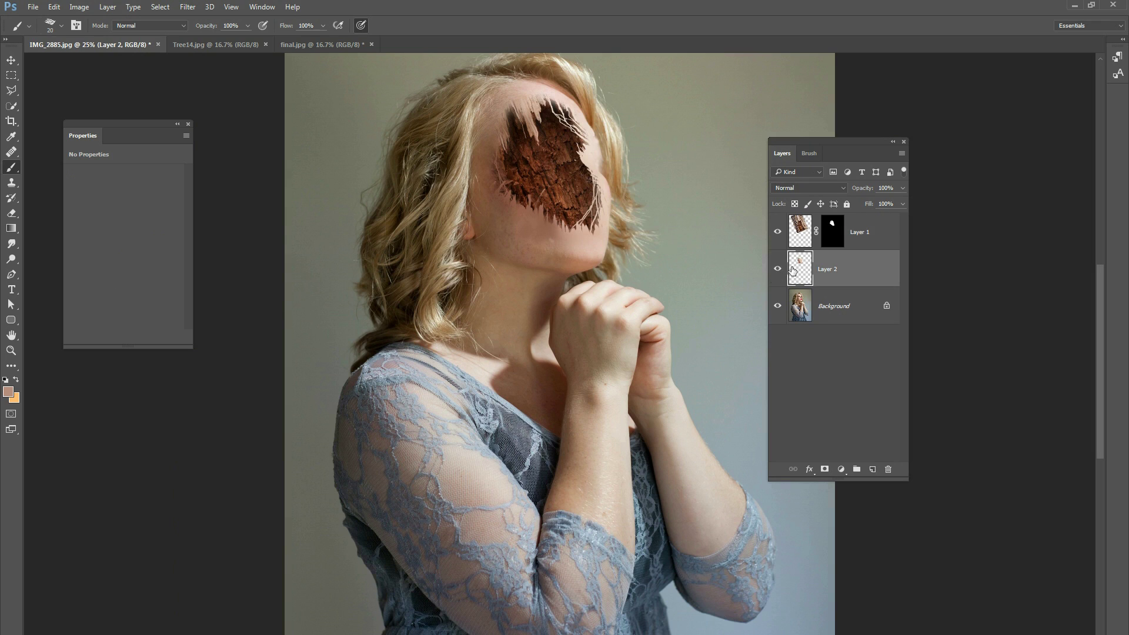
left_click(778, 272)
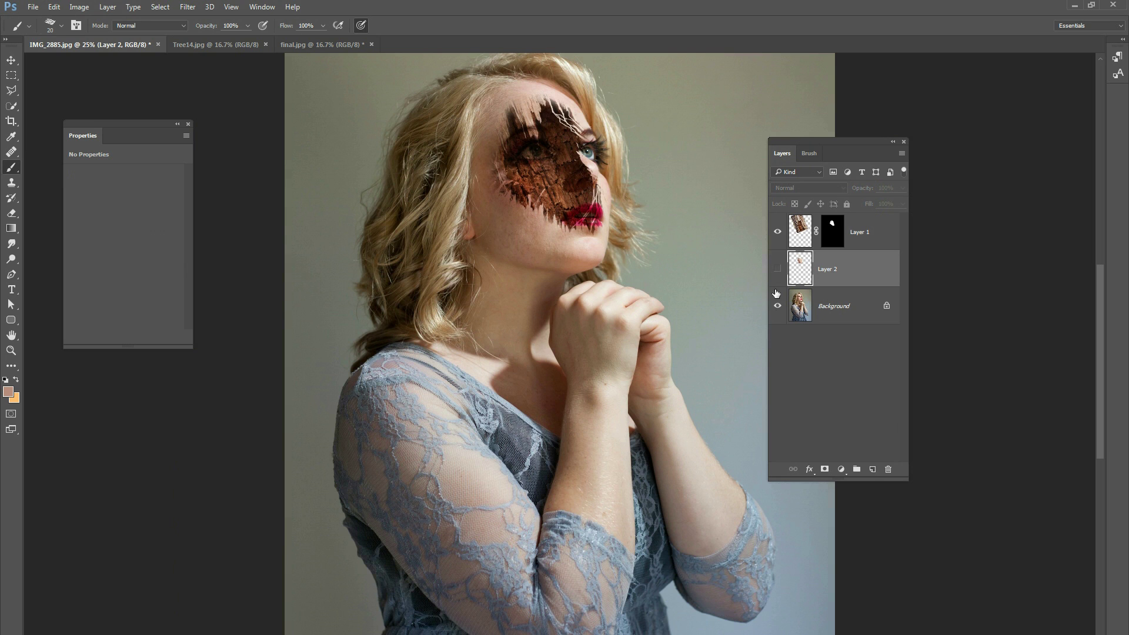
left_click(778, 269)
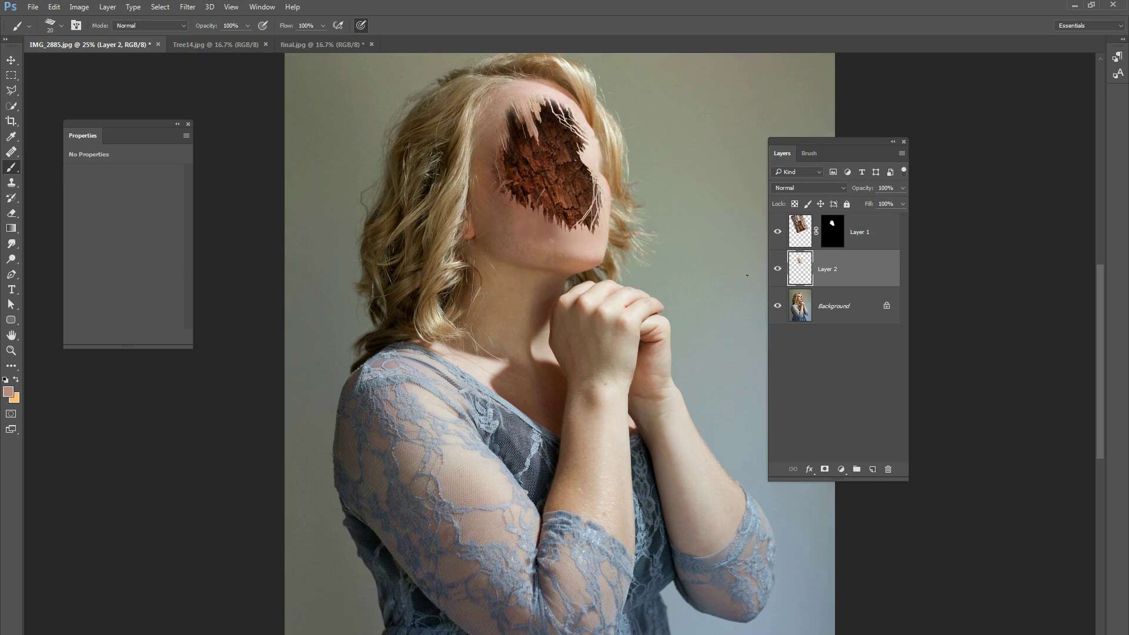
- Compare the lower face with Layer 2 hidden and shown, and add a layer mask to Layer 2
key("ctrl+plus")
left_click_drag(587, 323, 595, 438)
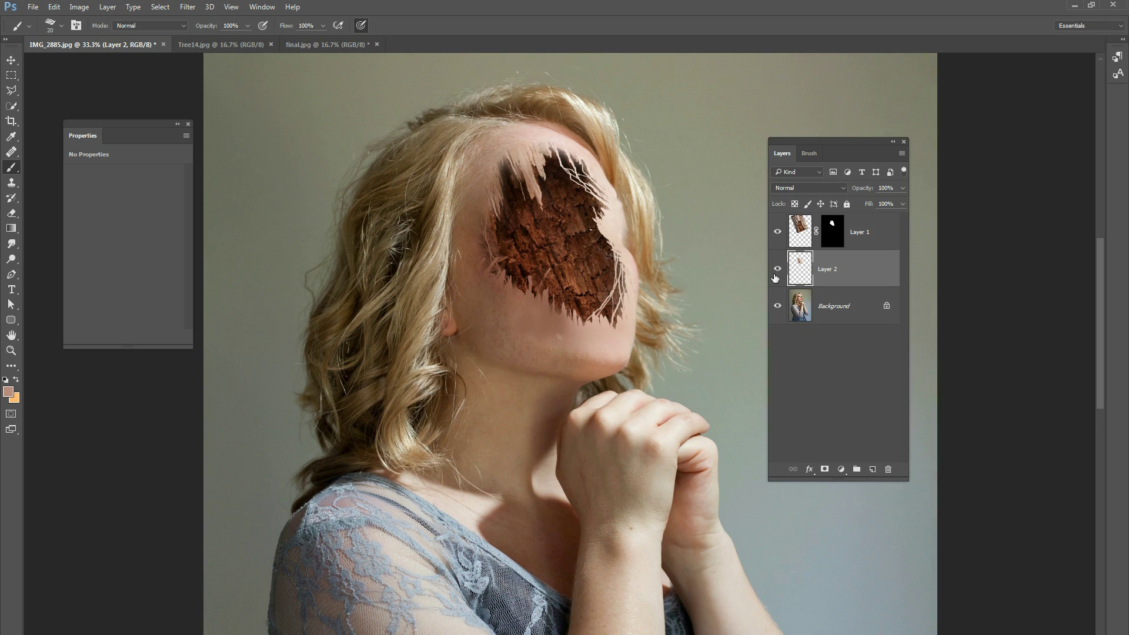
key("ctrl+plus")
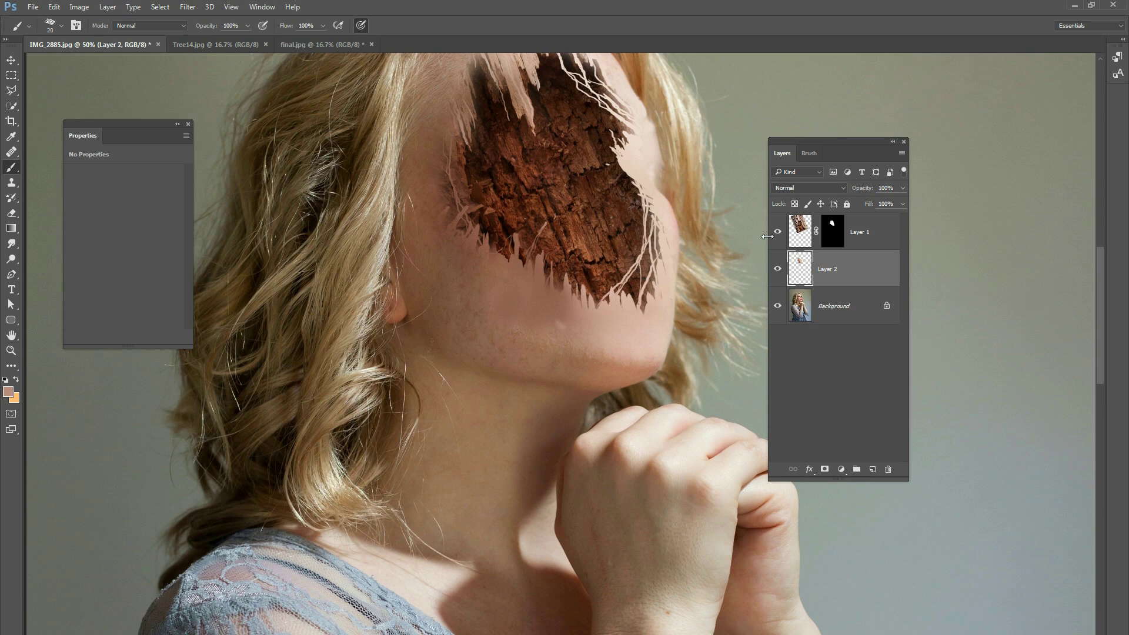
left_click(778, 268)
left_click(777, 269)
left_click(824, 469)
- Paint black on Layer 2's mask below the hollow with a 91 px ragged brush to reveal original cheek skin
right_click(541, 271)
left_click(613, 266)
left_click(488, 274)
mouse_move(511, 269)
left_mouse_down()
mouse_move(517, 239)
mouse_move(520, 276)
mouse_move(538, 262)
mouse_move(545, 304)
left_mouse_up()
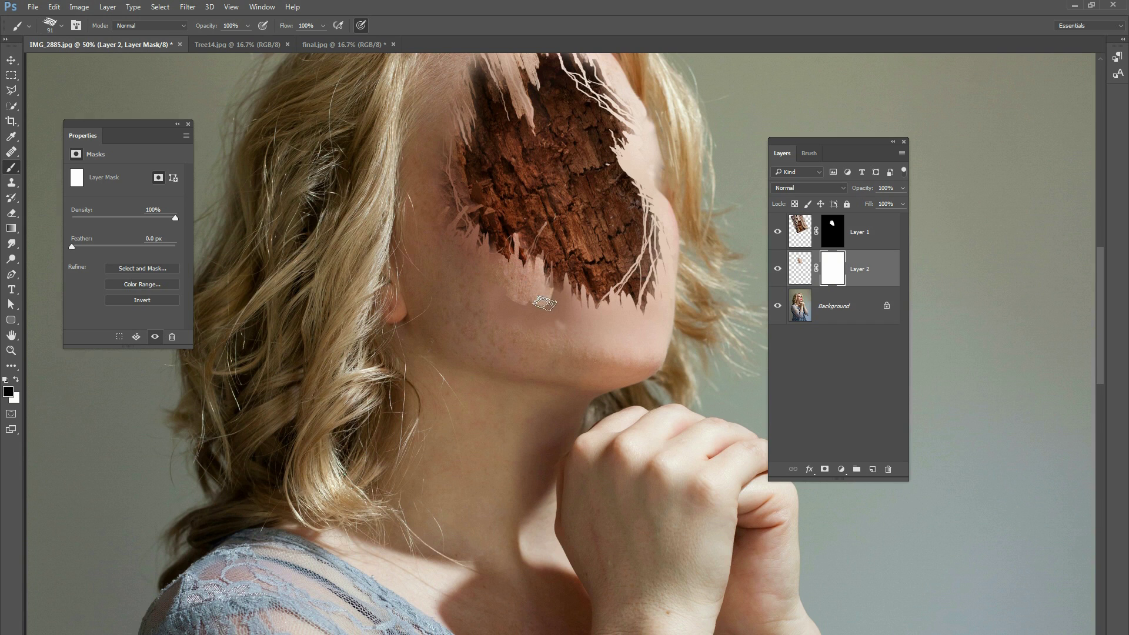
- Blend Layer 2's mask across the lower cheek with a 91 px soft round brush at 52% flow, and compare the layer hidden and shown
right_click(517, 269)
left_click_drag(664, 383, 665, 371)
left_click(613, 374)
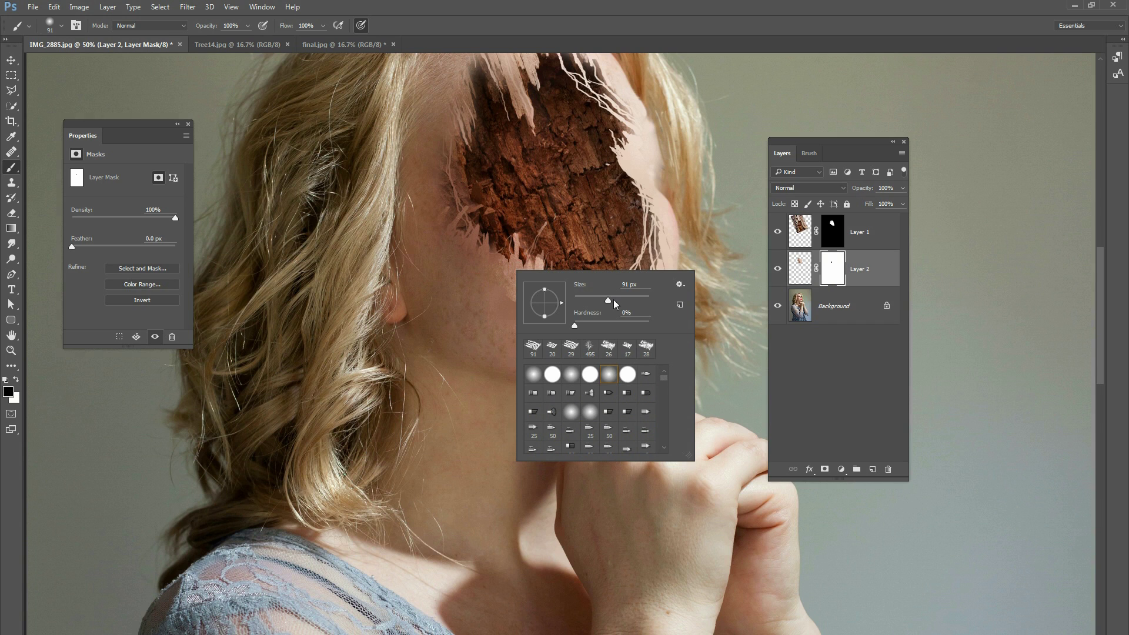
left_click_drag(322, 26, 295, 39)
mouse_move(570, 317)
left_mouse_down()
mouse_move(567, 297)
mouse_move(562, 329)
mouse_move(531, 297)
mouse_move(473, 279)
left_mouse_up()
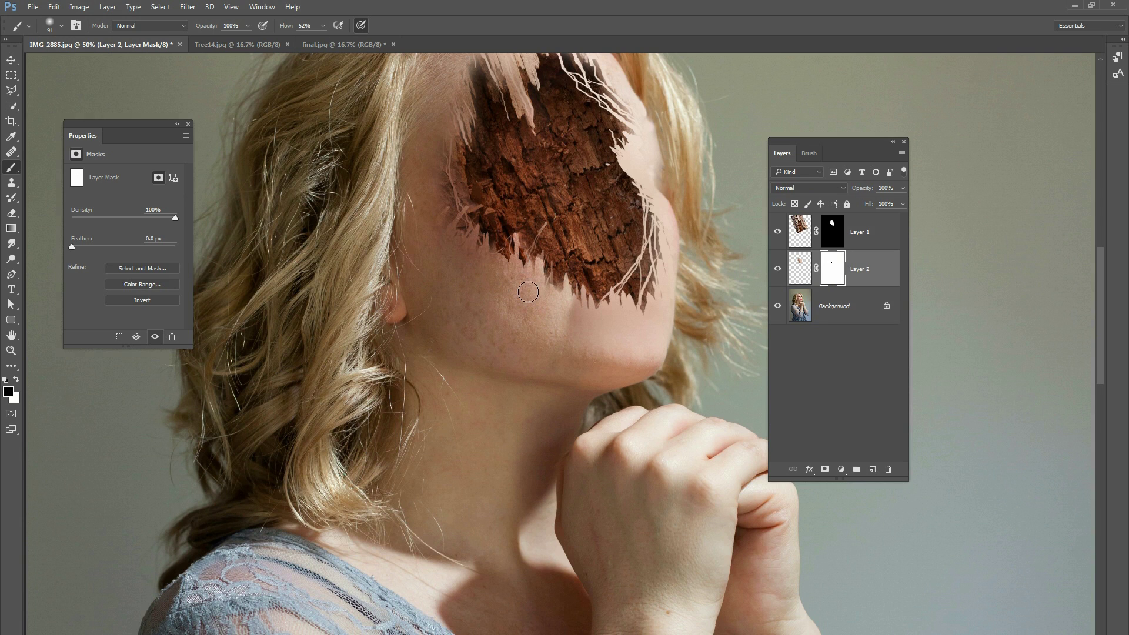
mouse_move(575, 309)
left_mouse_down()
mouse_move(587, 330)
mouse_move(497, 318)
left_mouse_up()
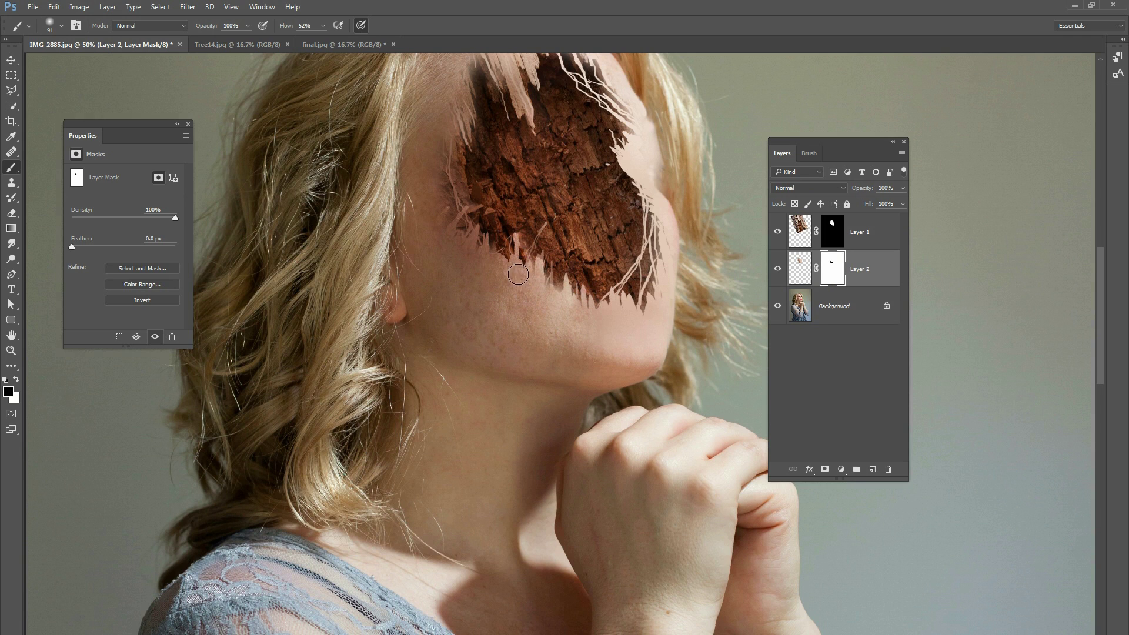
left_click(778, 269)
left_click(777, 268)
- Add a Levels adjustment layer directly above the bark layer, Layer 1
key("ctrl+minus")
key("ctrl+minus")
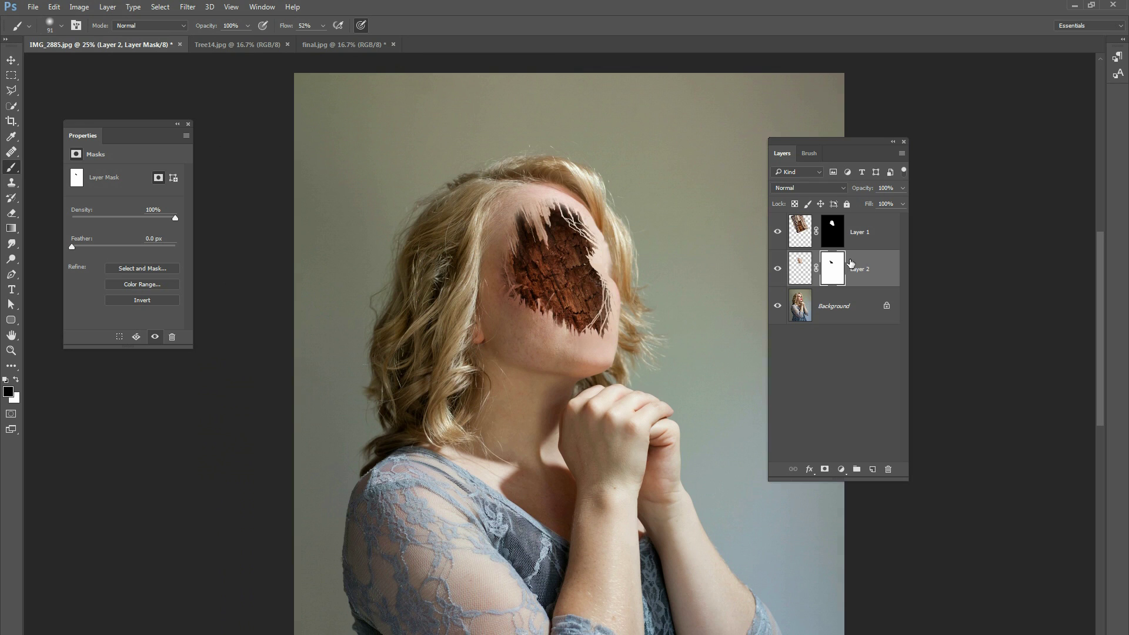
left_click(855, 235)
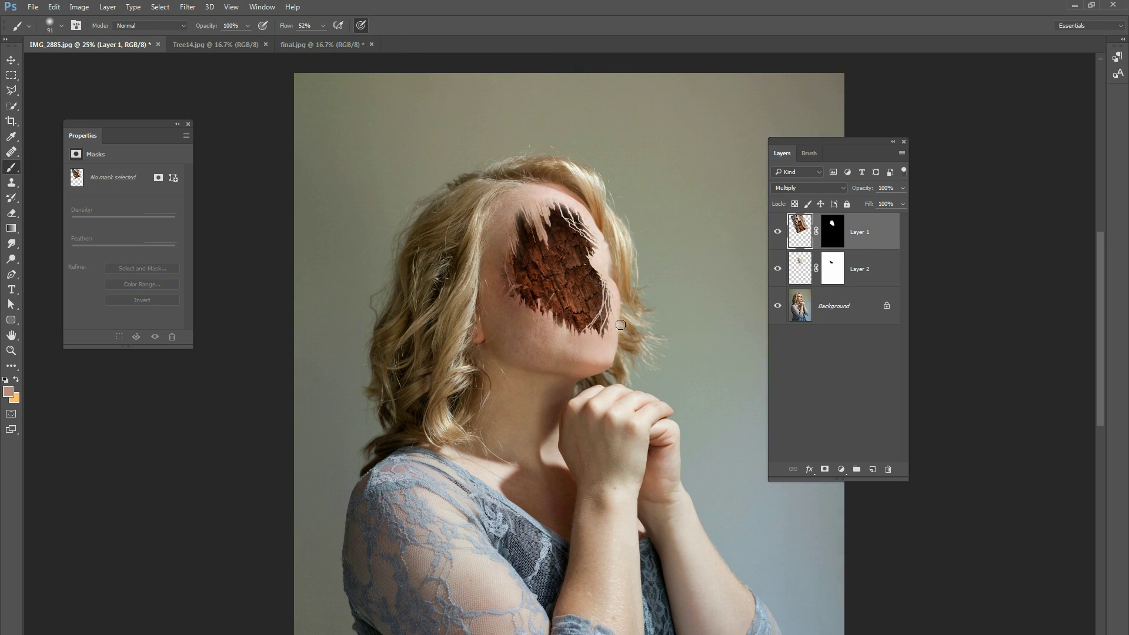
left_click(840, 468)
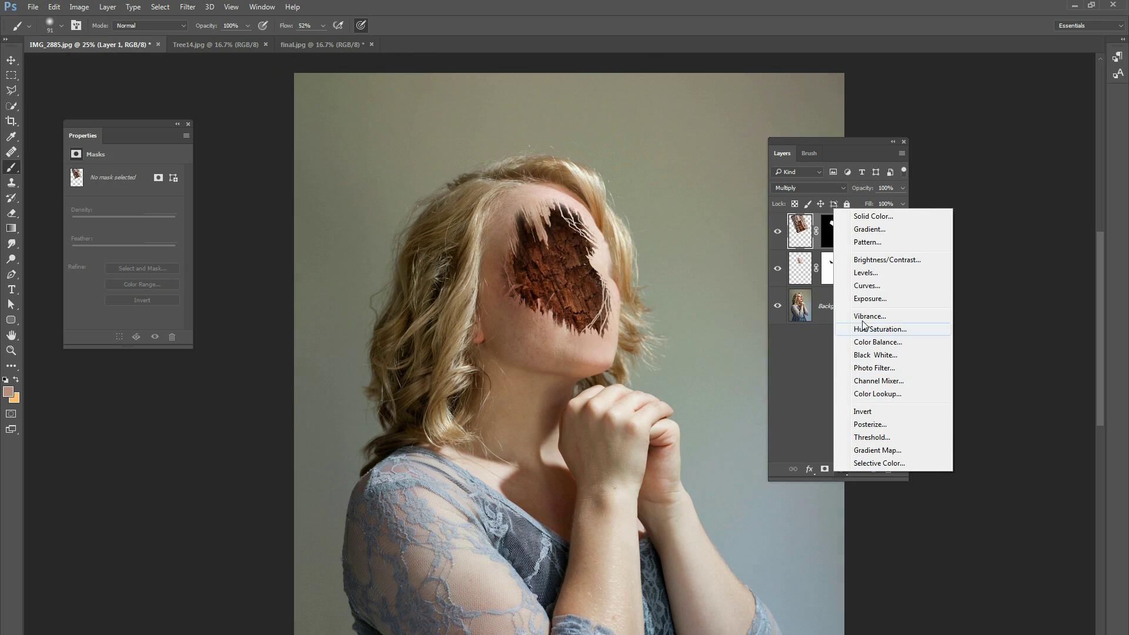
left_click(867, 268)
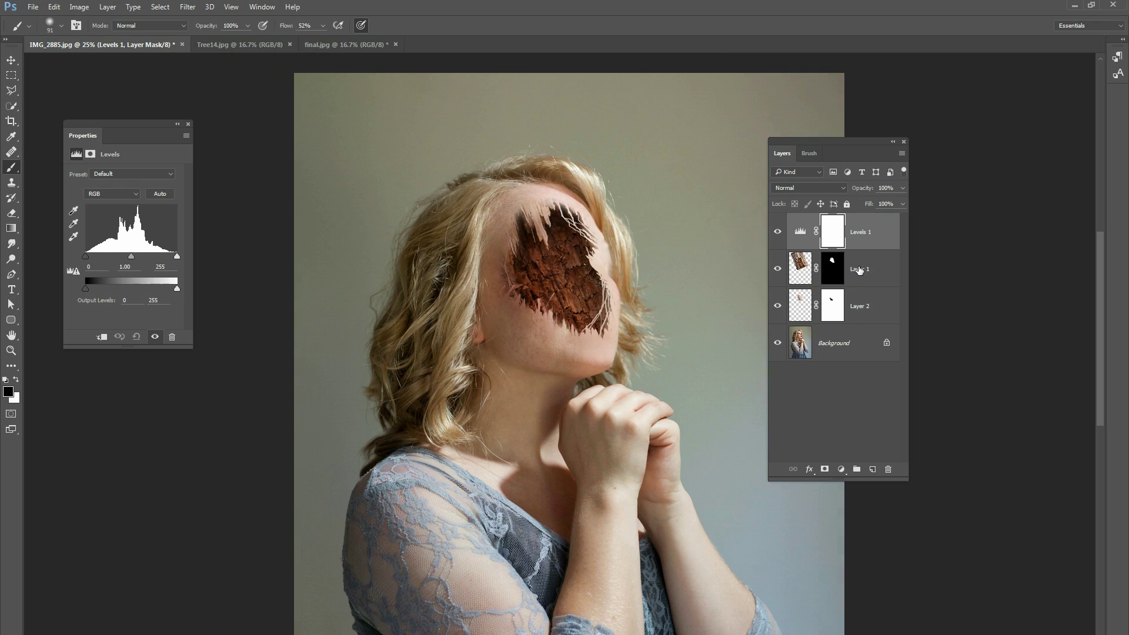
- Add a Vibrance adjustment clipped to Layer 1 and lower its saturation to mute the red bark
left_click(860, 270)
left_click(841, 469)
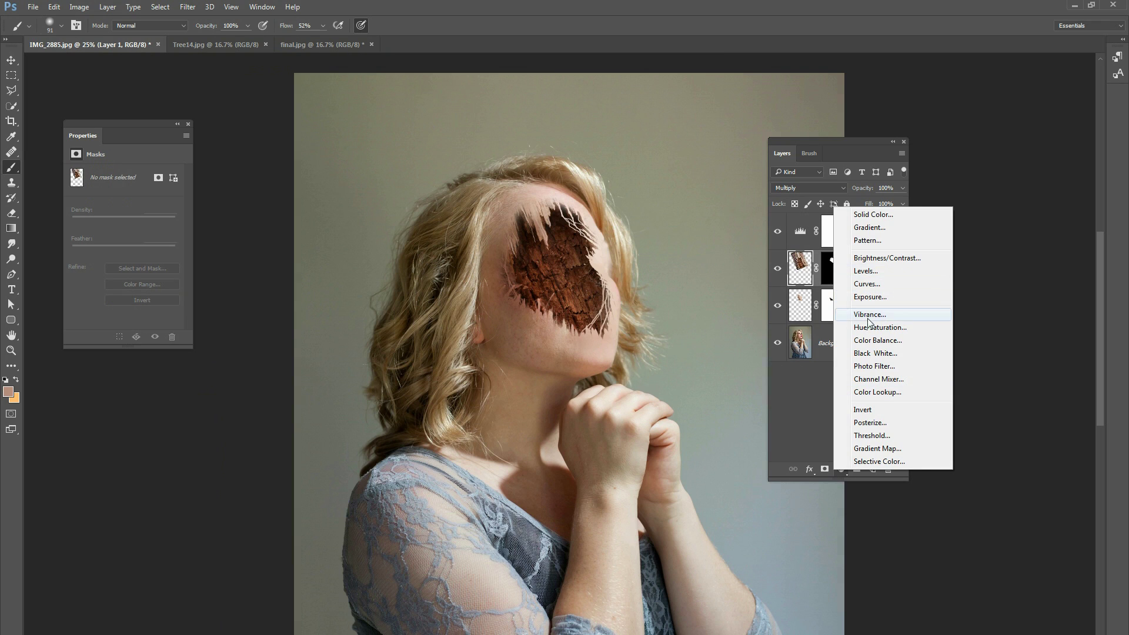
left_click(869, 316)
key("ctrl+alt+g")
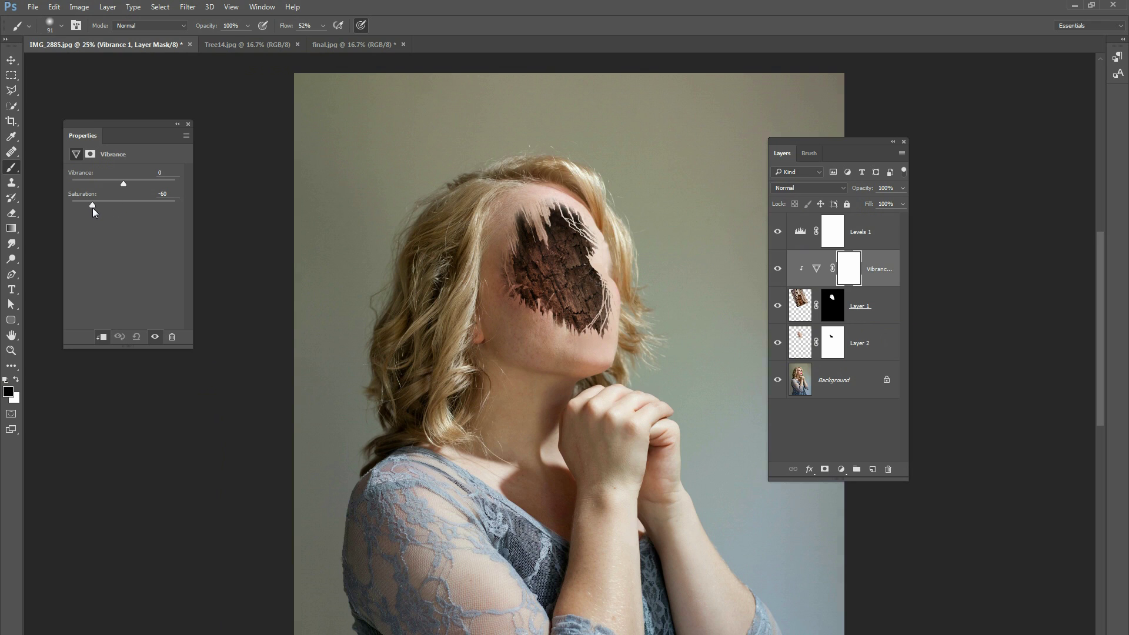
left_click_drag(97, 207, 100, 207)
- Clip Levels 1 to the bark, set input levels to 44 and 234 and output black to 29, and compare the effect
left_click(818, 246)
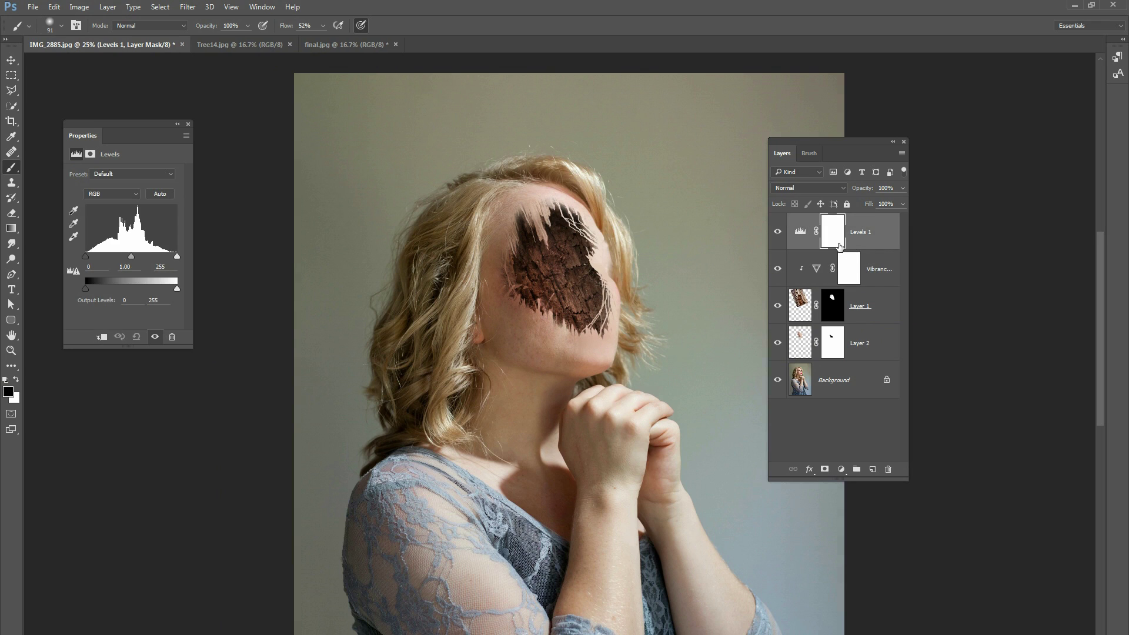
key("ctrl+alt+g")
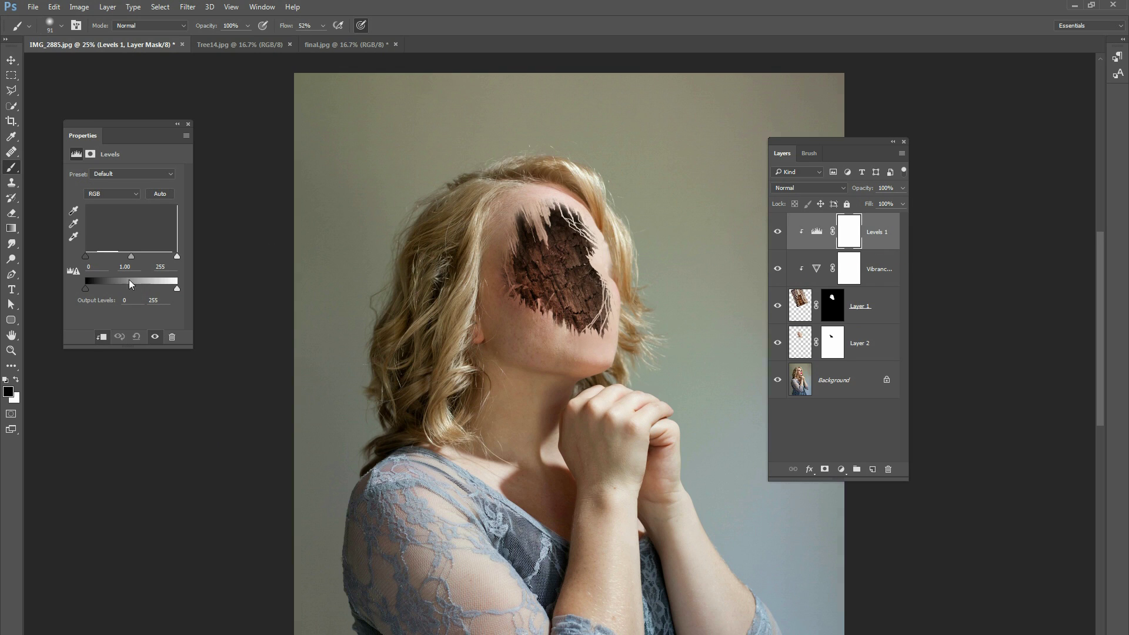
left_click_drag(86, 257, 111, 263)
left_click_drag(177, 288, 140, 261)
left_click_drag(86, 288, 100, 289)
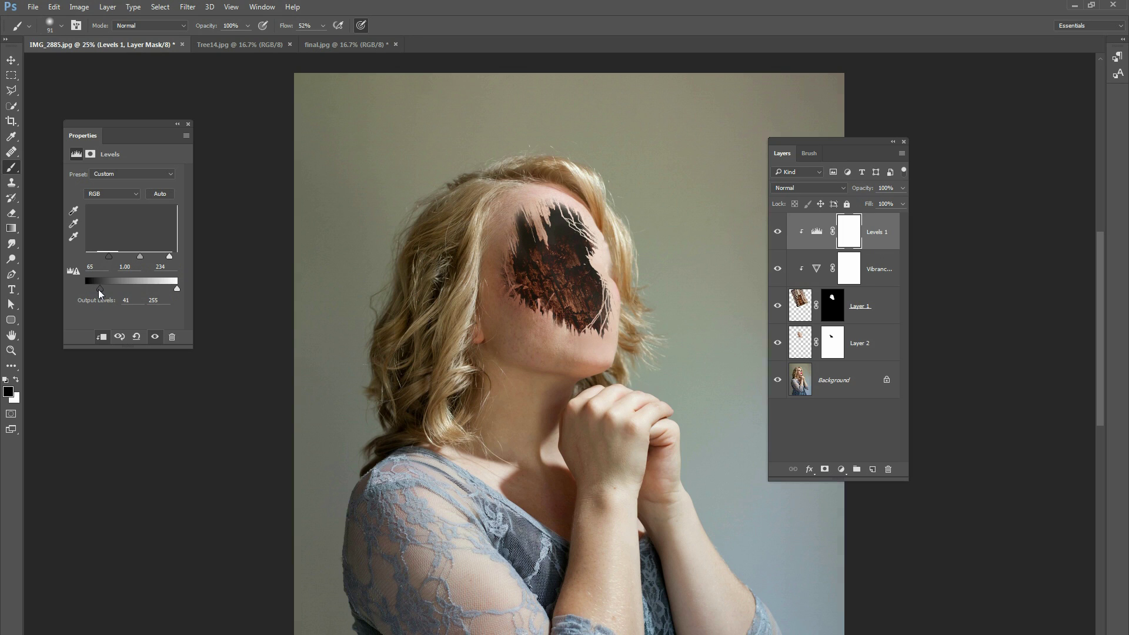
left_click_drag(111, 257, 105, 257)
left_click(779, 235)
left_click(779, 236)
- Add a new layer above Layer 2 and load Layer 1's mask as a selection
left_click(870, 347)
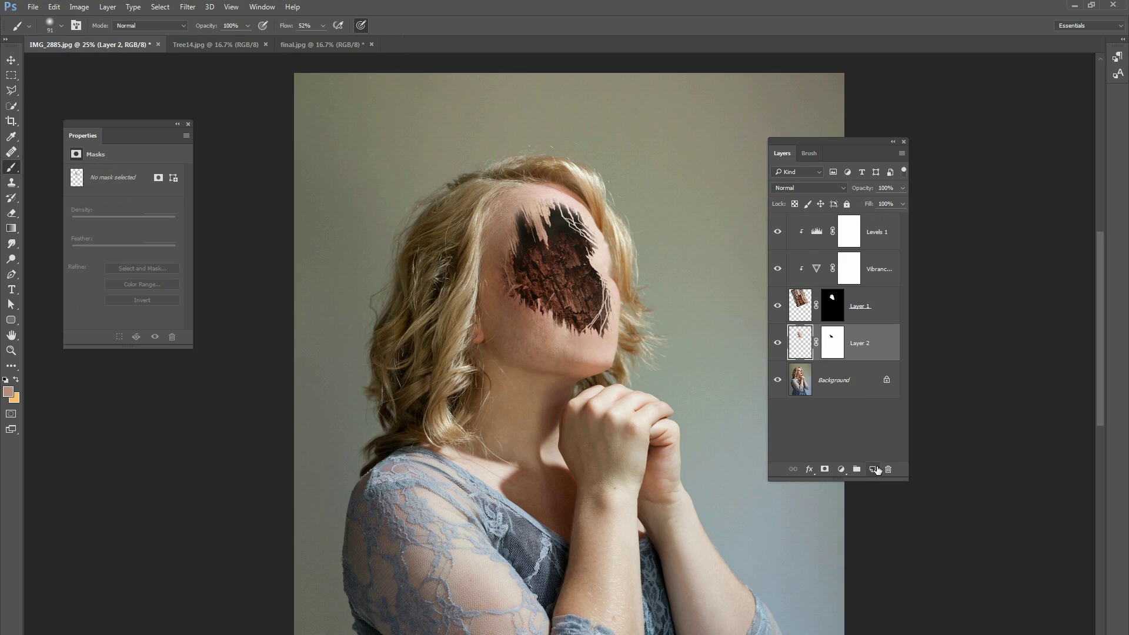
left_click(873, 469)
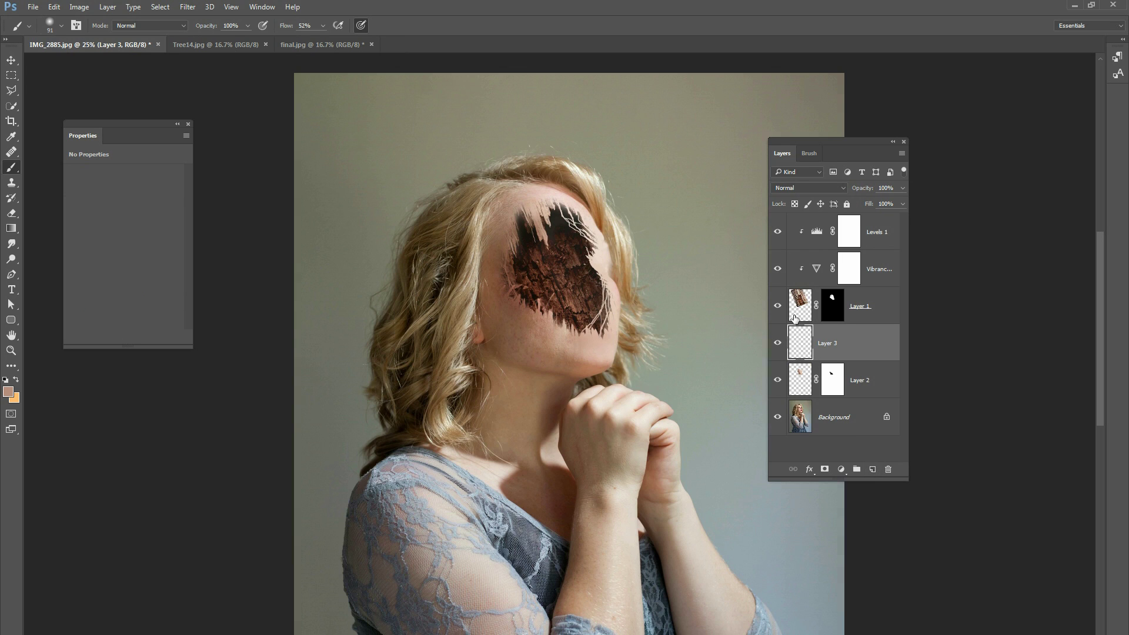
left_click(833, 303, "ctrl")
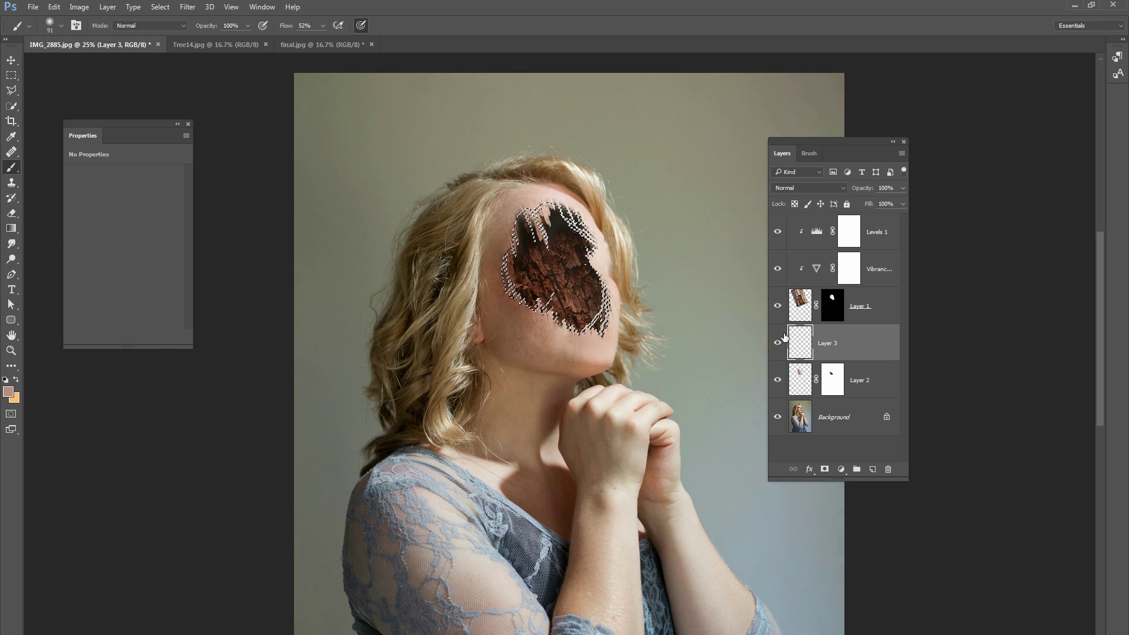
- Paint the selected hollow on Layer 3 with gray 6c6c6c using a large soft brush, and clear the selection
left_click(8, 392)
left_click_drag(204, 461, 157, 493)
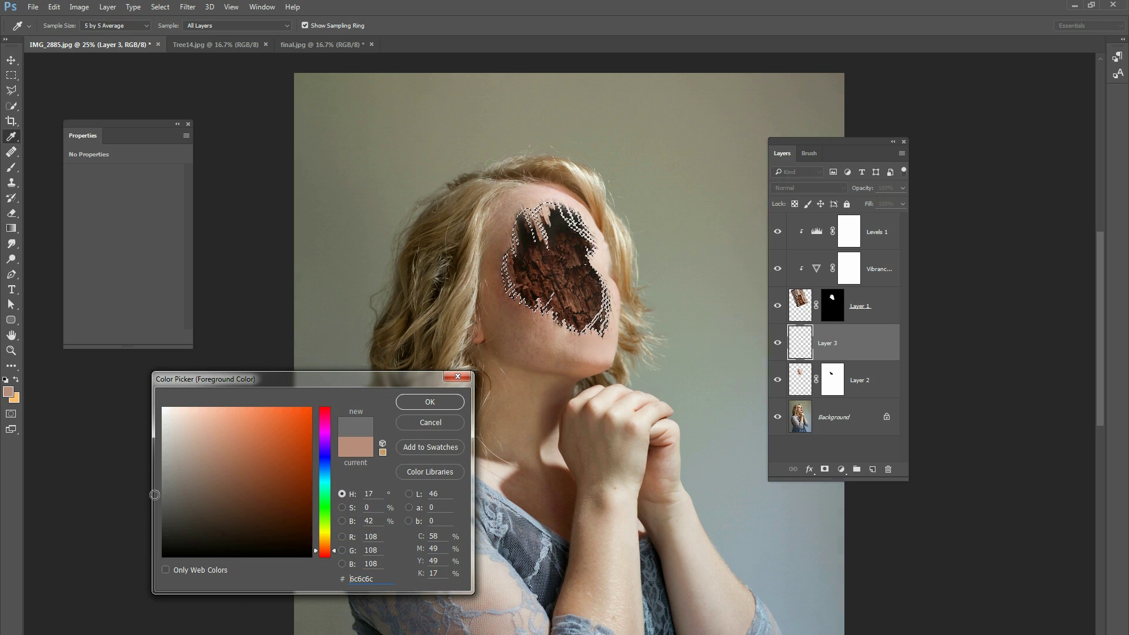
left_click(416, 404)
right_click(554, 287)
mouse_move(563, 279)
left_mouse_down()
mouse_move(540, 296)
mouse_move(522, 246)
mouse_move(580, 288)
mouse_move(585, 327)
left_mouse_up()
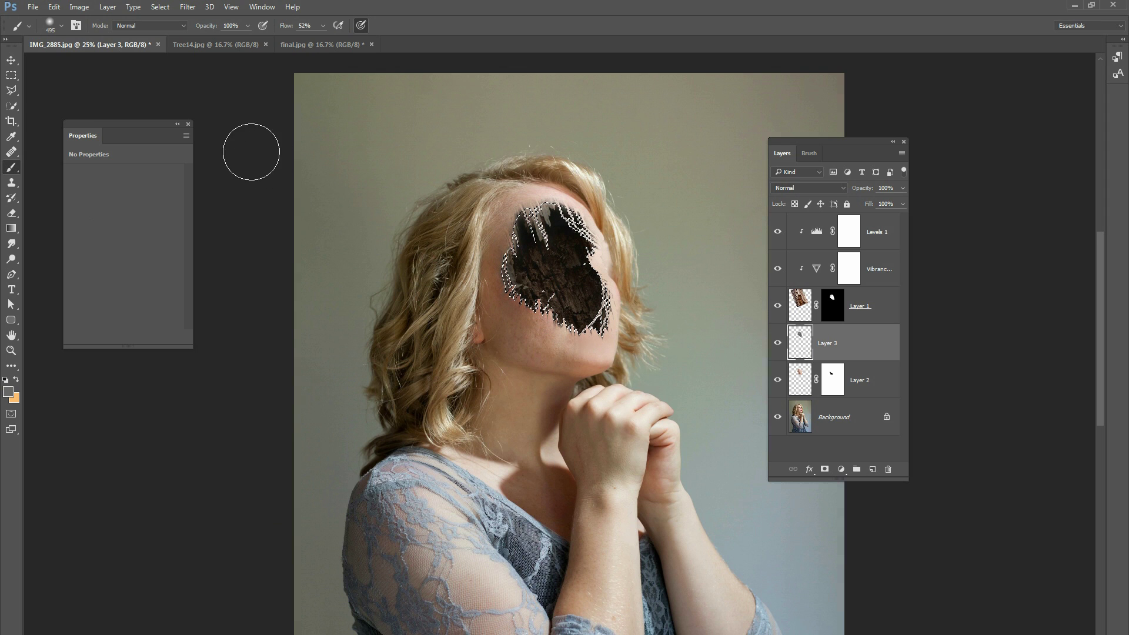
left_click(160, 7)
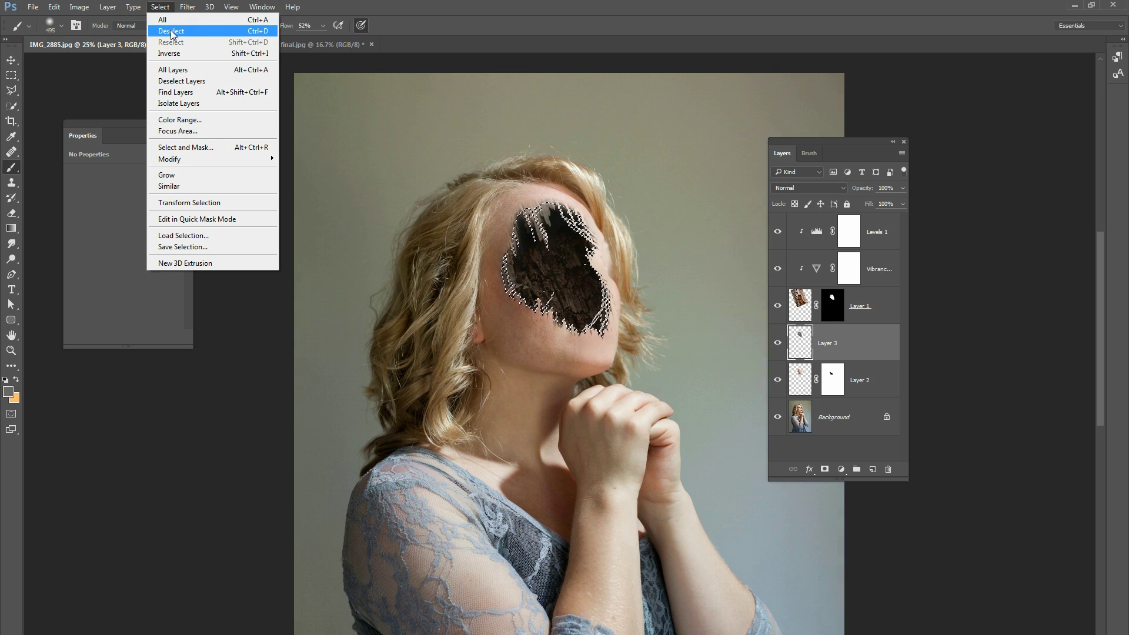
left_click(170, 31)
- Add a mask to Layer 3 and softly paint out the gray along the hollow's edge with a 275 px brush
left_click(825, 469)
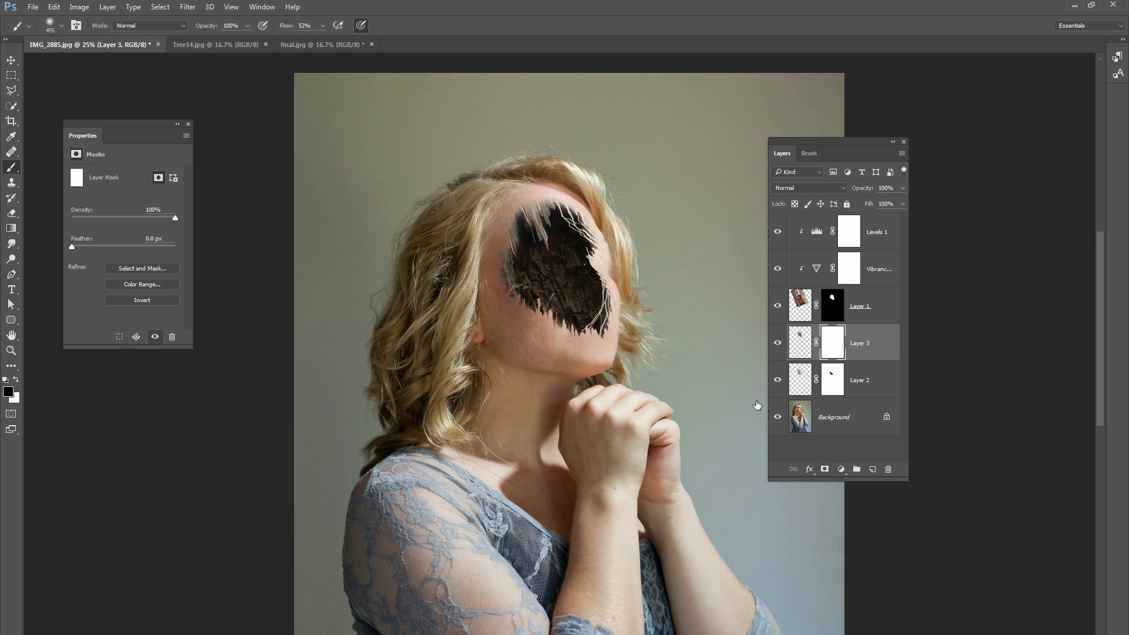
right_click(532, 270)
key("Return")
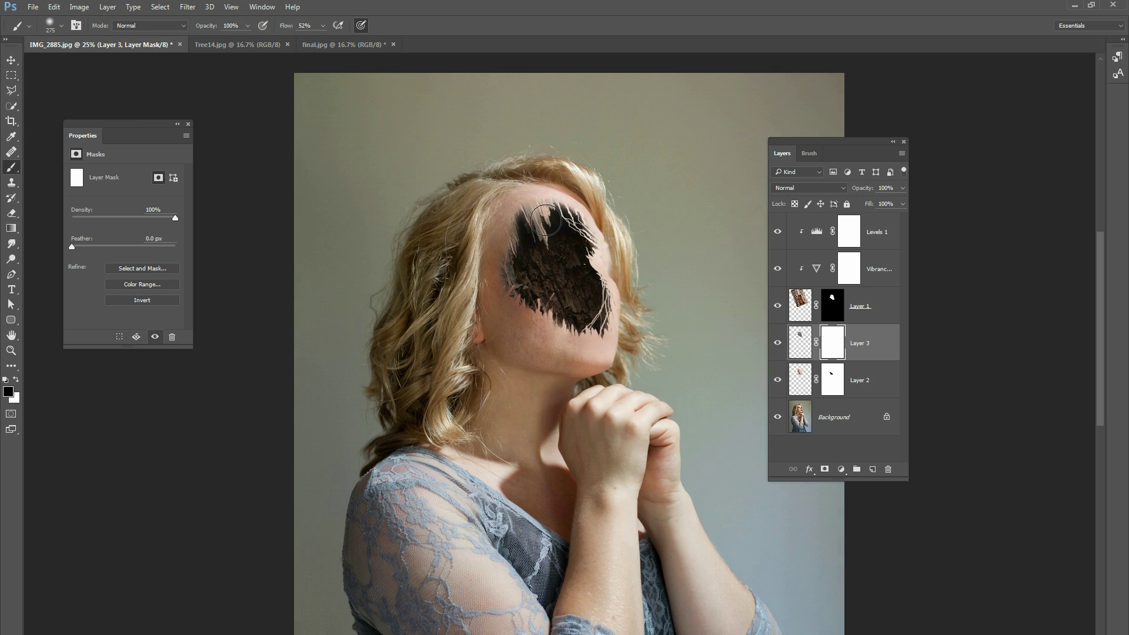
left_click_drag(512, 287, 525, 298)
- Compare the hollow with Layer 3 hidden and shown, and examine the whole portrait with Levels 1 selected
left_click(777, 343)
left_click(778, 346)
left_click(778, 345)
left_click(778, 345)
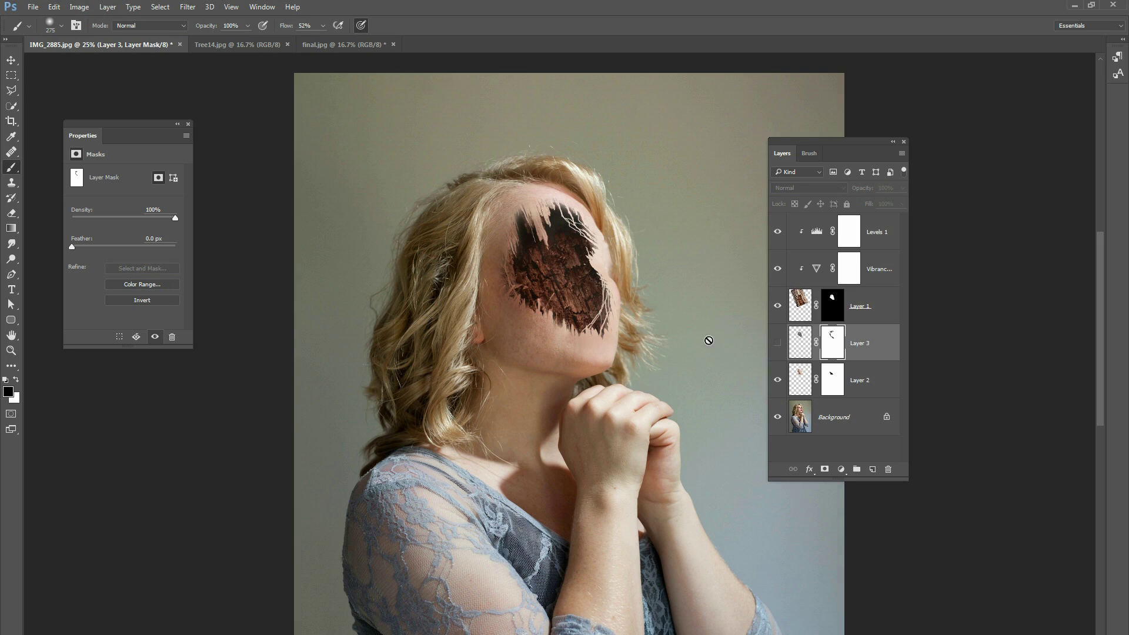
left_click(778, 344)
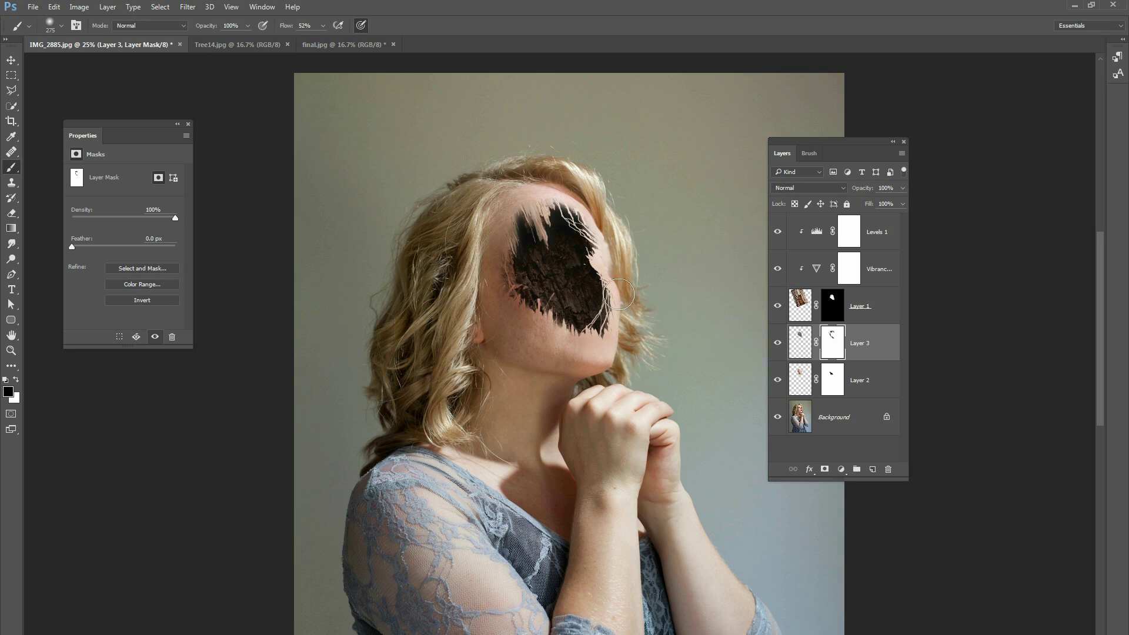
left_click(778, 344)
left_click(778, 344)
left_click(872, 236)
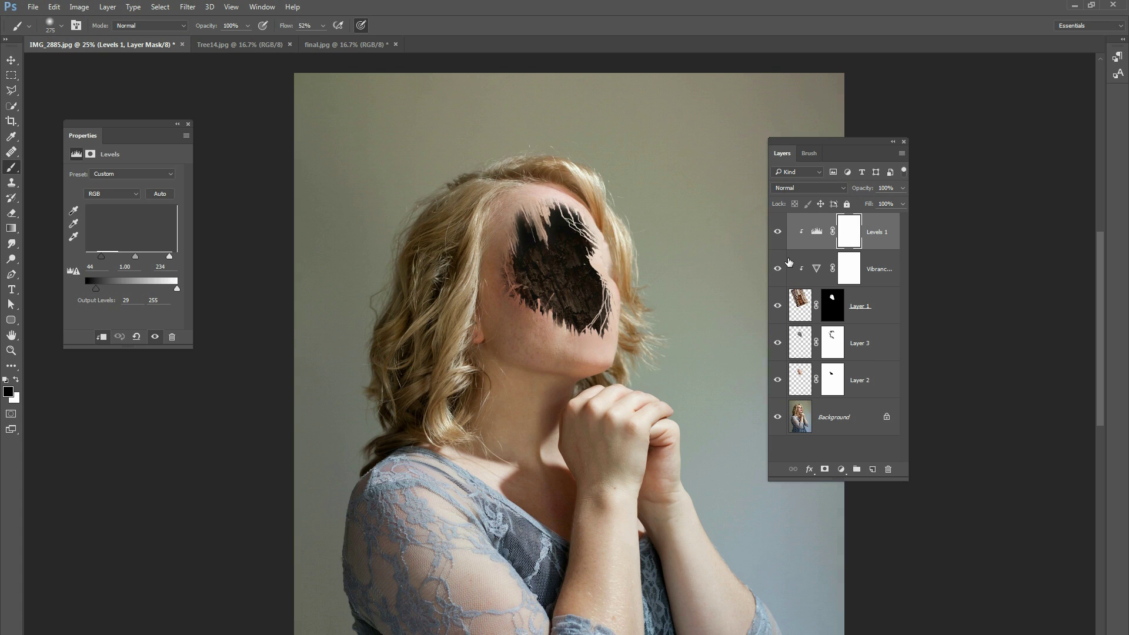
key("ctrl+minus")
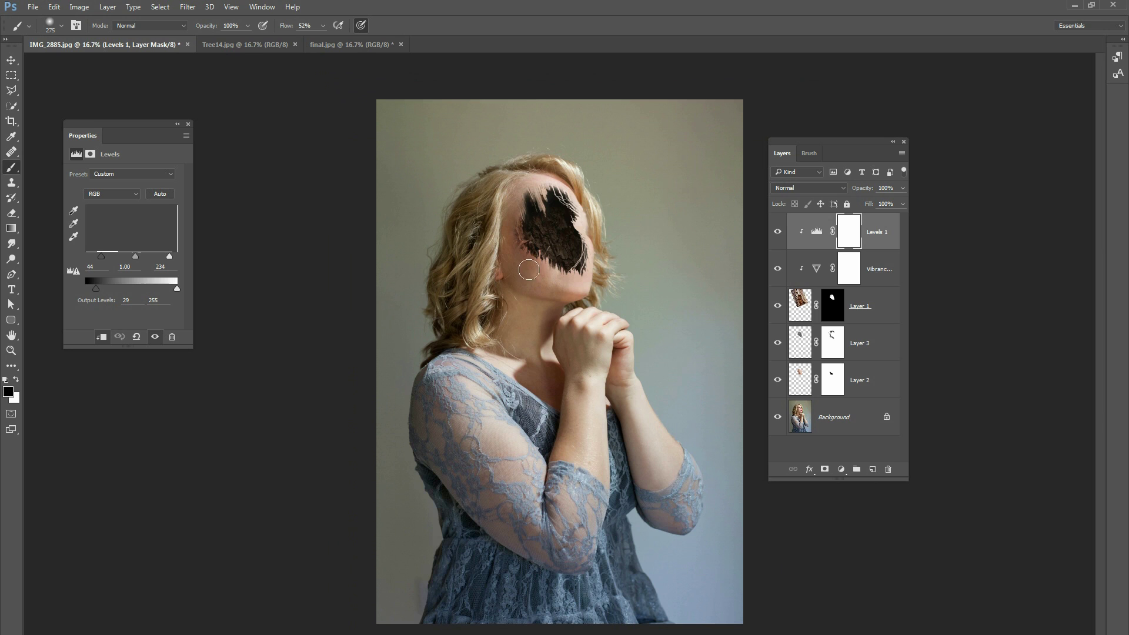
key("ctrl+plus")
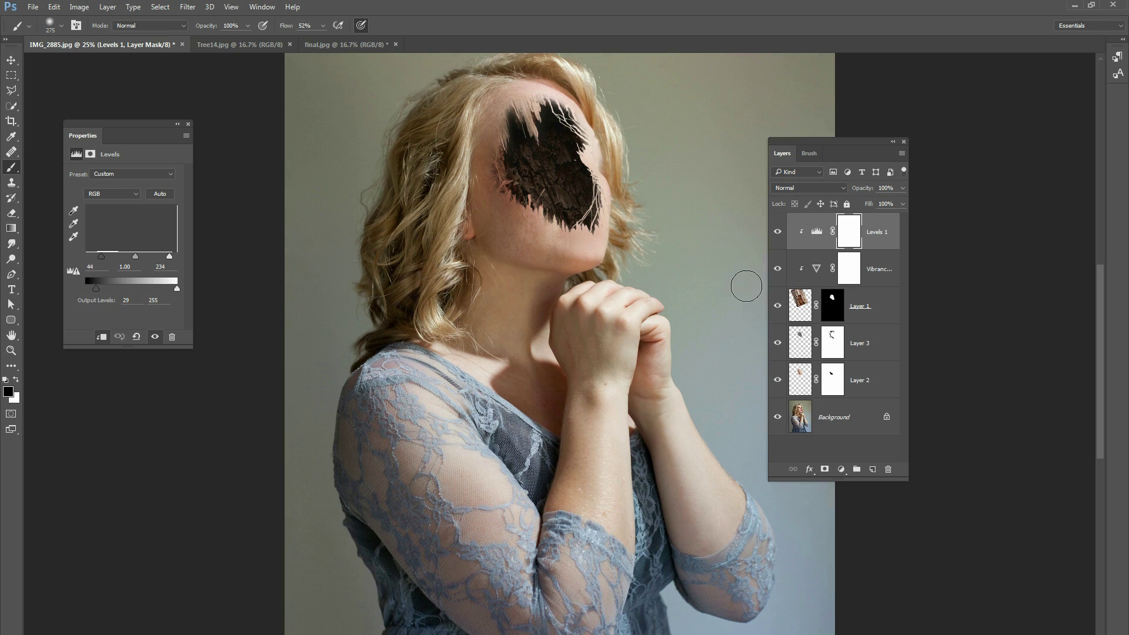
- Set the soft brush to 72 px at 100% flow and add a new empty layer above Levels 1
left_click(868, 307)
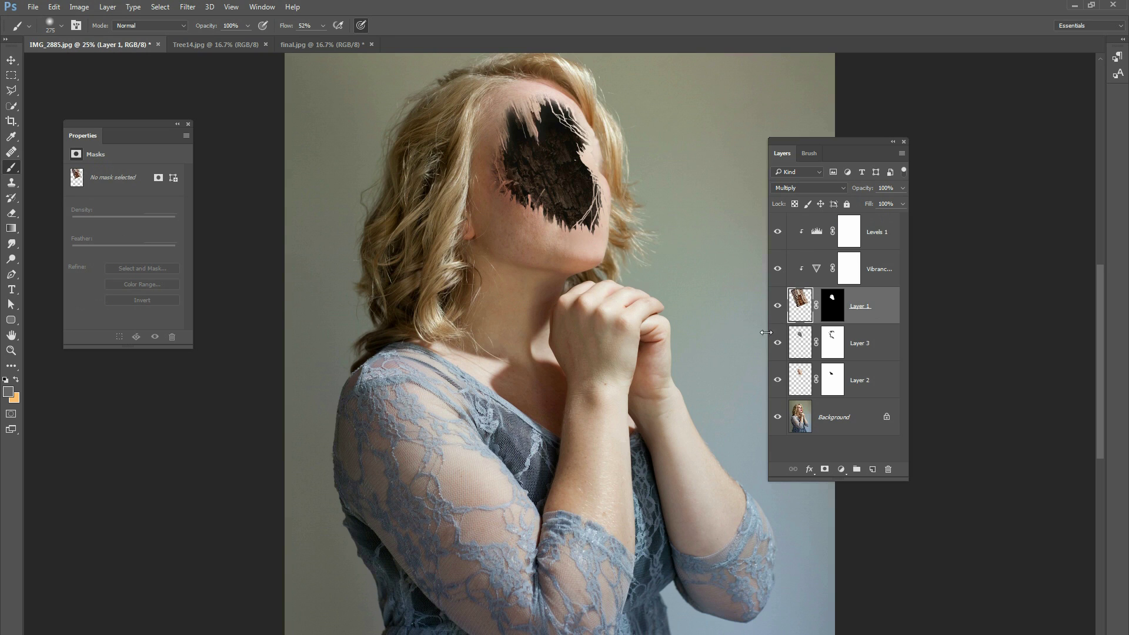
right_click(527, 287)
left_click_drag(606, 327, 600, 327)
left_click(323, 26)
left_click_drag(323, 41, 418, 50)
left_click(497, 283)
left_click(894, 242)
left_click(872, 468)
- Paint trial gray strokes on the neck and both forearms on Layer 4, and undo them
mouse_move(495, 287)
left_mouse_down()
mouse_move(491, 321)
mouse_move(510, 291)
mouse_move(501, 334)
left_mouse_up()
left_click_drag(599, 427, 612, 407)
left_click_drag(674, 424, 678, 440)
left_click_drag(708, 499, 721, 485)
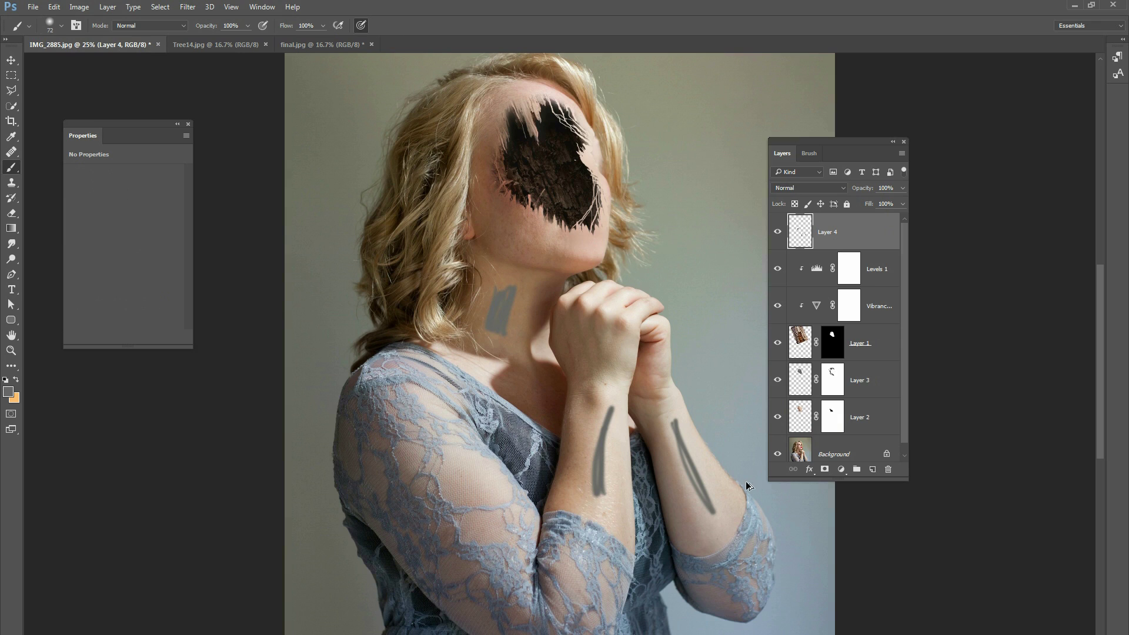
key("ctrl+alt+z")
key("ctrl+alt+z")
key("ctrl+alt+z")
key("ctrl+alt+z")
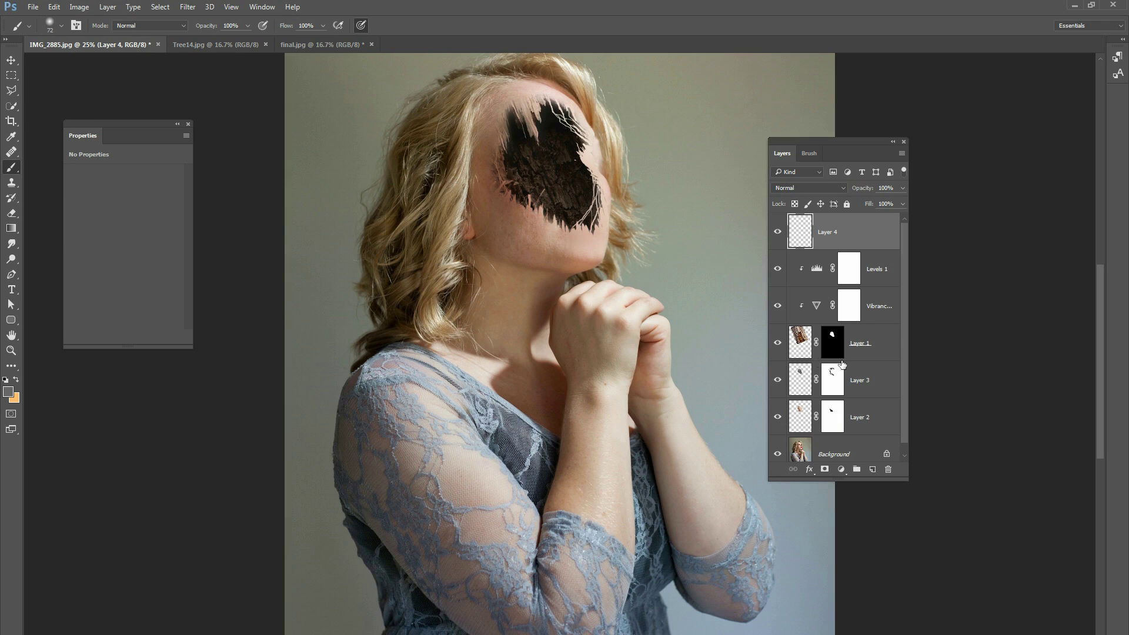
- Group Layer 1 with its Vibrance and Levels adjustments, and duplicate the group with the original hidden
left_click(874, 326)
left_click(878, 311, "shift")
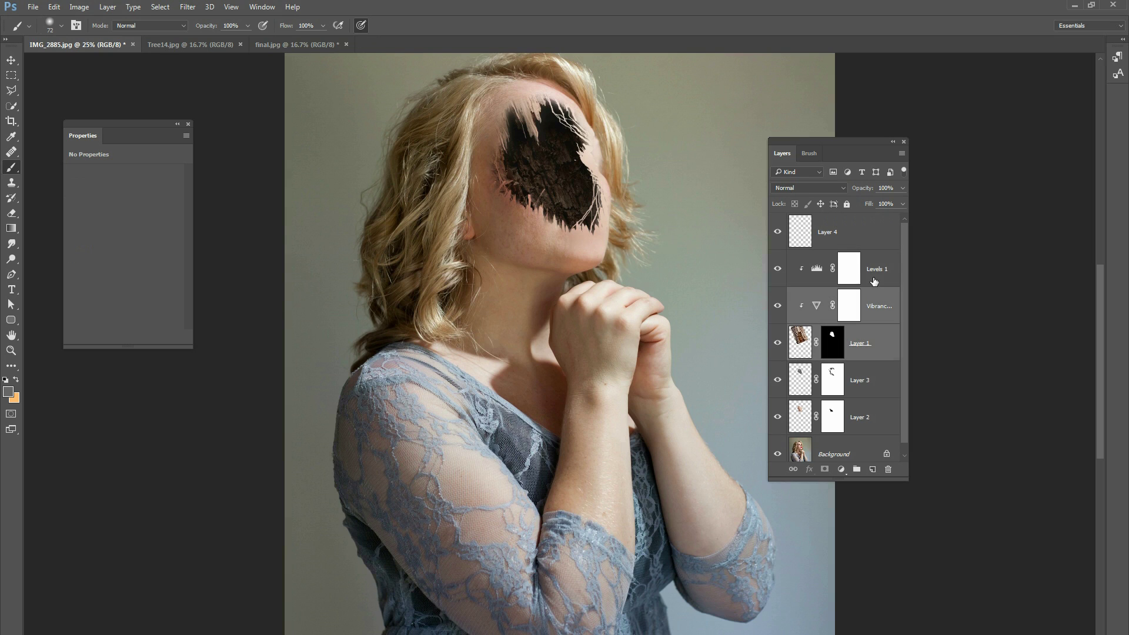
left_click(839, 254, "shift")
key("ctrl+g")
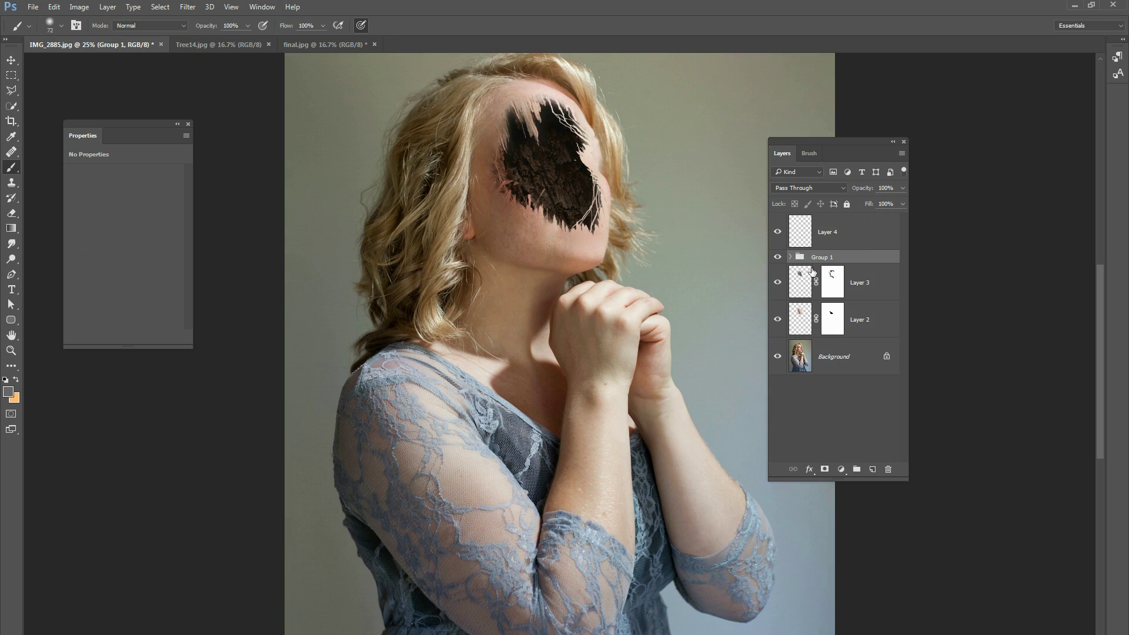
key("ctrl+j")
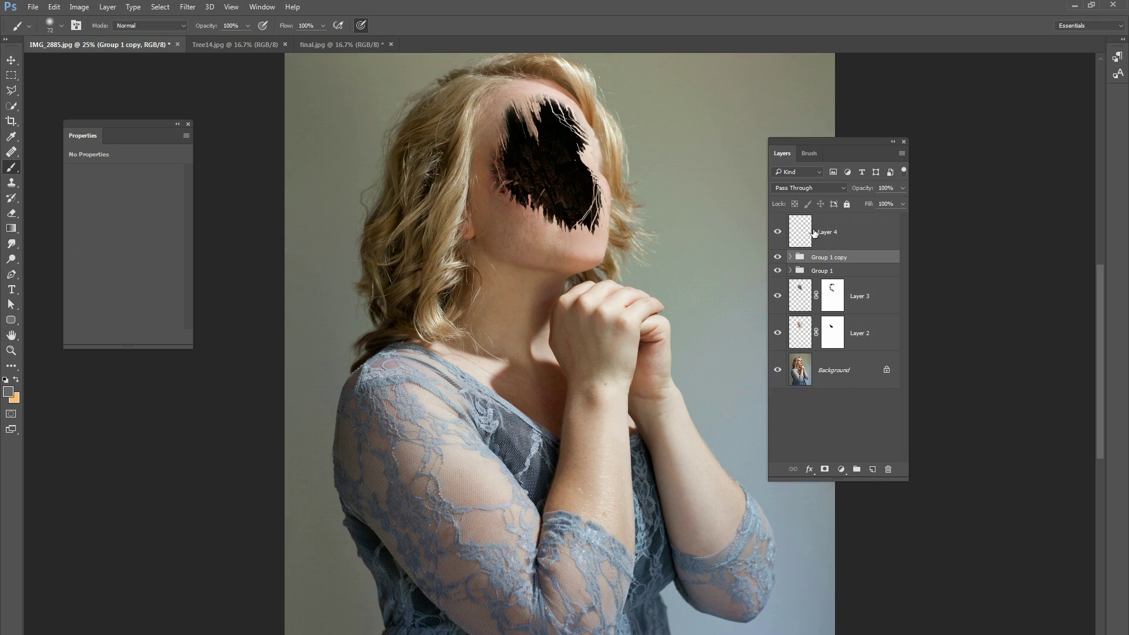
left_click(778, 271)
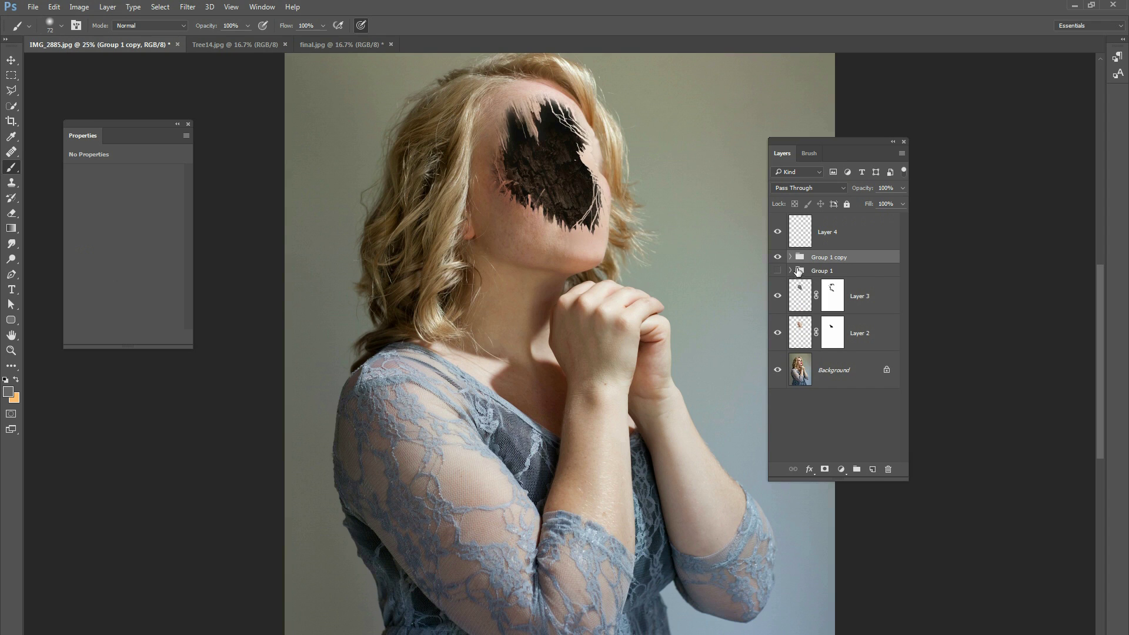
- Show Group 1 again and move the Group 1 copy bark hollow from the face down onto the neck
left_click(777, 271)
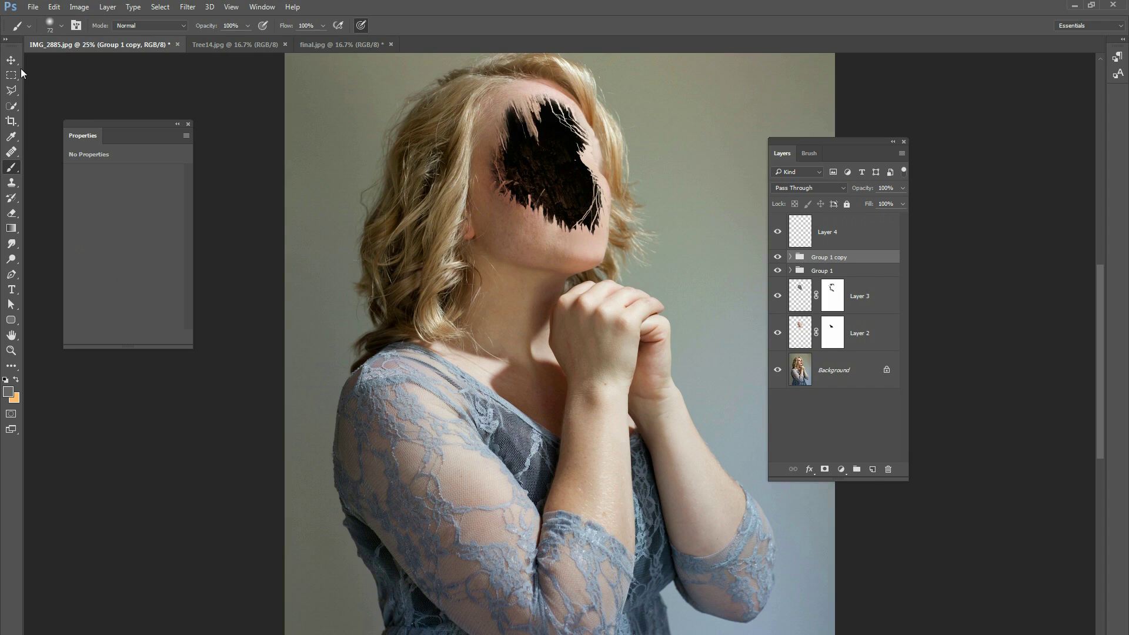
key("v")
left_click_drag(619, 173, 601, 314)
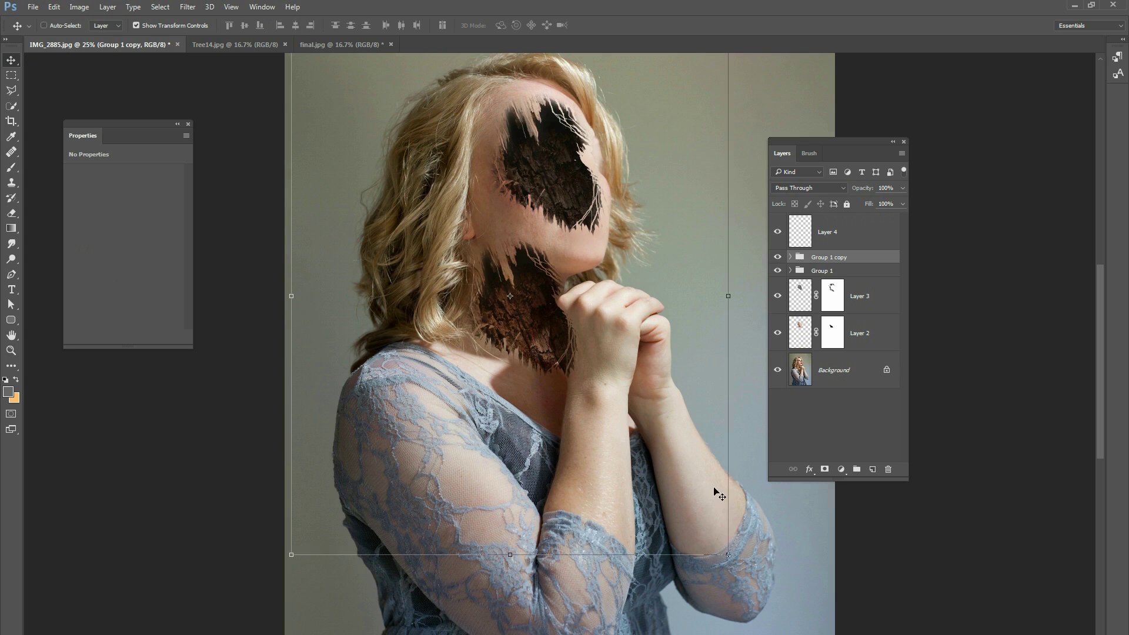
- Scale the neck bark copy to about 52%, rotate it about 19°, and fit it on the side of the neck
left_click_drag(728, 557, 575, 383)
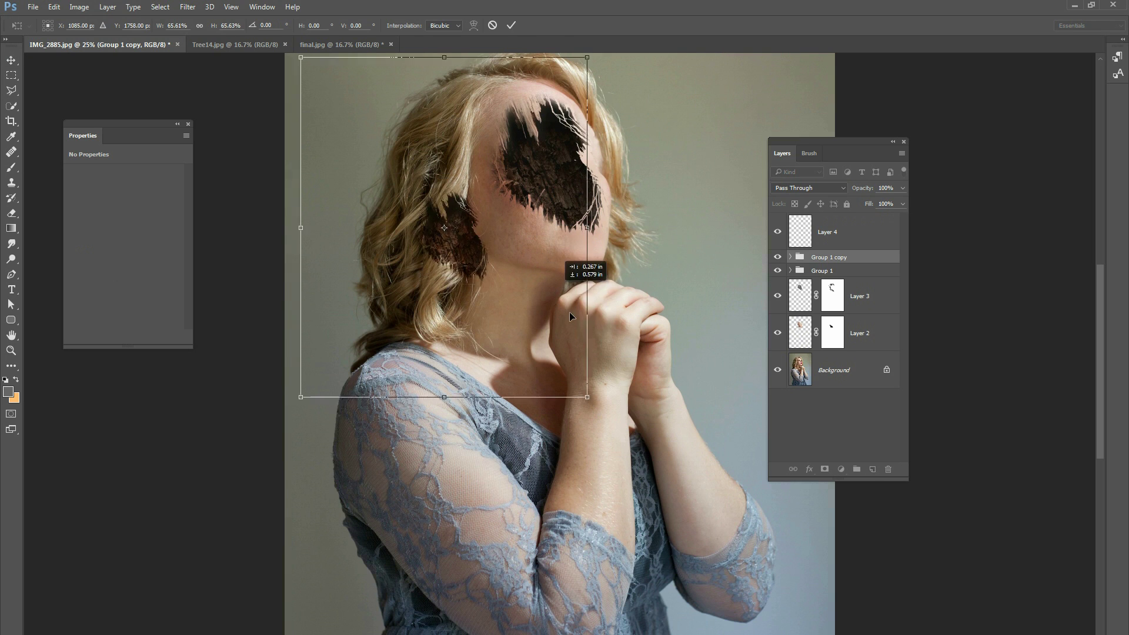
left_click_drag(567, 235, 613, 327)
left_click_drag(675, 254, 657, 382)
left_click_drag(571, 346, 613, 329)
left_click_drag(737, 236, 651, 221)
left_click_drag(563, 258, 586, 266)
left_click_drag(666, 264, 676, 250)
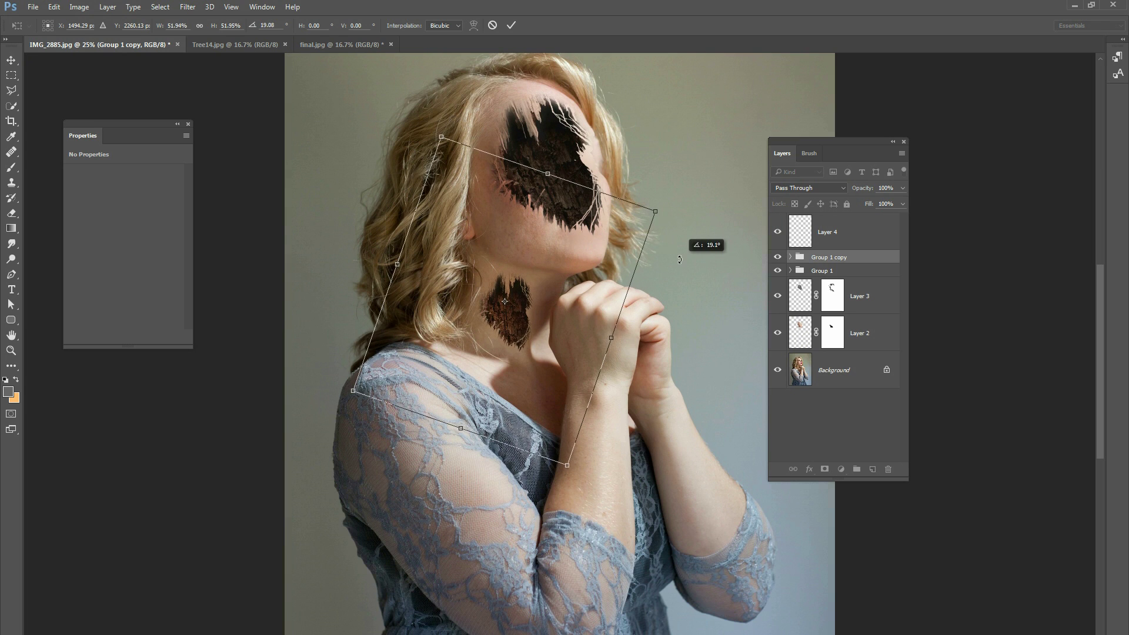
left_click(506, 23)
- Duplicate the neck bark group, place the copy on the front forearm, and enlarge it to about 104%
key("ctrl+j")
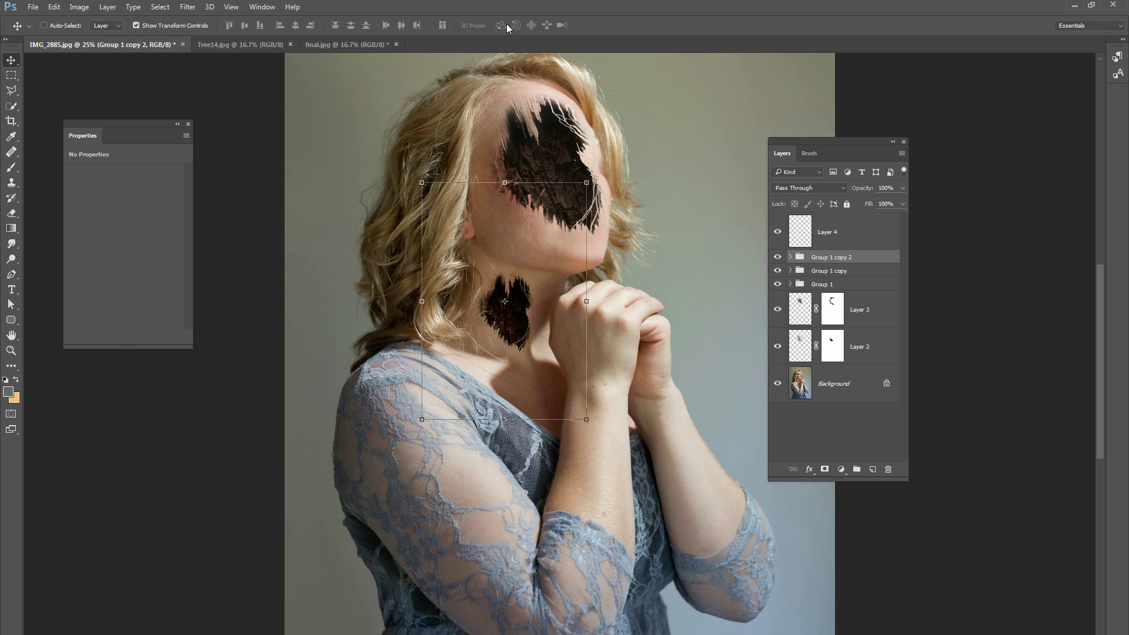
left_click_drag(562, 258, 651, 421)
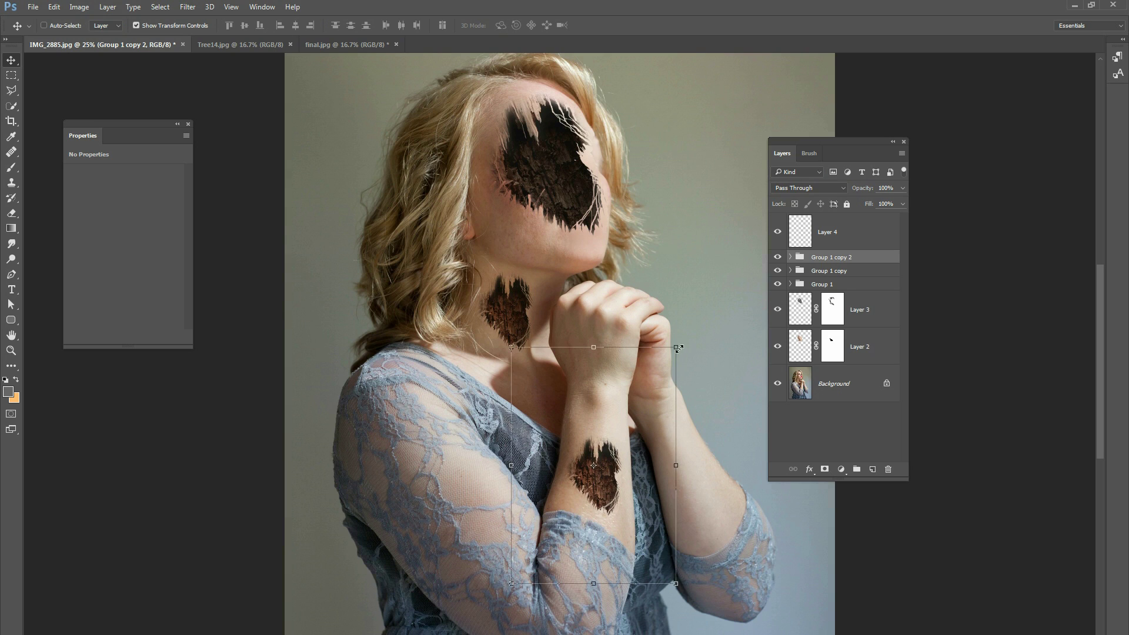
left_click_drag(674, 348, 640, 367)
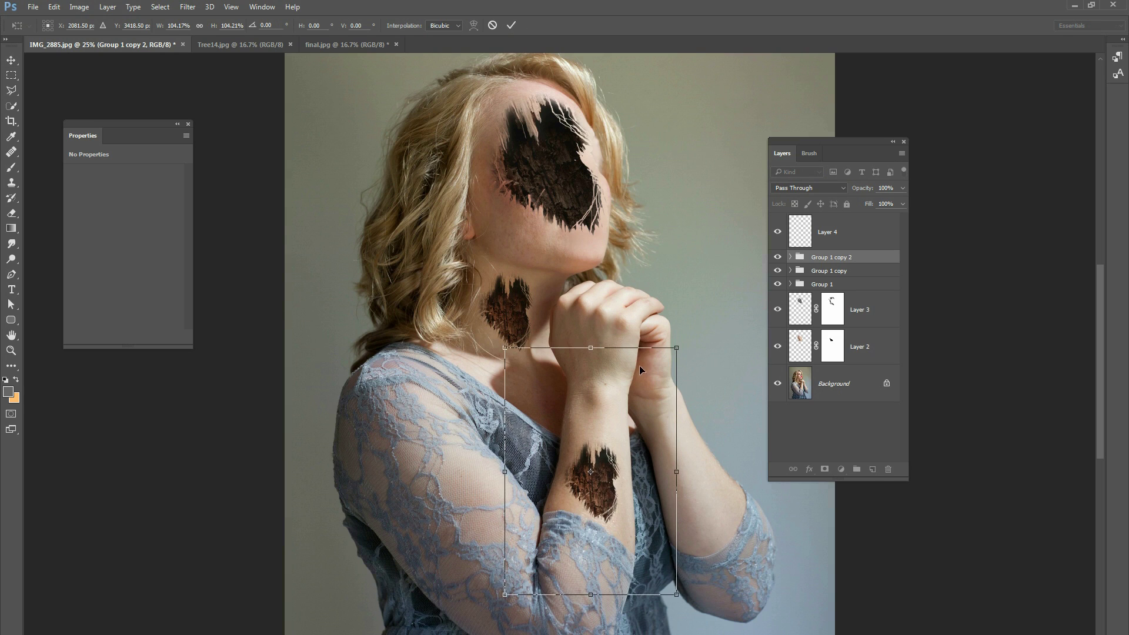
left_click(511, 25)
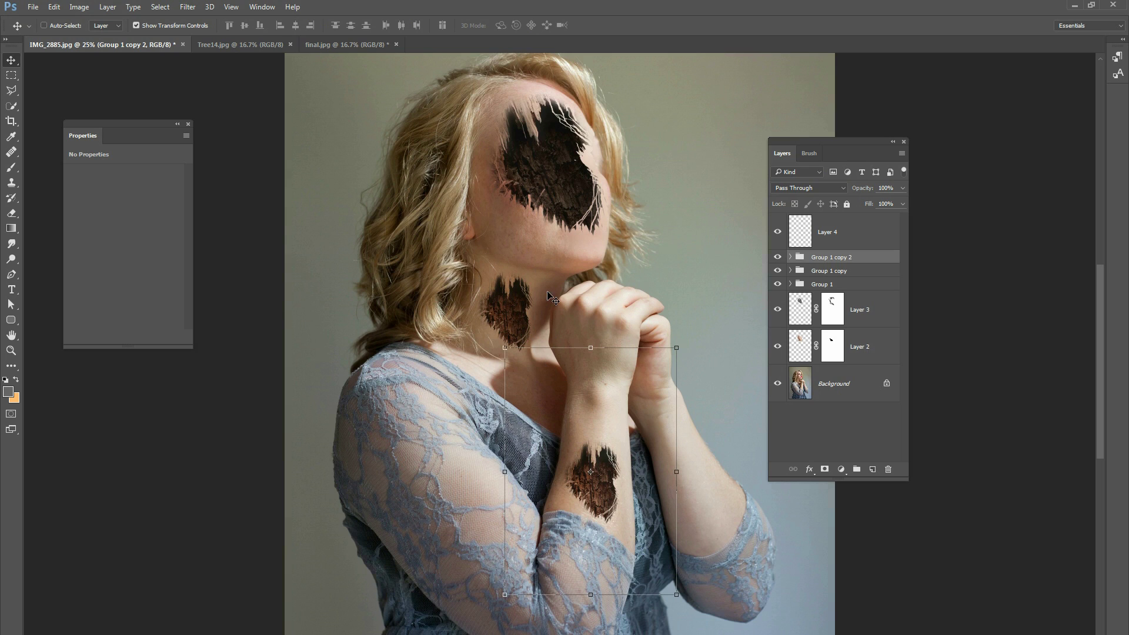
- Paint white on Layer 1's mask in Group 1 copy 2 with a 72 px, 100% hardness brush, extending the forearm bark
left_click(790, 257)
left_click(851, 351)
key("d")
key("b")
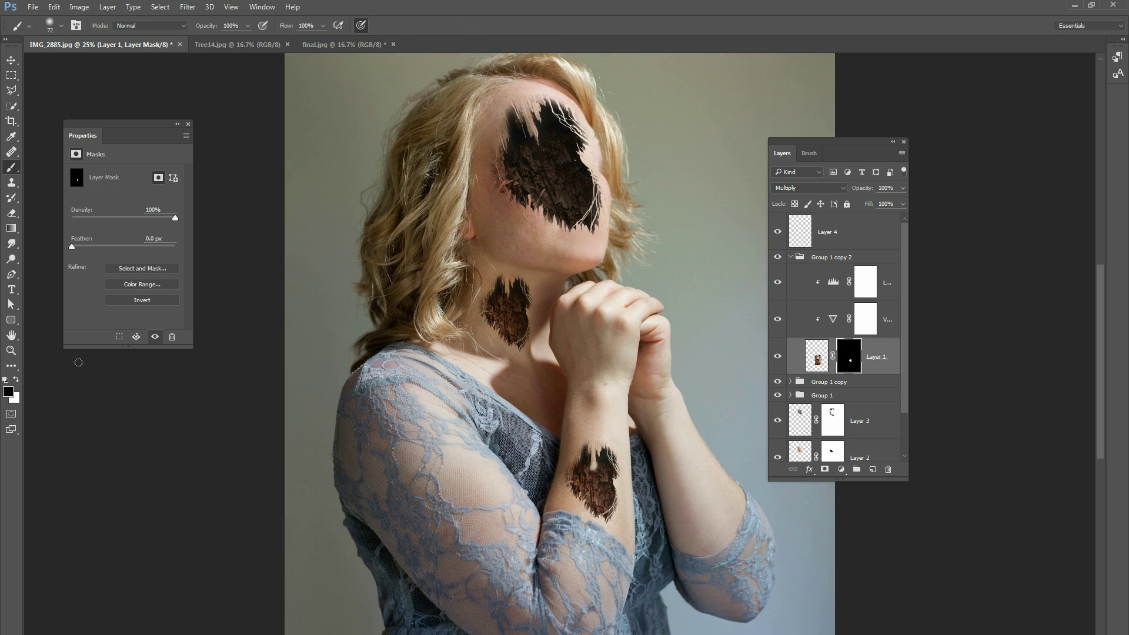
left_click(16, 380)
right_click(595, 469)
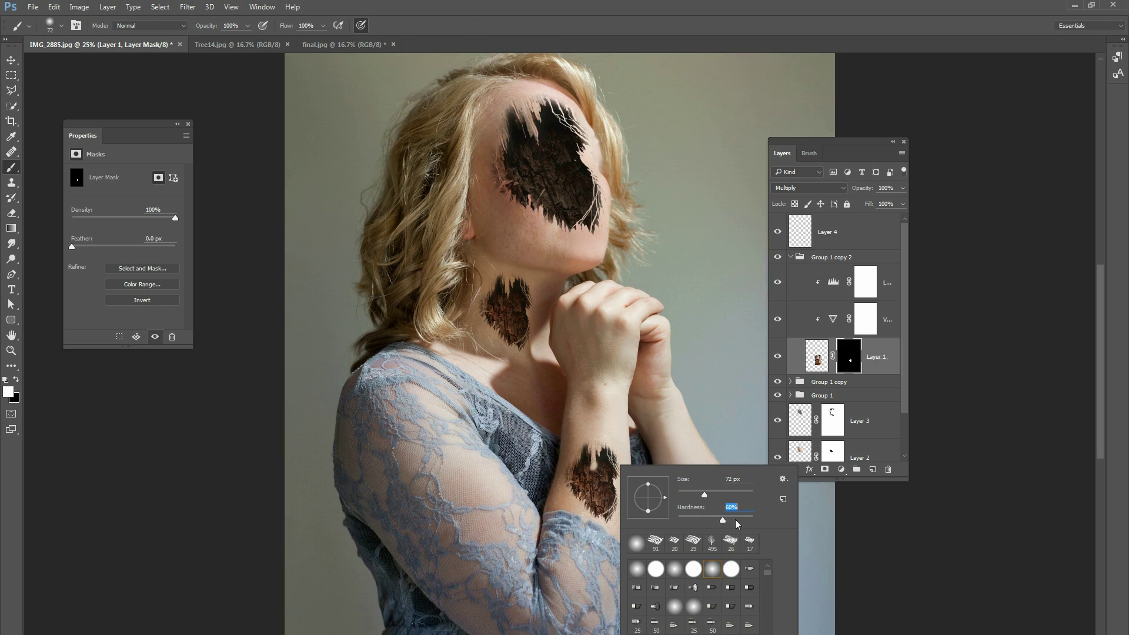
mouse_move(597, 467)
left_mouse_down()
mouse_move(634, 480)
mouse_move(612, 520)
mouse_move(570, 493)
mouse_move(580, 453)
mouse_move(572, 460)
mouse_move(585, 450)
mouse_move(592, 475)
left_mouse_up()
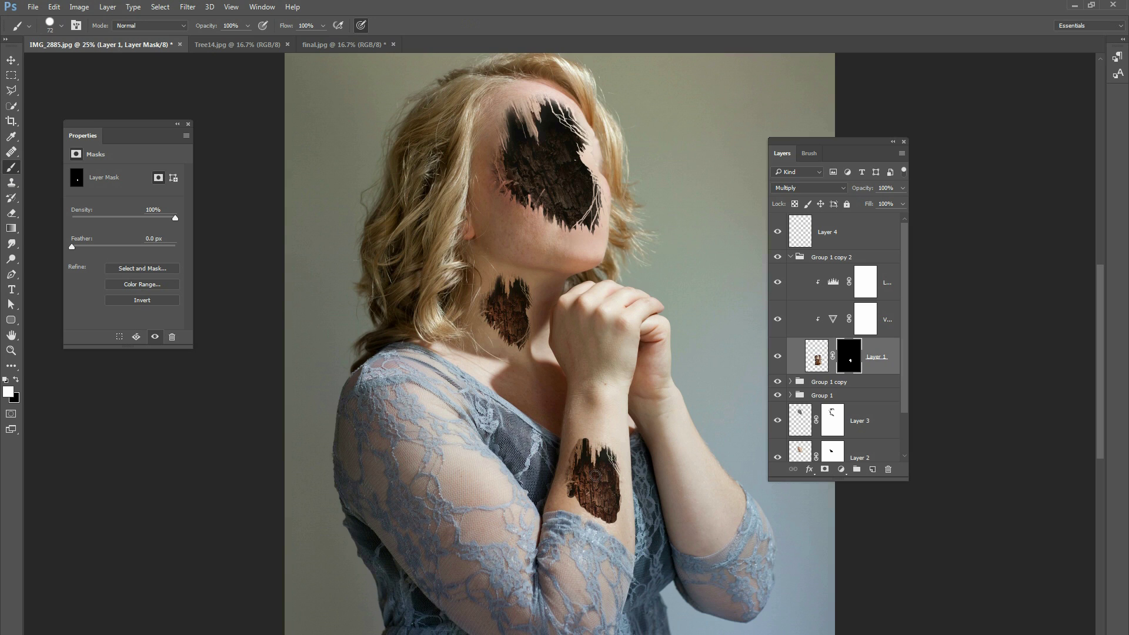
- Paint thin black strokes on the same mask with a 32 px hard brush, cutting vertical splinters into the forearm bark
left_click(17, 381)
right_click(587, 404)
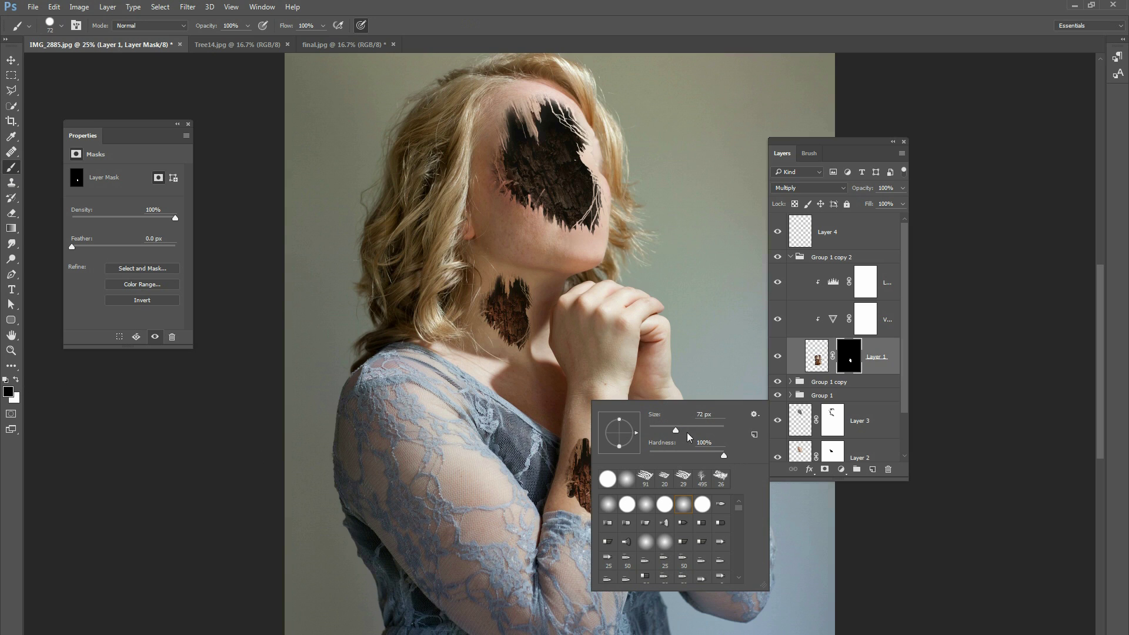
left_click_drag(580, 438, 584, 447)
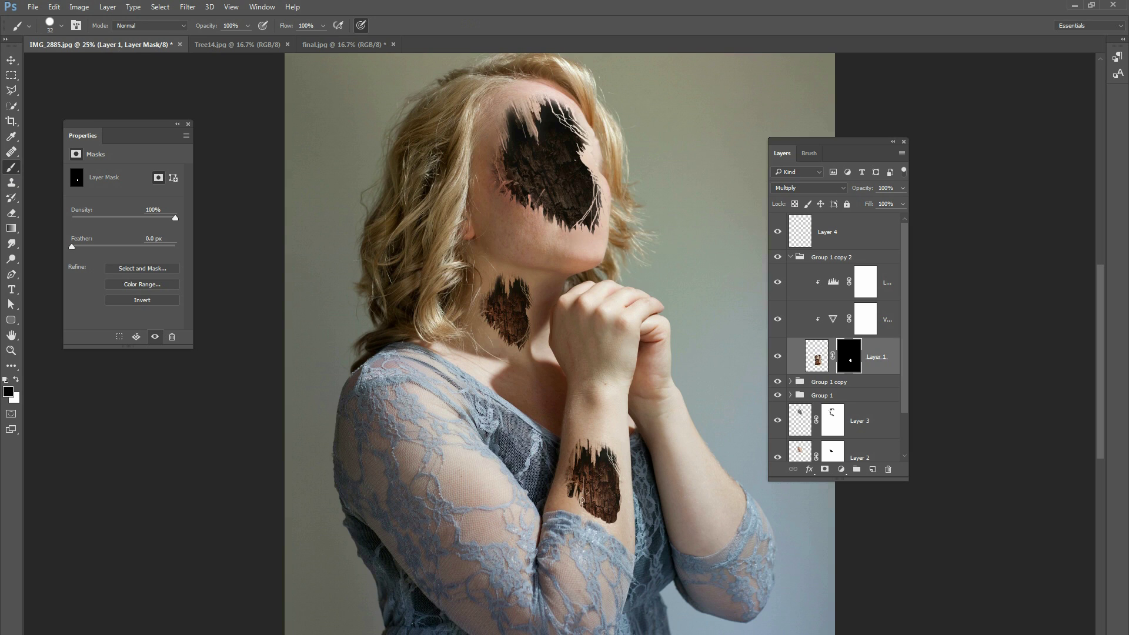
mouse_move(594, 514)
left_mouse_down()
mouse_move(595, 466)
mouse_move(599, 519)
left_mouse_up()
left_click_drag(606, 441, 599, 516)
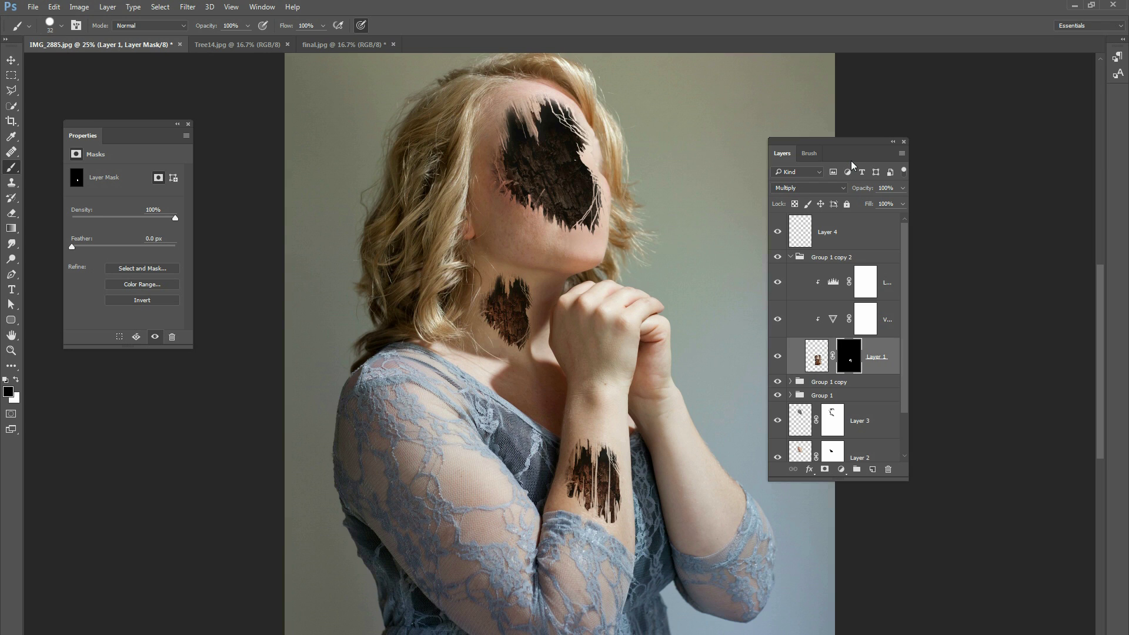
key("ctrl+minus")
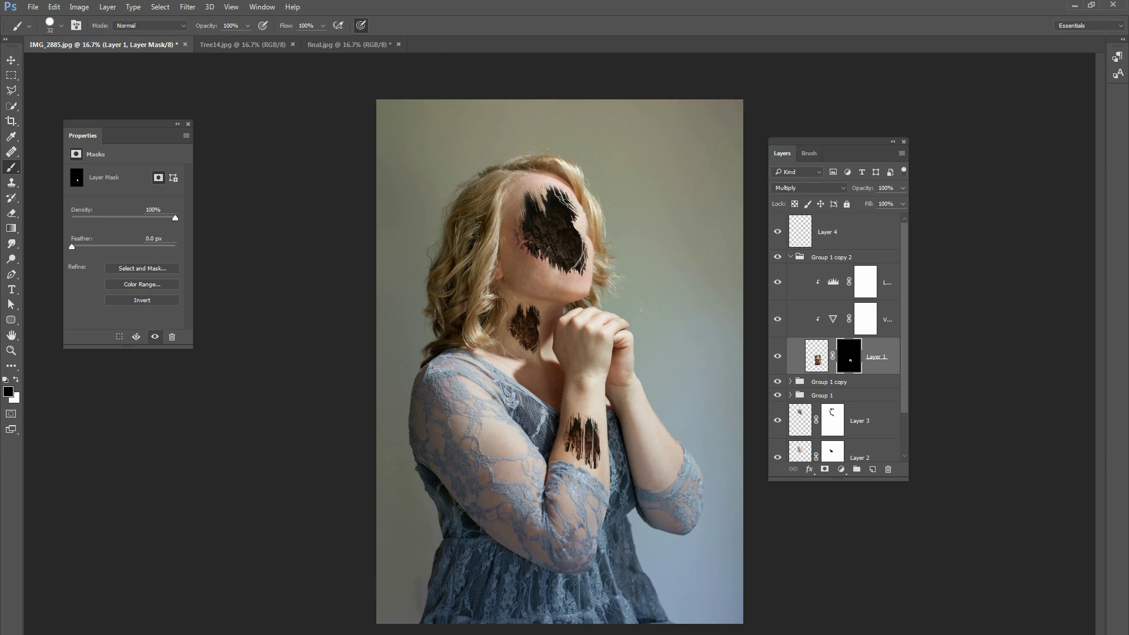